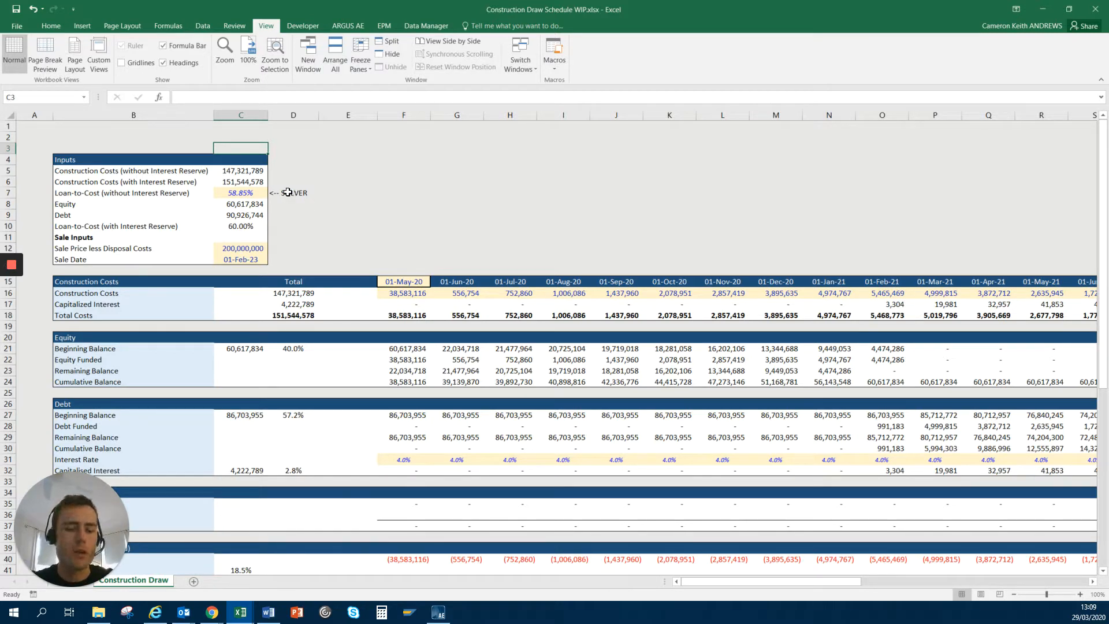
Read the cover sheet's description of the loan-to-cost model and its bullet points about lender exposure and Solver.
key(ctrl+Page_Up)
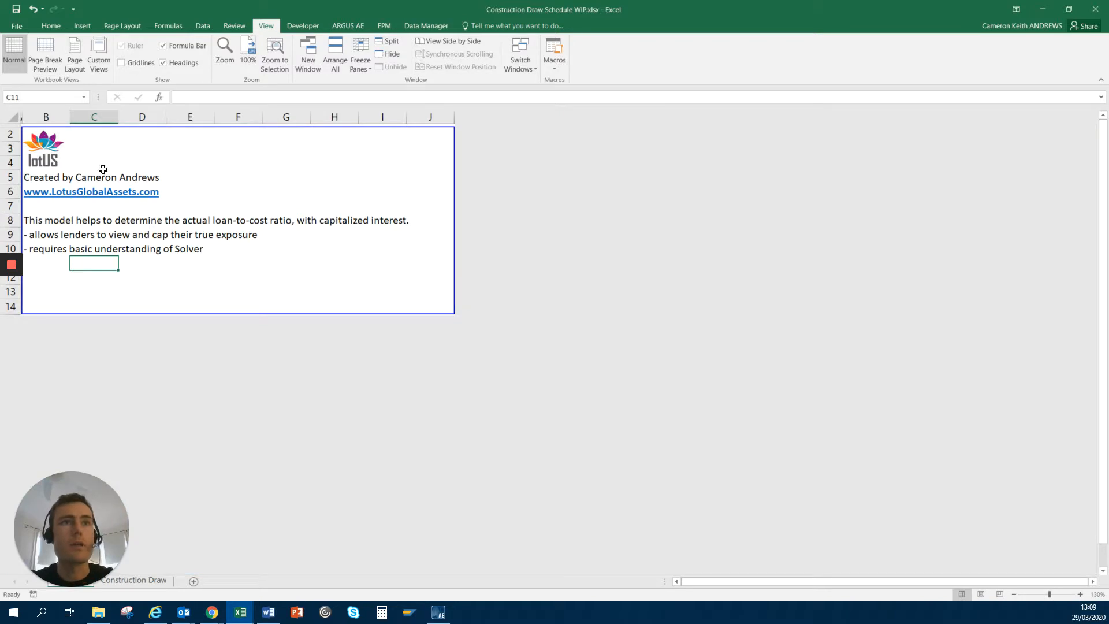
scroll(74, 216, up, 3)
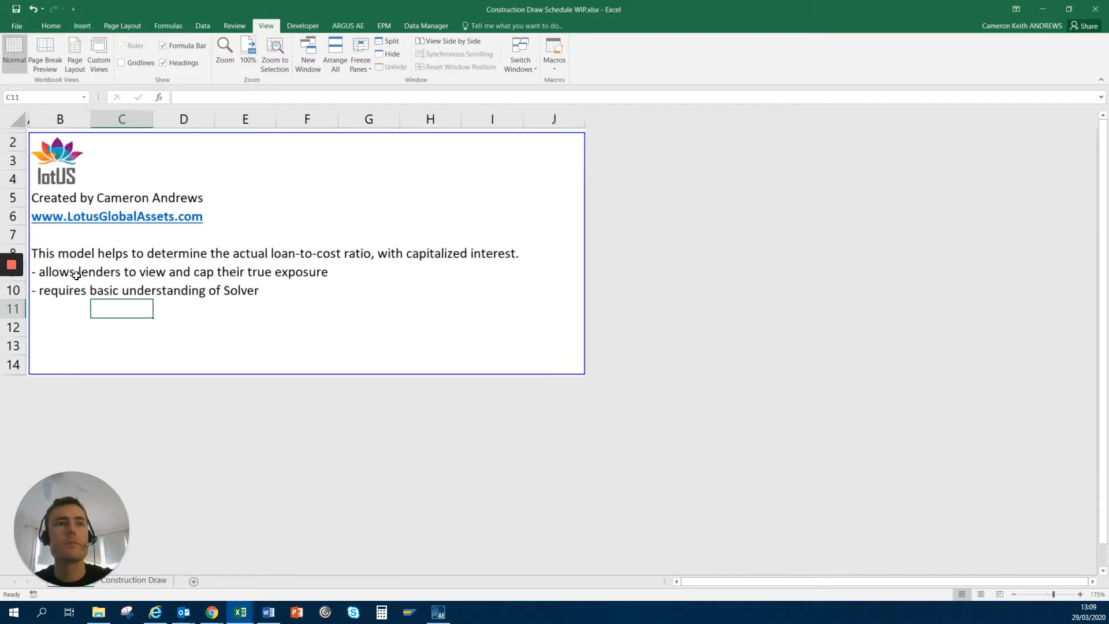
scroll(79, 293, up, 2)
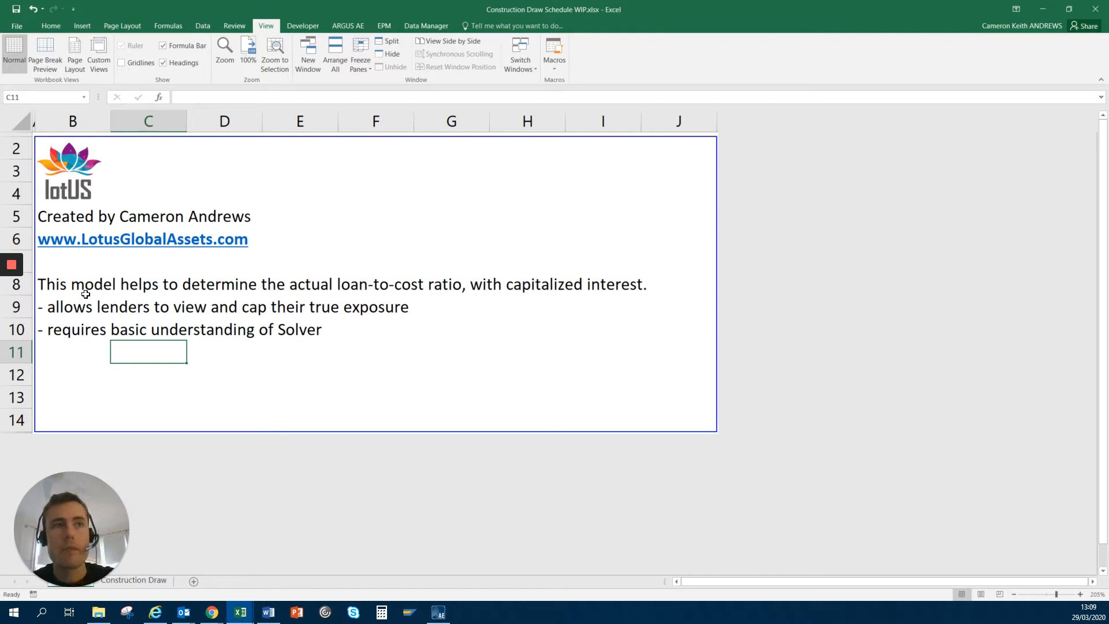
click(74, 282)
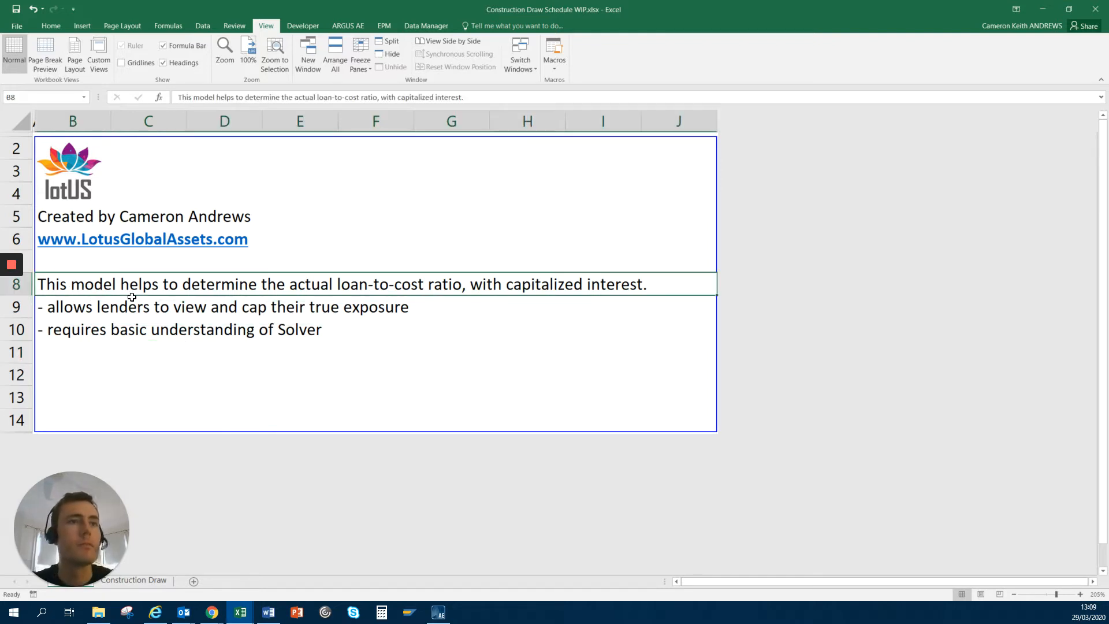
key(Down)
key(Up)
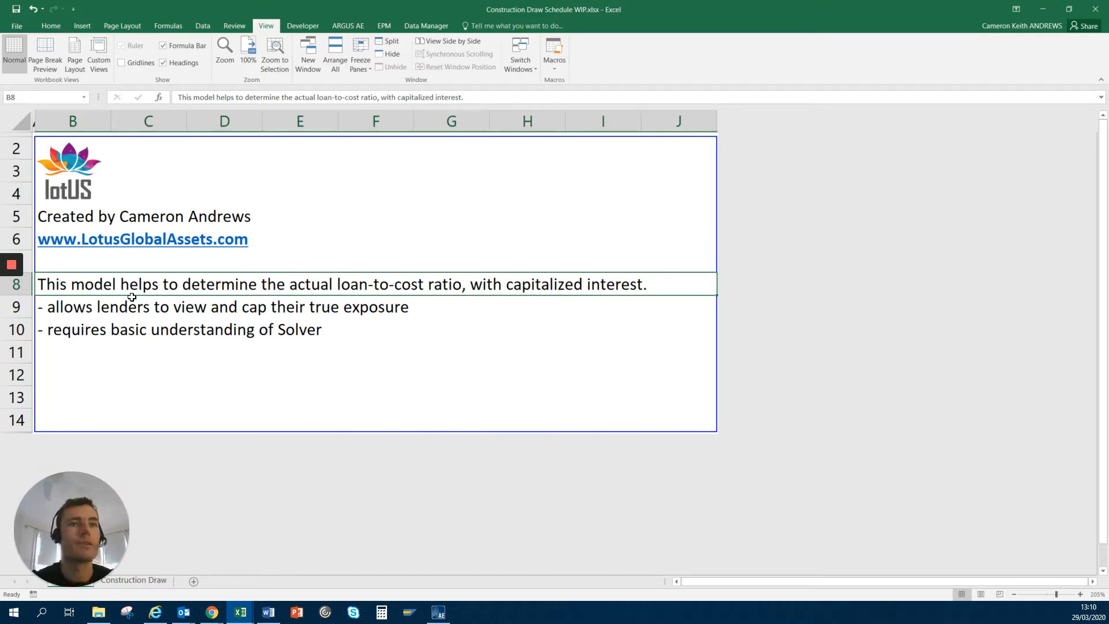
key(Down)
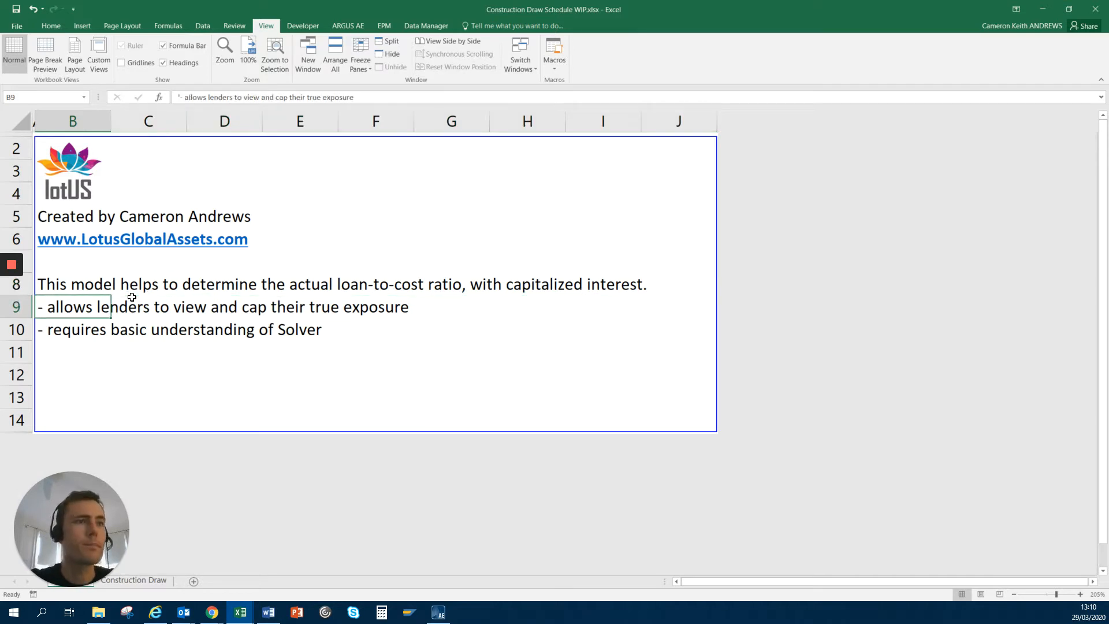
key(Down)
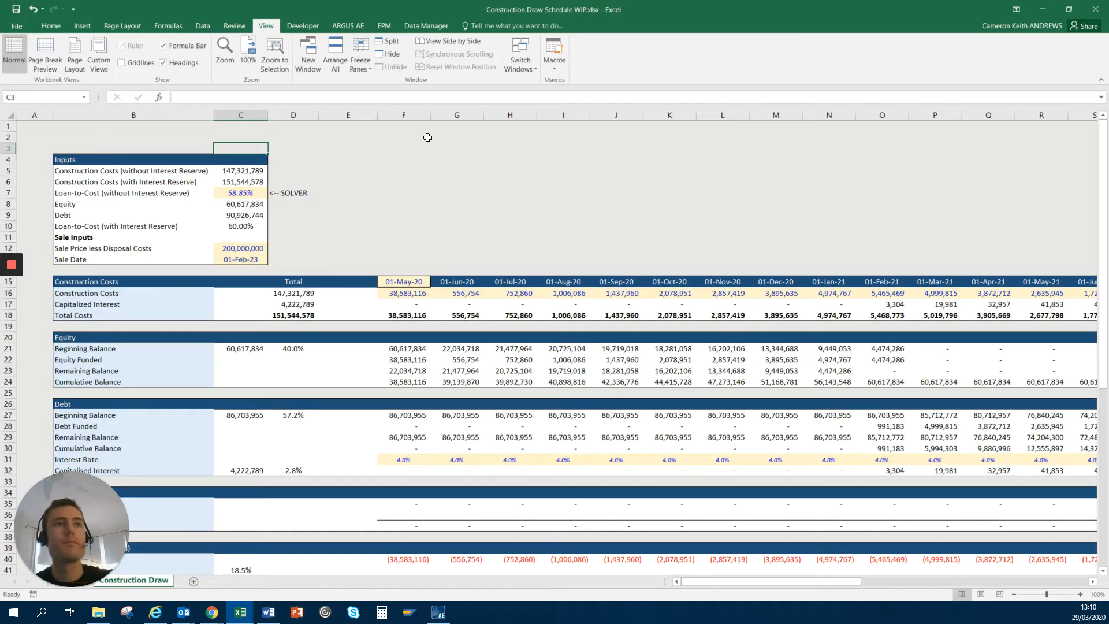
AutoFit the width of the Total column D on the Construction Draw sheet.
click(210, 180)
ctrl+scroll(254, 216, up, 1)
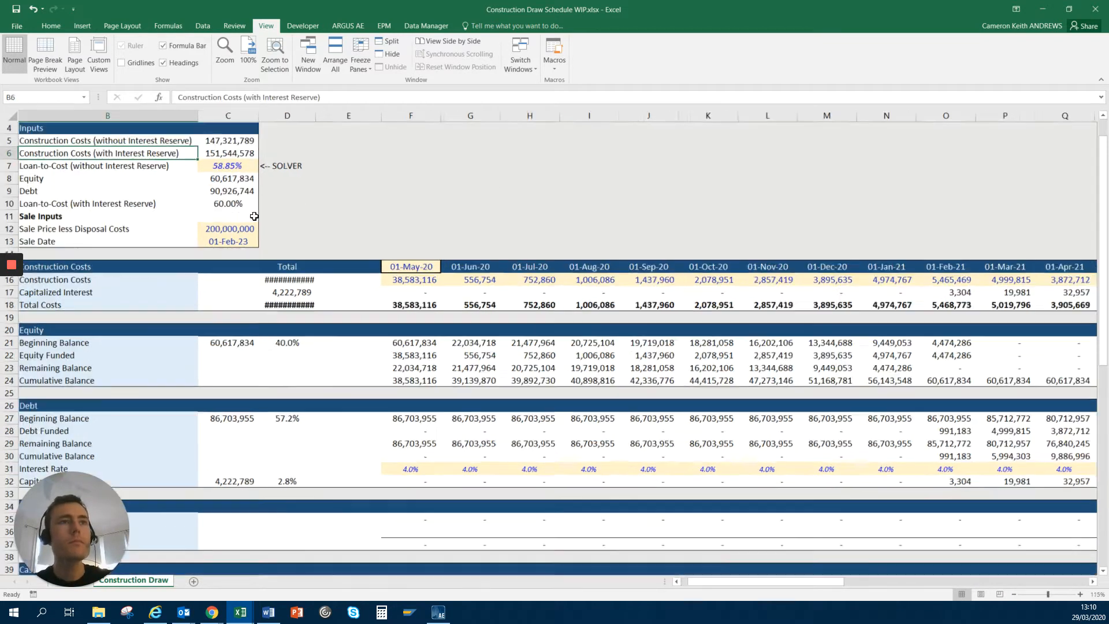
click(232, 142)
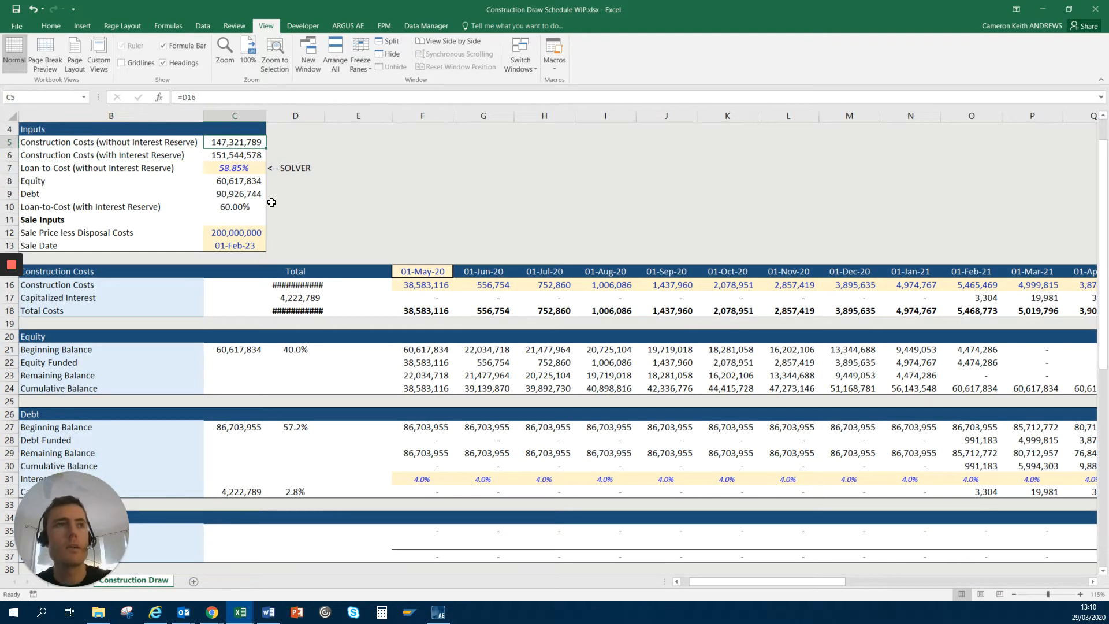
key(Down)
key(Down)
key(Down)
key(Down)
key(Down)
key(Down)
key(Down)
key(Down)
key(Down)
key(Down)
key(Right)
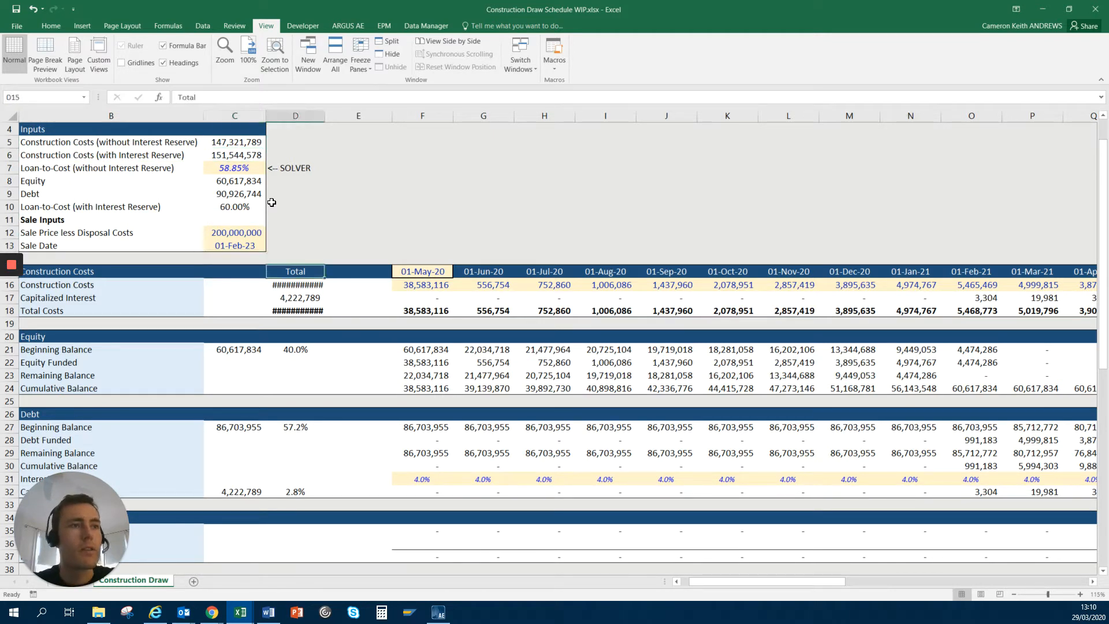
key(Down)
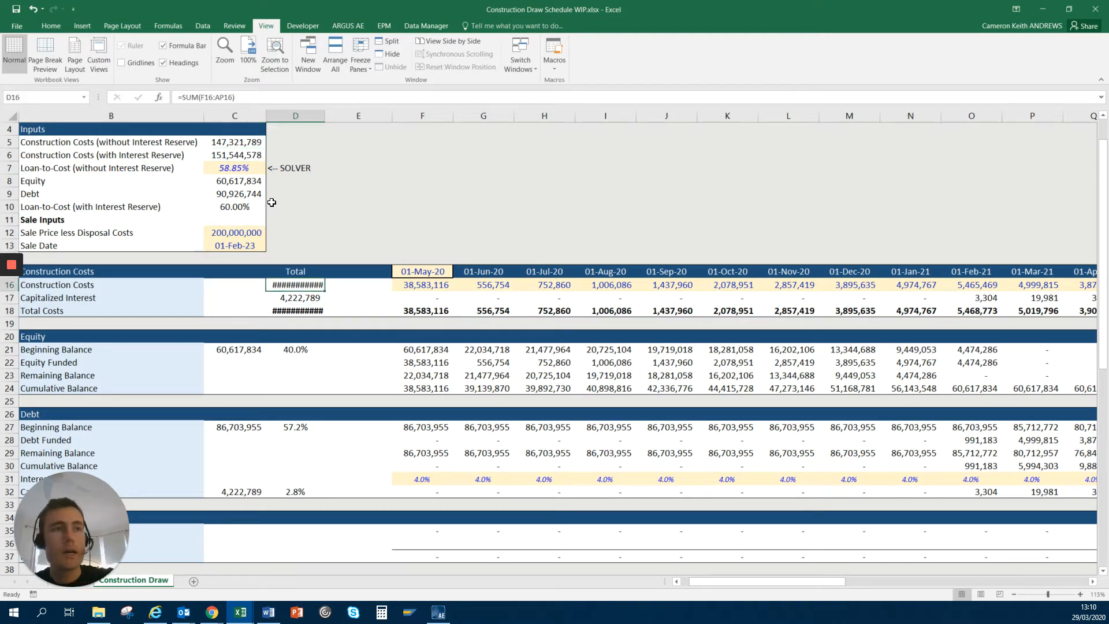
key(alt+h)
key(o)
key(i)
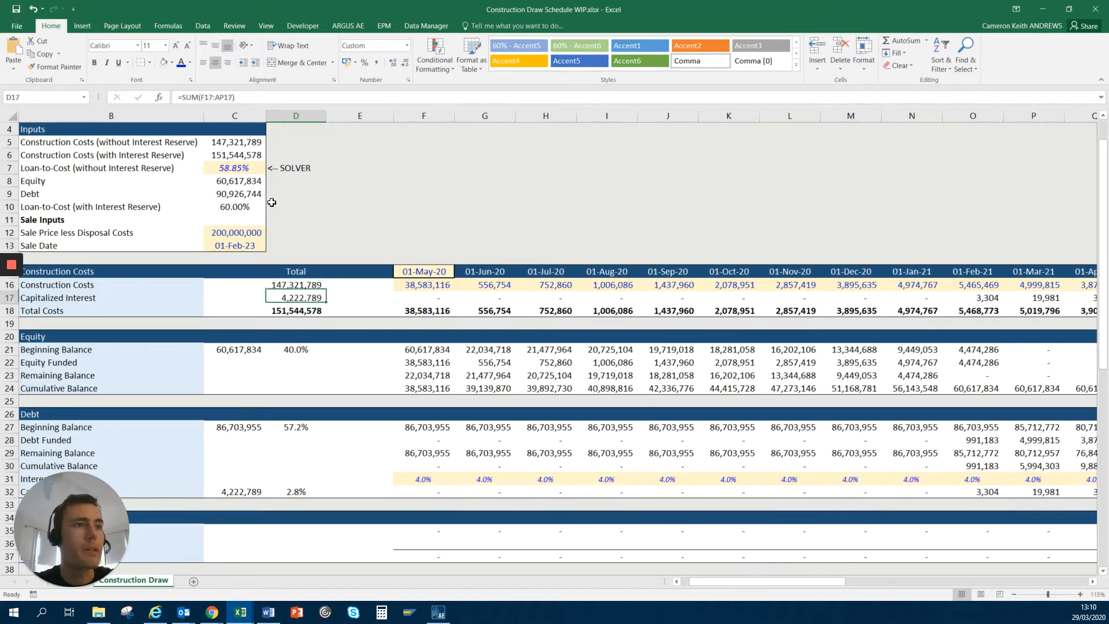
Review the monthly construction costs in row 16 across the timeline, starting from May 2020.
key(Right)
key(Right)
key(Right)
key(Left)
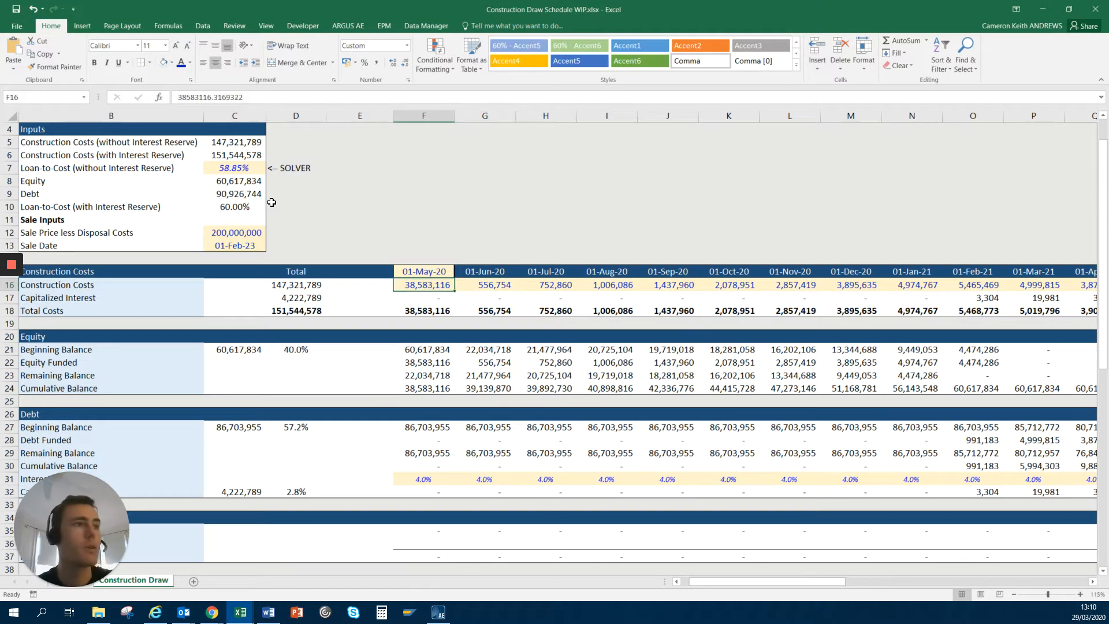
key(ctrl+shift+Right)
key(Left)
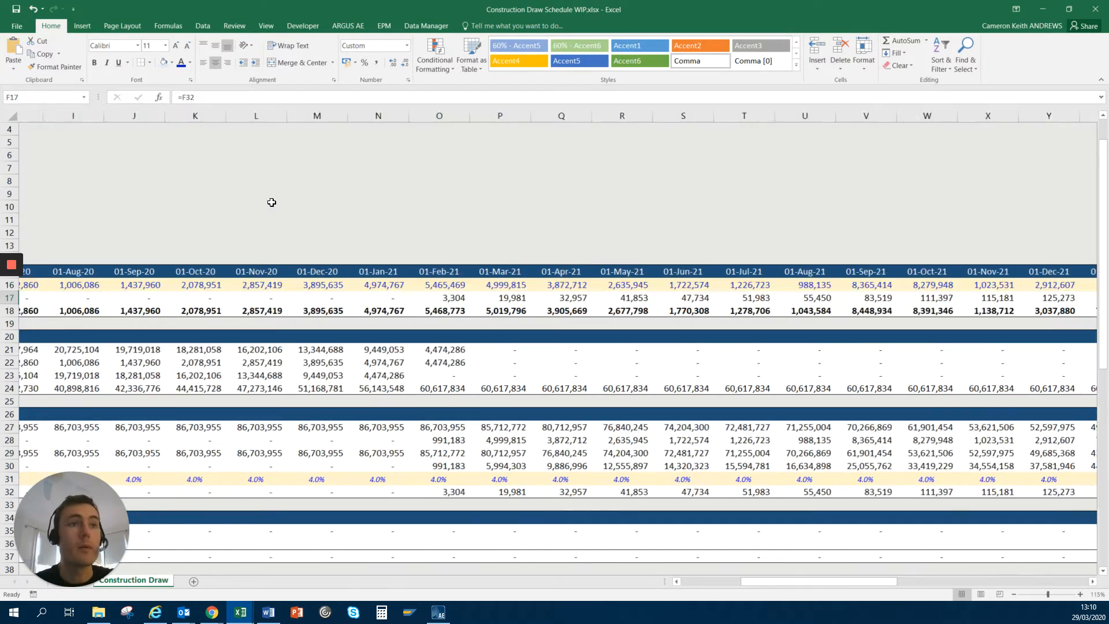
key(Right)
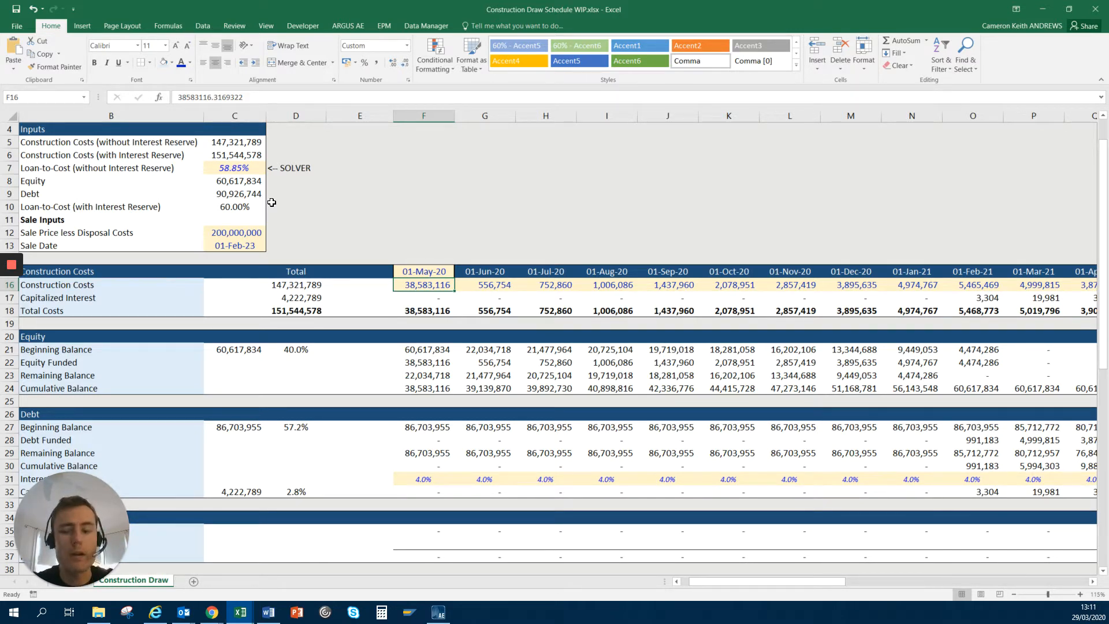
Highlight the May 2020 column and the monthly construction costs in G16:Q16 to compare the first payment with the following draws.
key(ctrl+space)
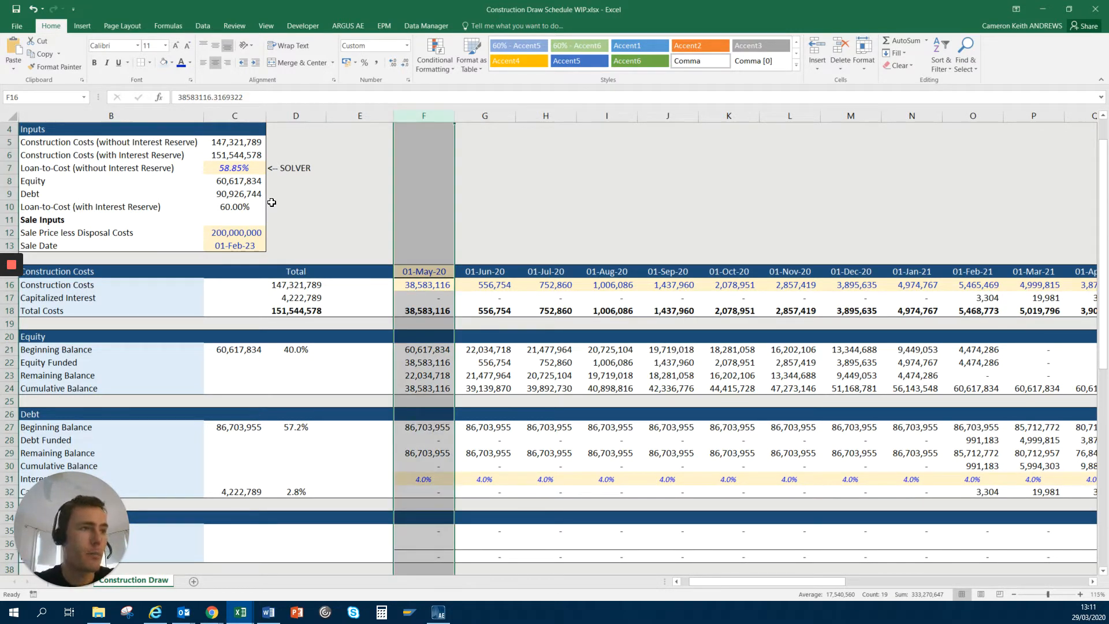
key(Right)
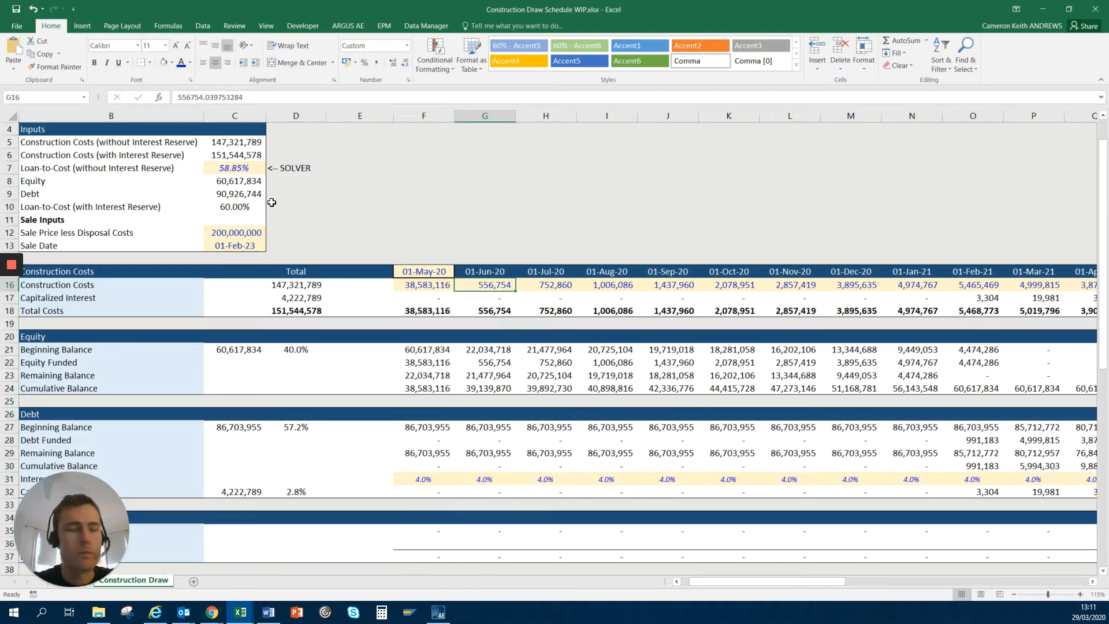
key(shift+Right)
key(shift+Right)
key(shift+Right)
key(shift+Right)
key(shift+Right)
key(shift+Right)
key(shift+Right)
key(shift+Right)
key(shift+Right)
key(shift+Right)
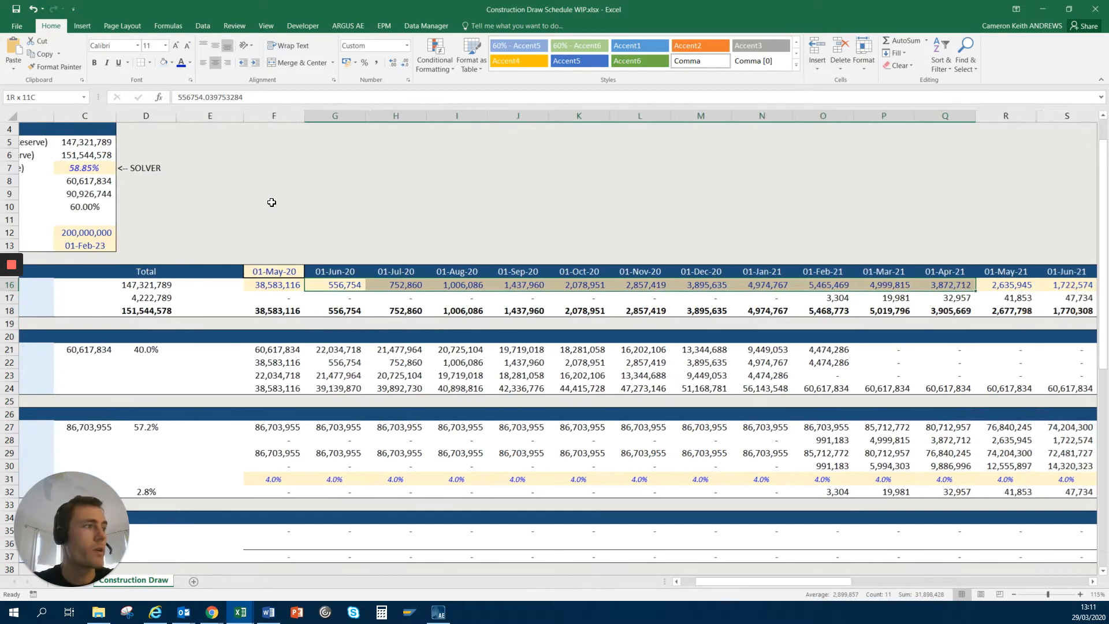
key(Left)
key(Left)
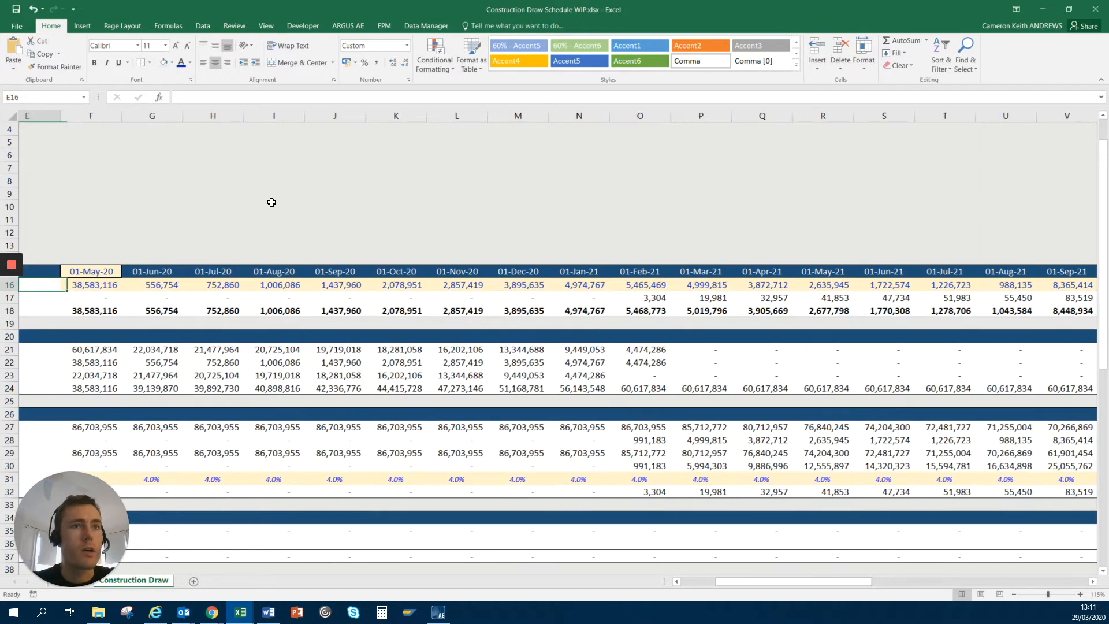
Review the Inputs block in column C, from the construction costs in C5 to the sale price and sale date.
key(Left)
key(Left)
key(Up)
key(Up)
key(Up)
key(Up)
key(Up)
key(Up)
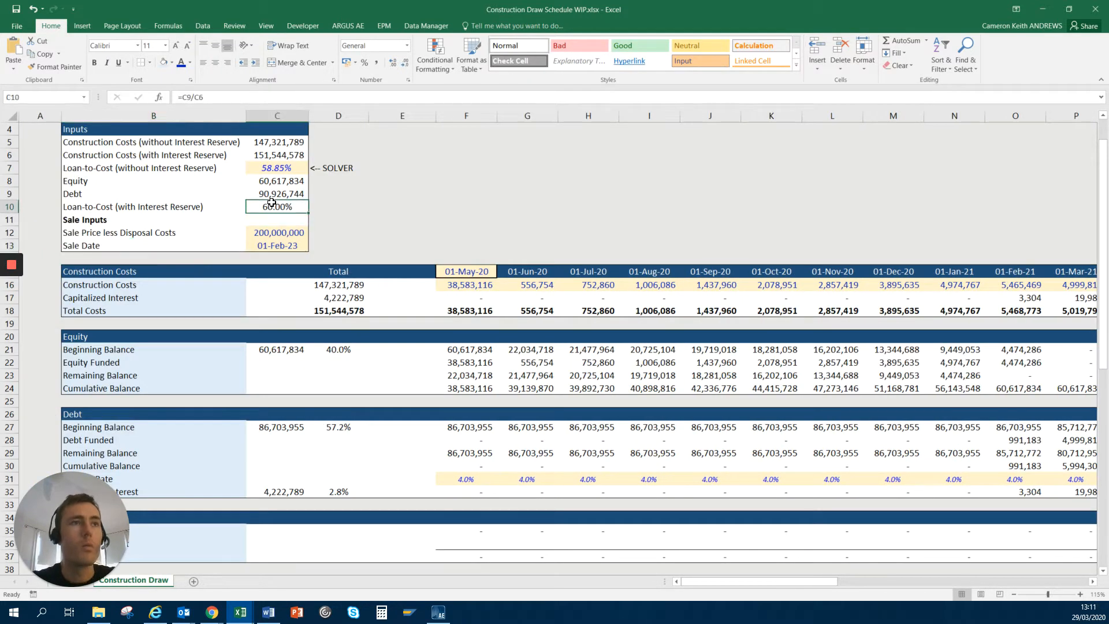
key(Up)
key(Up)
key(Up)
key(Up)
key(Up)
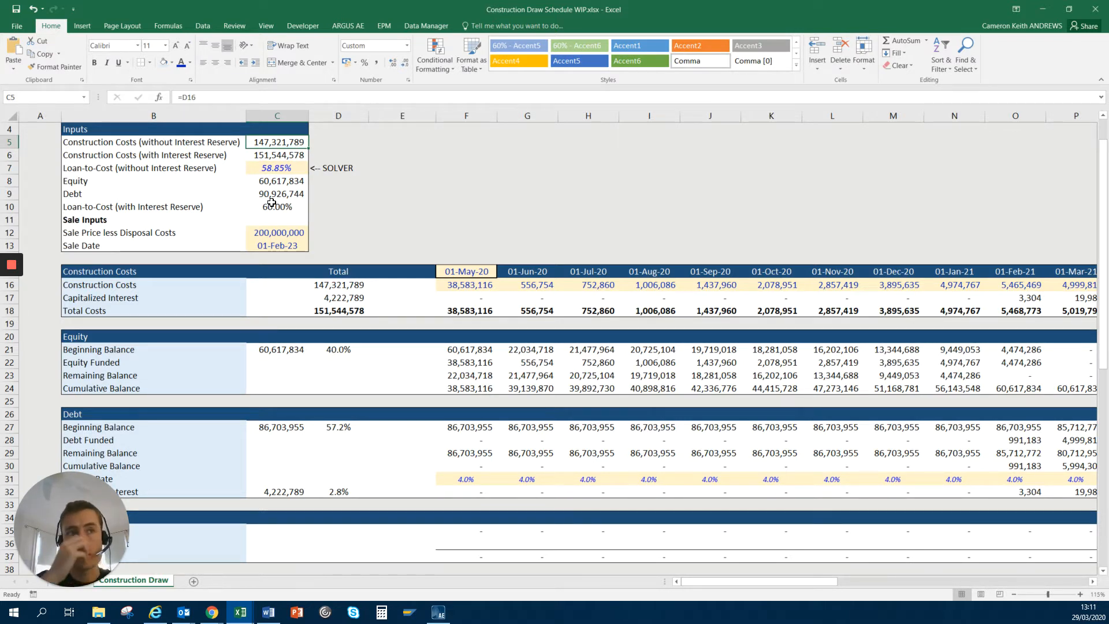
key(Down)
key(Down)
key(Down)
key(Down)
key(Down)
key(Down)
key(Down)
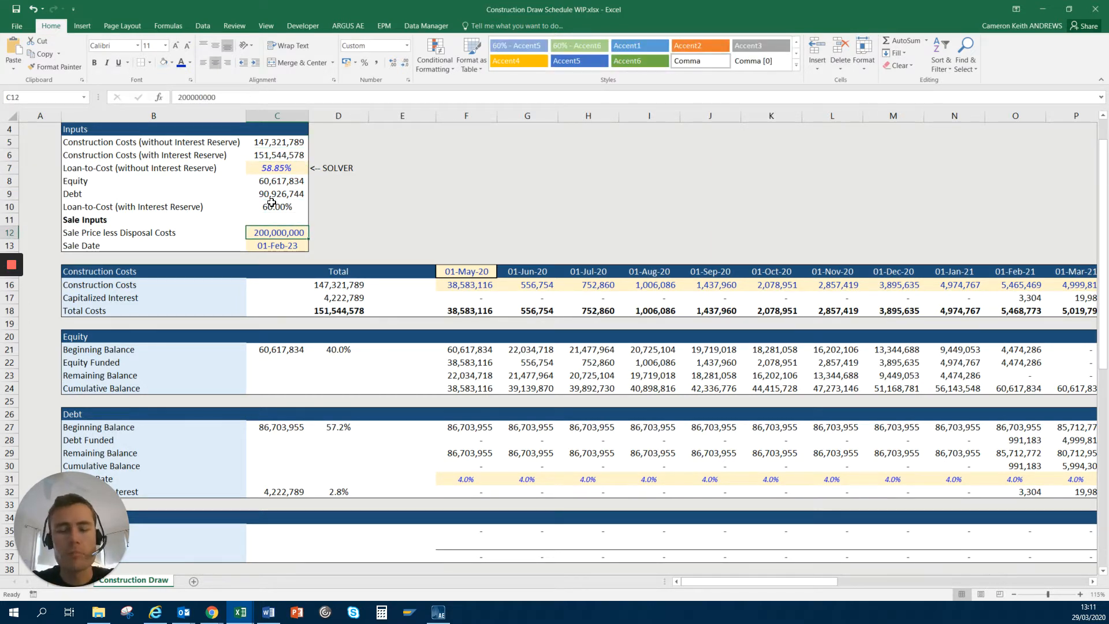
key(Down)
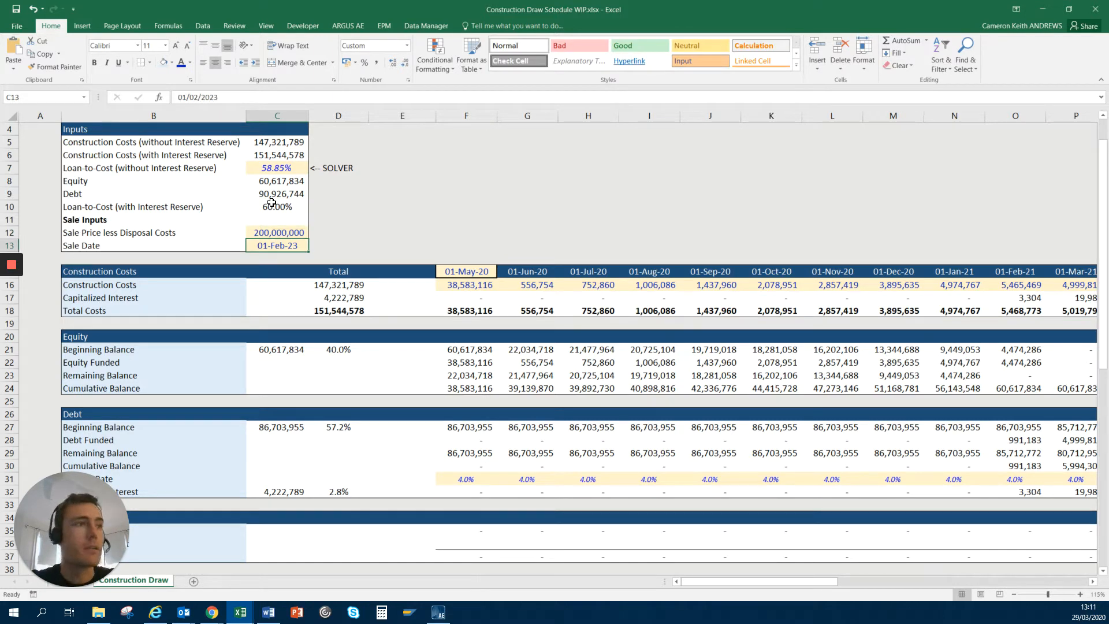
Inspect the Debt section's monthly interest rate inputs by highlighting row 31.
key(Down)
key(Down)
key(Down)
key(Down)
key(Down)
key(Down)
key(Down)
key(Down)
key(Down)
key(Down)
key(Down)
key(Down)
key(Down)
key(Down)
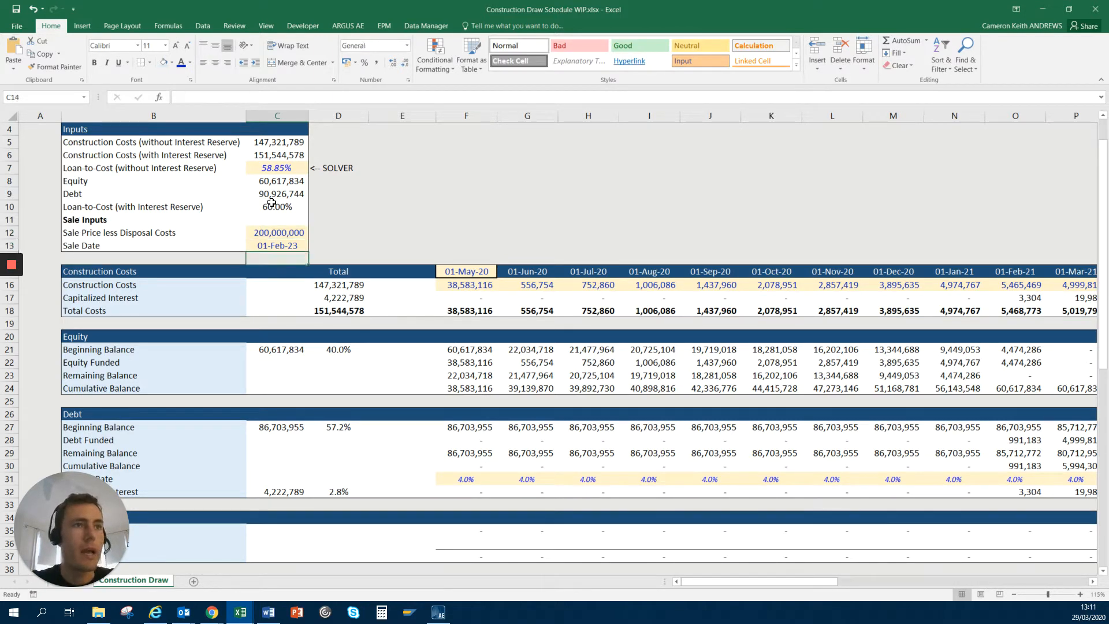
key(Right)
key(Right)
key(Right)
key(Right)
key(Down)
key(Down)
key(Down)
key(Down)
key(Left)
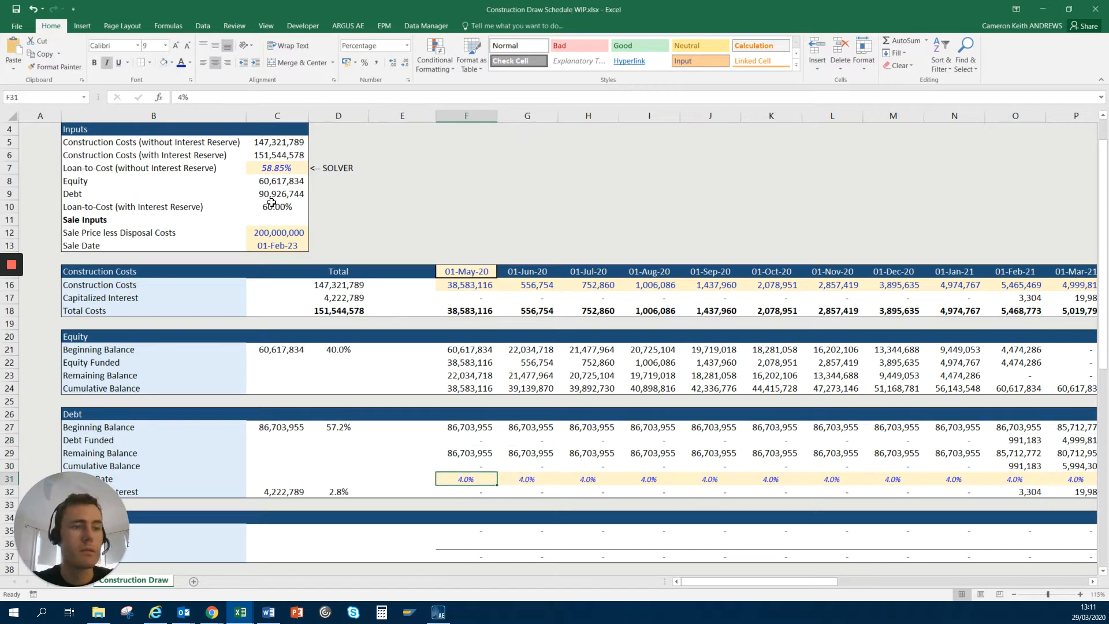
key(shift+space)
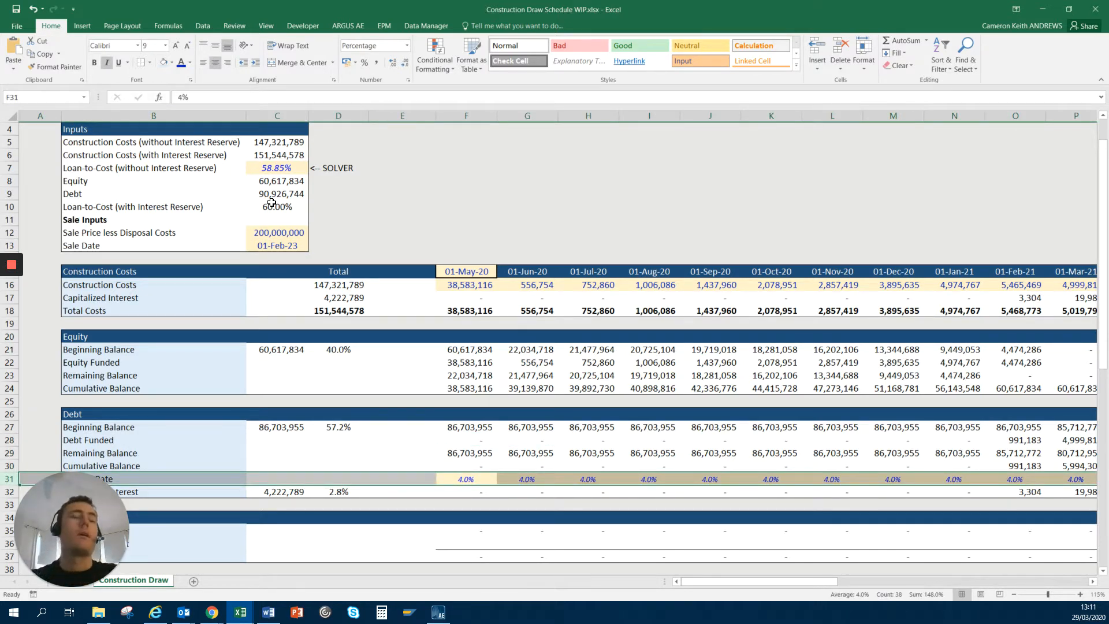
Freeze the panes at cell C3 so that rows 1–2 and columns A–B stay in view.
key(Up)
key(Up)
key(Up)
key(Up)
key(Up)
key(Up)
key(Up)
key(Up)
key(Up)
key(Up)
key(Up)
key(Up)
key(Up)
key(Up)
key(Up)
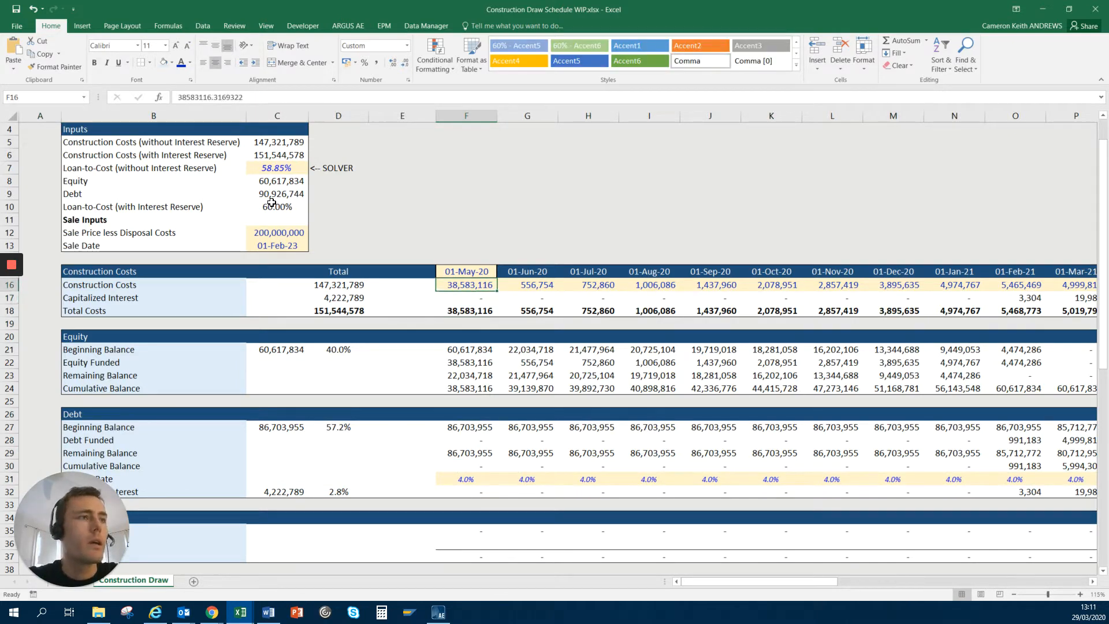
key(Up)
key(Up)
key(Left)
key(Left)
key(Up)
key(Up)
key(Left)
key(Up)
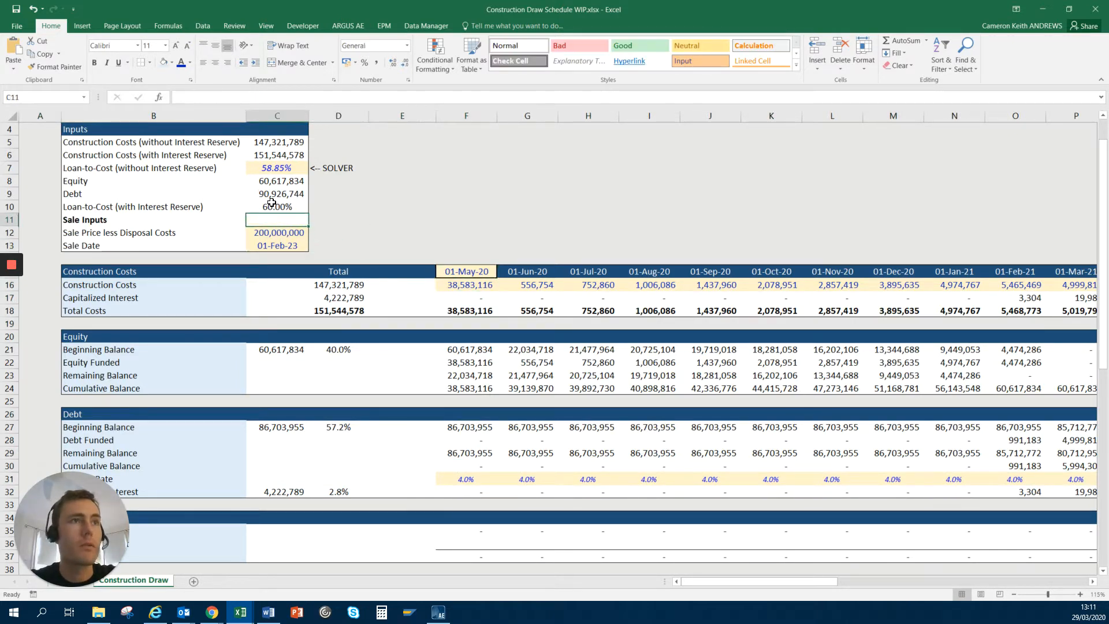
key(Up)
key(Up)
key(Up)
key(Up)
key(Up)
key(Up)
key(Up)
key(Up)
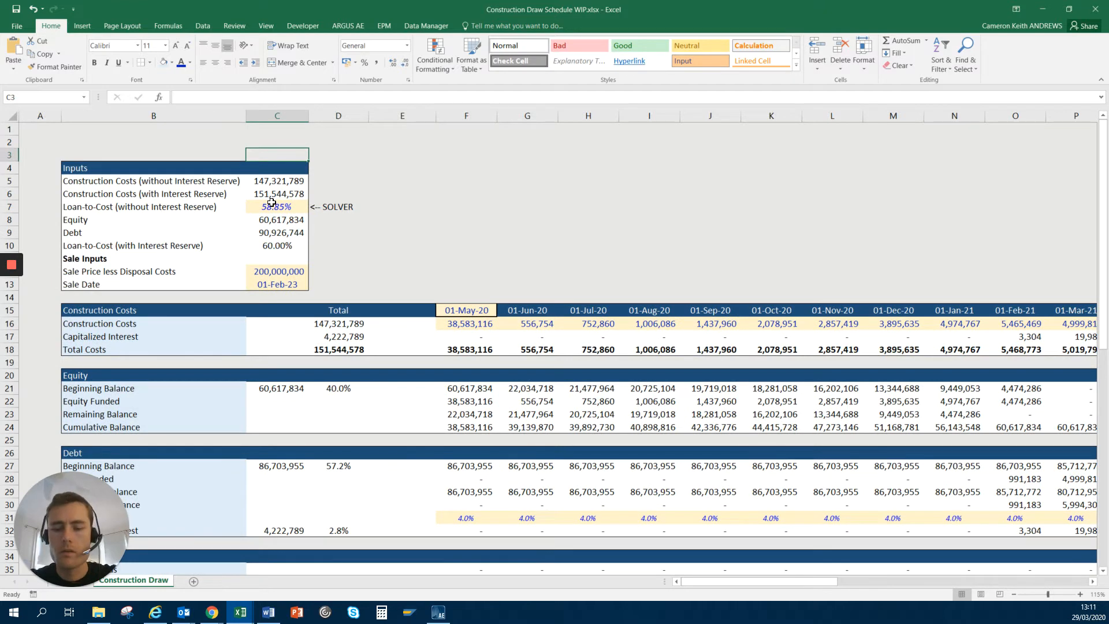
key(alt+w)
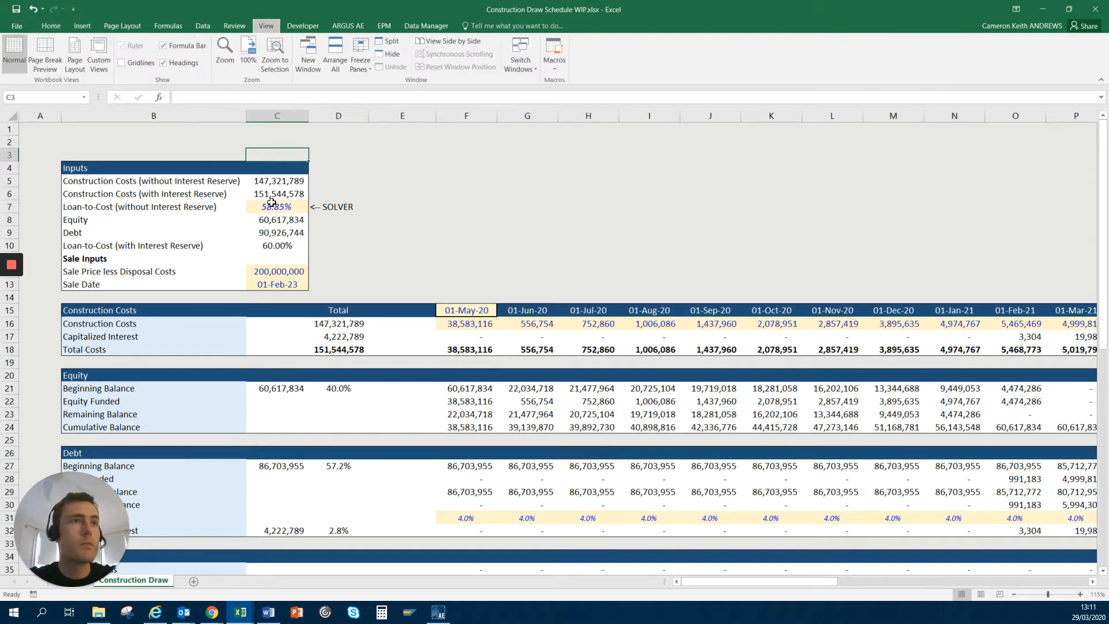
key(f)
key(f)
Examine the Construction Costs section, highlighting the monthly costs in row 16 and checking the capitalized interest and total costs formulas in column F.
key(Down)
key(Right)
key(Down)
key(Down)
key(Down)
key(Down)
key(Down)
key(Down)
key(Down)
key(Down)
key(Down)
key(Down)
key(Down)
key(Down)
key(Down)
key(Down)
key(Down)
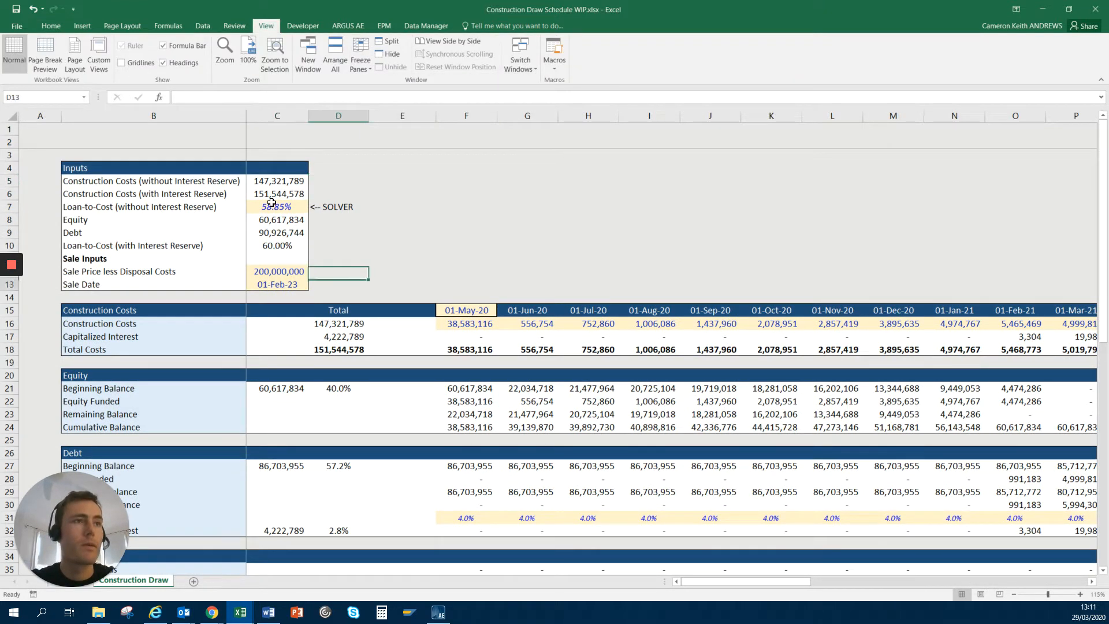
key(Right)
key(Right)
key(Down)
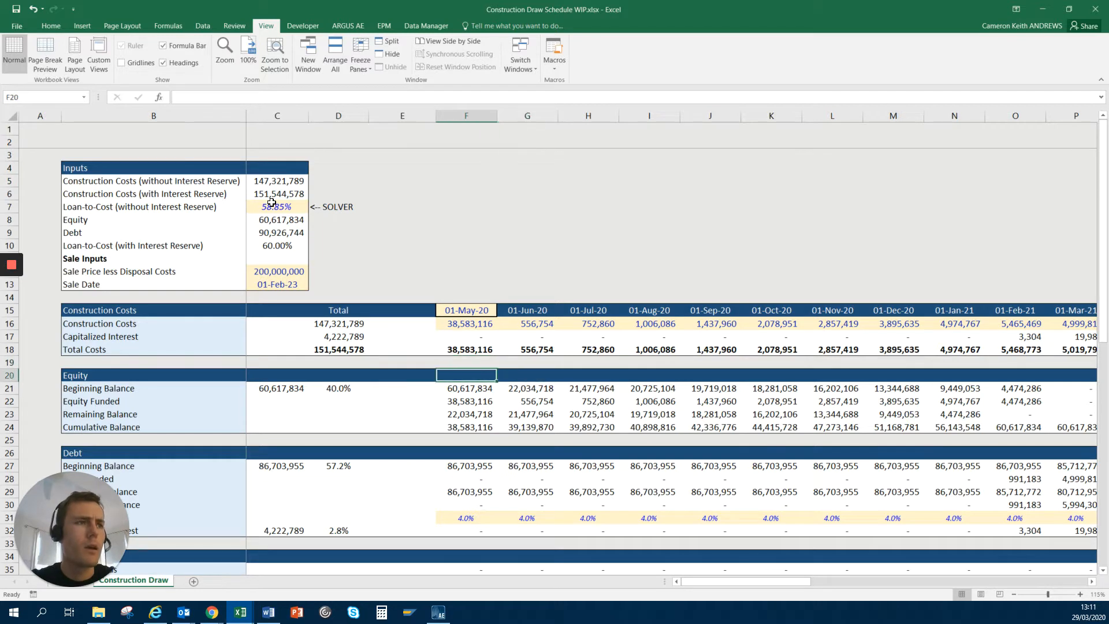
key(Up)
key(Up)
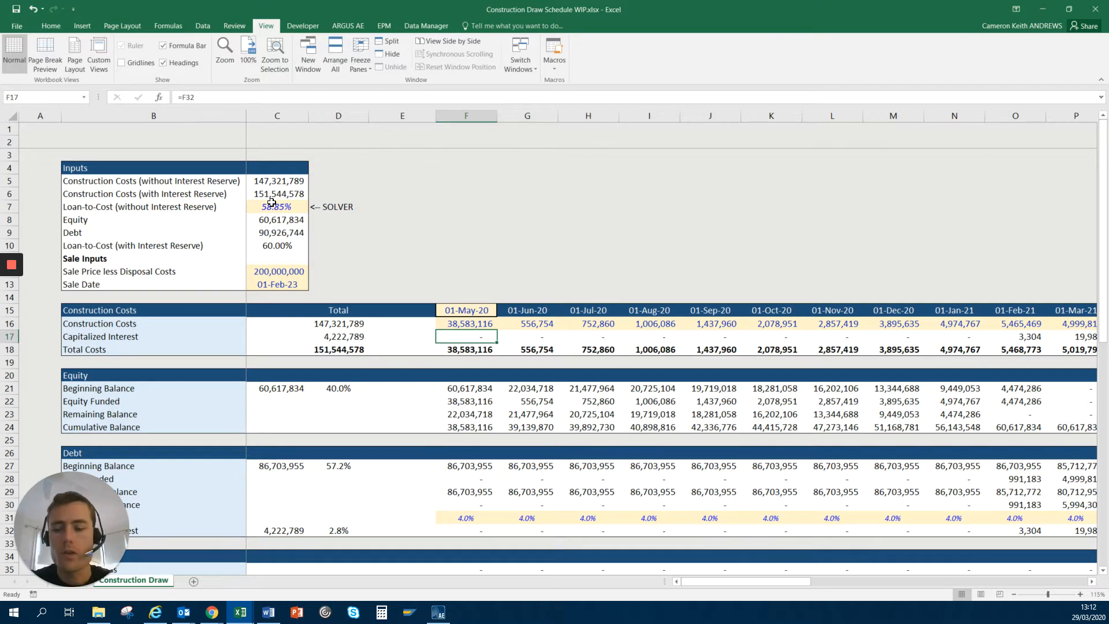
key(Up)
key(shift+space)
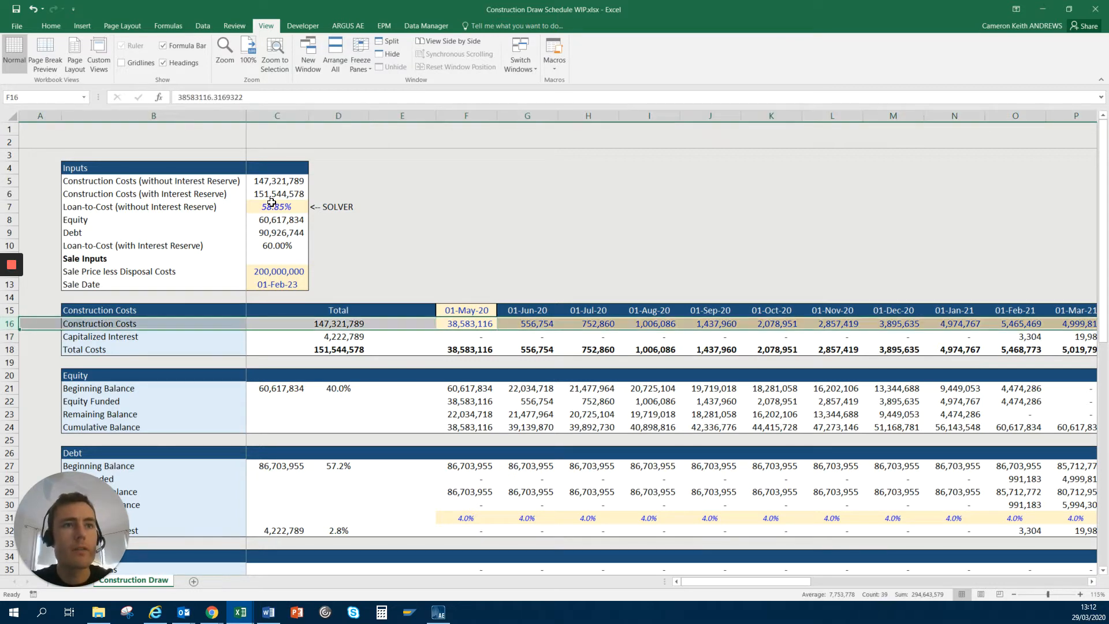
key(Down)
key(Down)
key(Down)
key(Down)
key(Down)
key(Down)
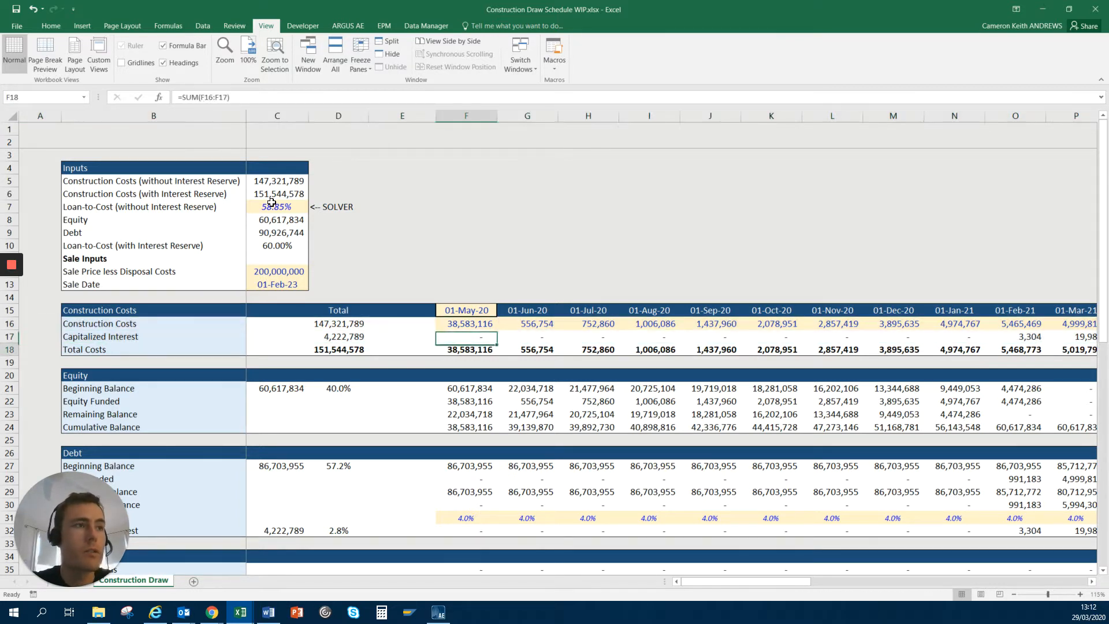
Trace the column F formulas through the Equity and Debt sections, including Equity Funded in F22 and Debt Funded in F28.
key(Down)
key(Down)
key(Down)
key(Down)
key(Down)
key(Down)
key(Down)
key(Down)
key(Down)
key(Down)
key(Down)
key(Down)
key(Down)
key(Down)
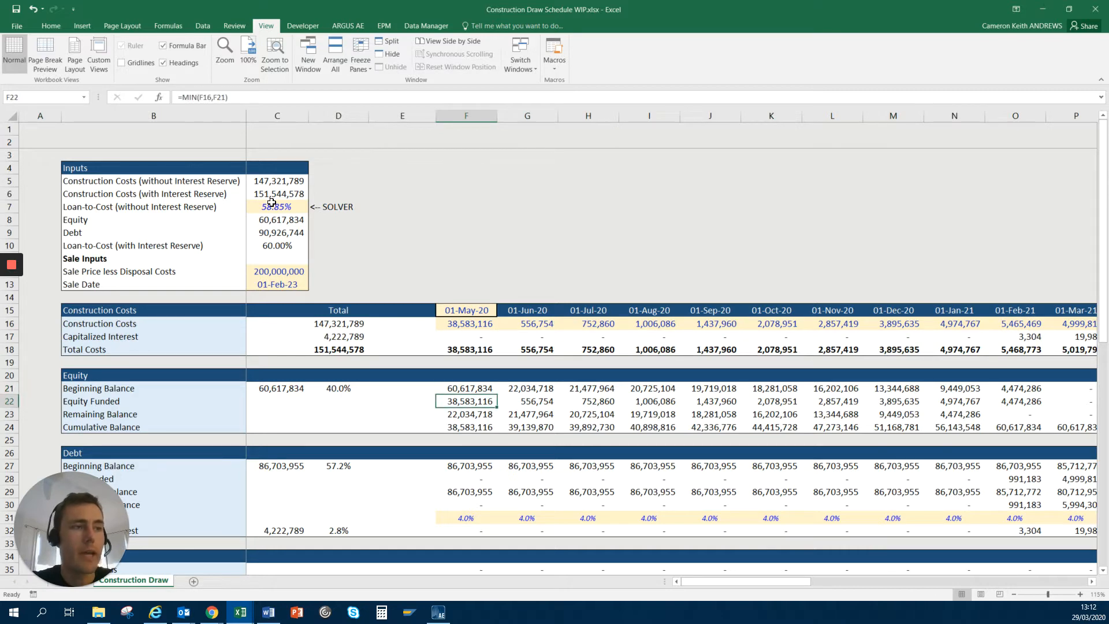
key(Down)
key(Down)
key(Down)
key(Down)
key(Down)
key(Down)
key(Down)
key(Up)
key(Up)
key(Up)
key(Up)
key(Up)
key(Up)
key(Up)
key(Up)
key(Up)
key(Up)
key(Up)
key(Up)
key(Up)
key(Up)
key(Up)
key(Up)
key(Up)
key(Up)
key(Up)
key(Up)
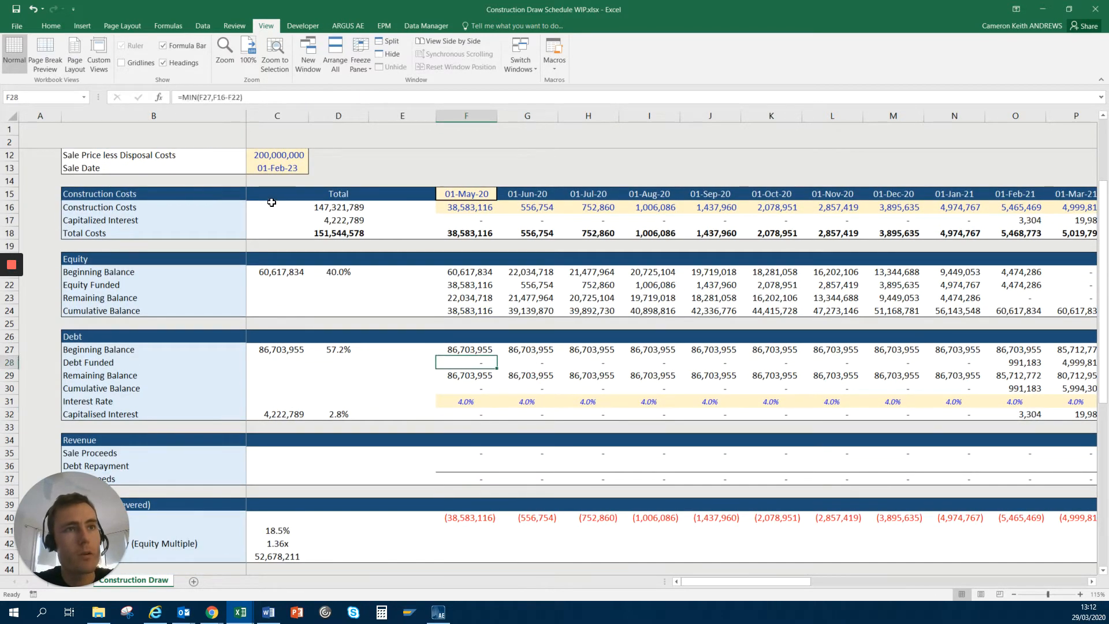
key(Up)
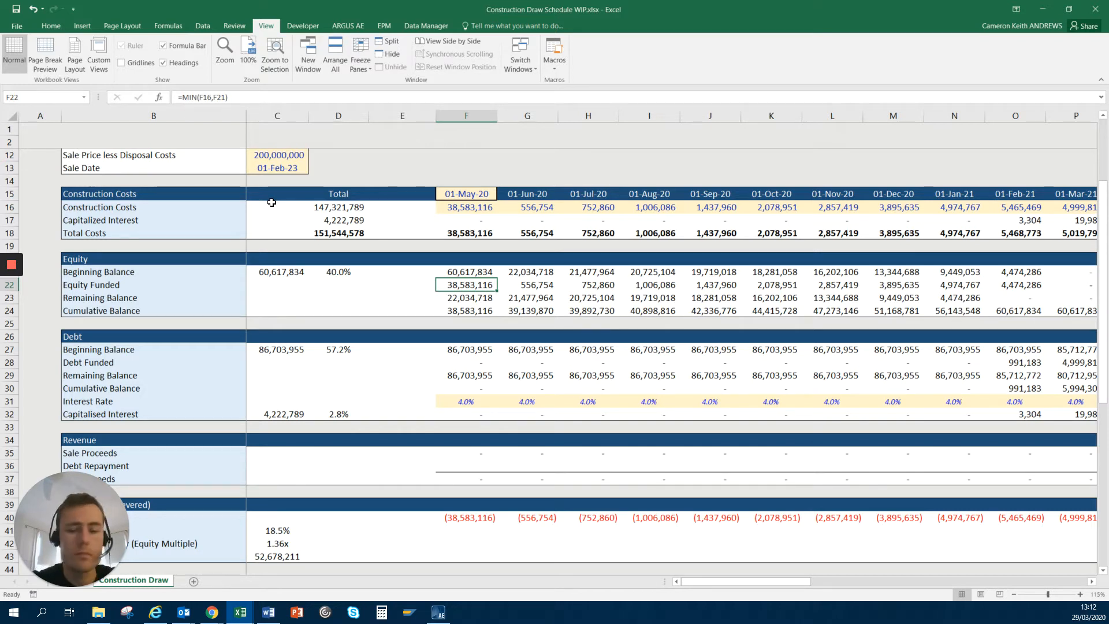
Highlight the Equity section's header row 20 and check the beginning balance formula in F21.
key(Up)
key(Up)
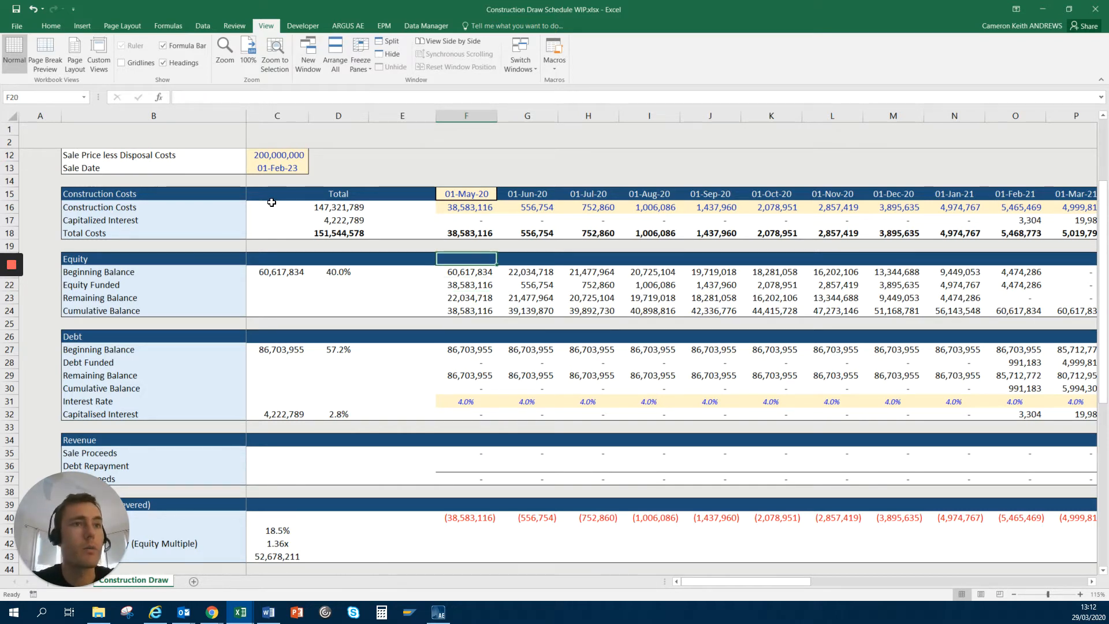
key(shift+space)
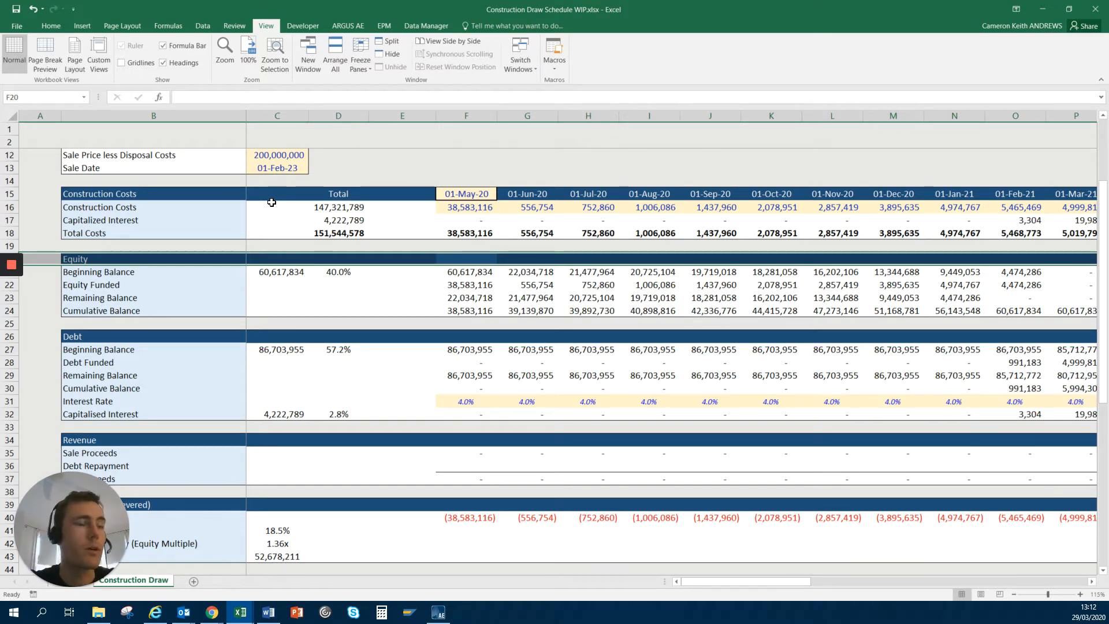
key(Down)
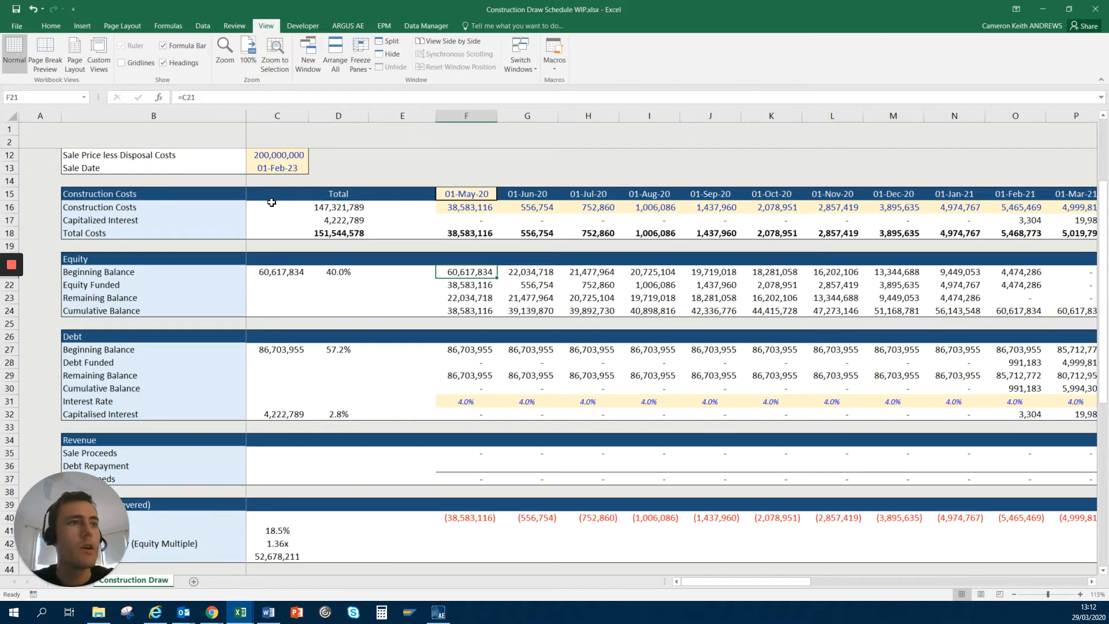
Set the Loan-to-Cost (without Interest Reserve) input in C7 to 60% and highlight row 7 with its SOLVER note.
key(Left)
key(Left)
key(Up)
key(Up)
key(Up)
key(Left)
key(Up)
key(Up)
key(Up)
key(Up)
key(Up)
key(Up)
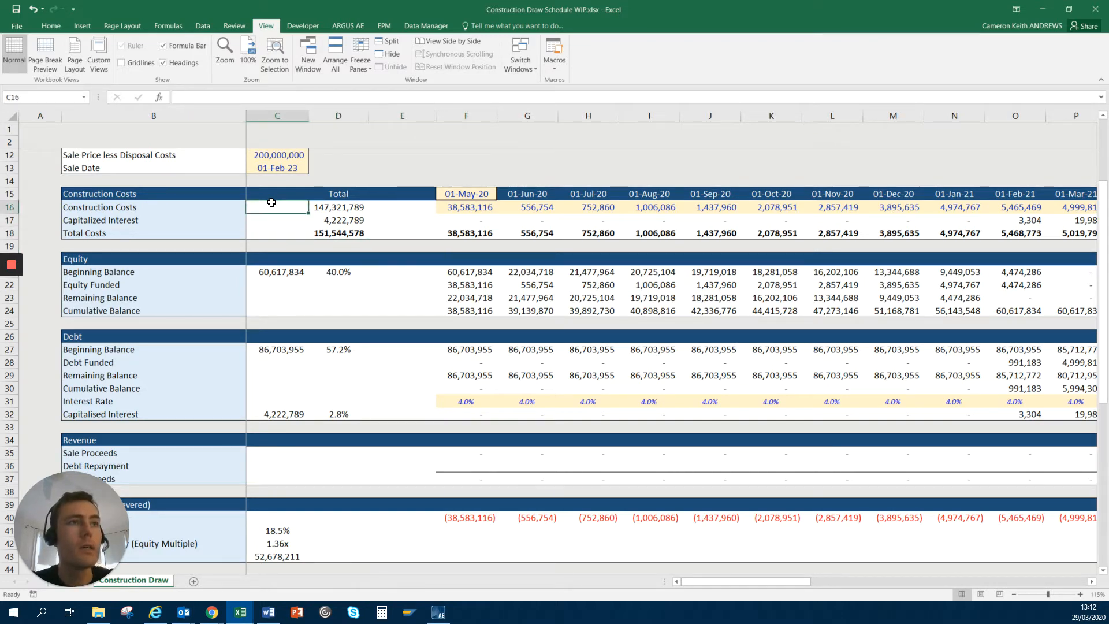
key(Up)
key(Up)
key(Up)
key(Up)
key(Up)
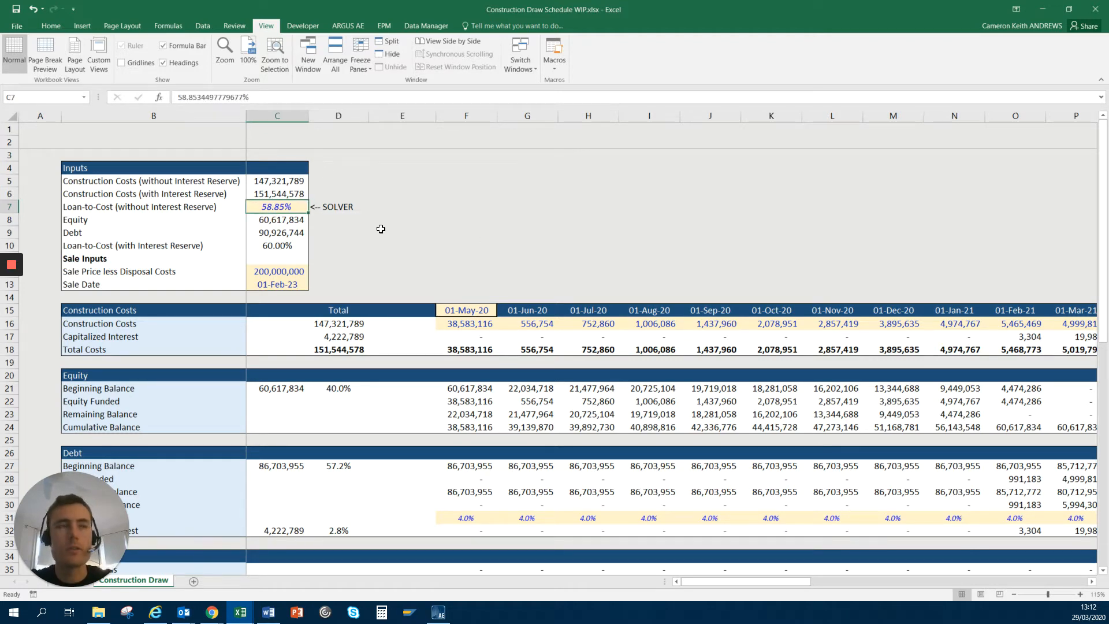
text(60)
key(ctrl+Return)
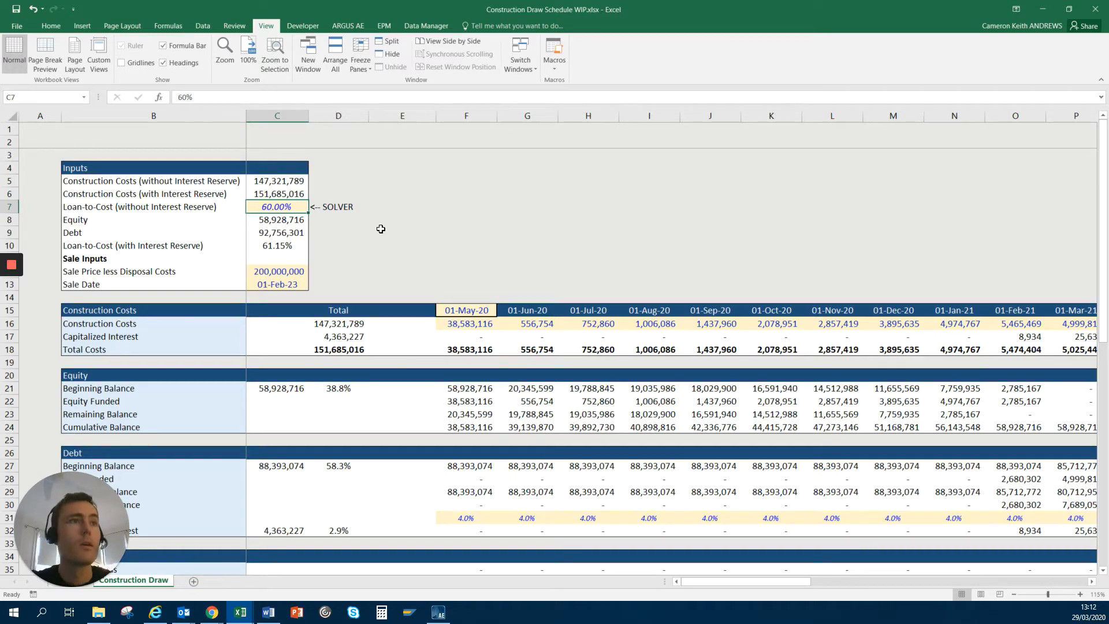
key(shift+space)
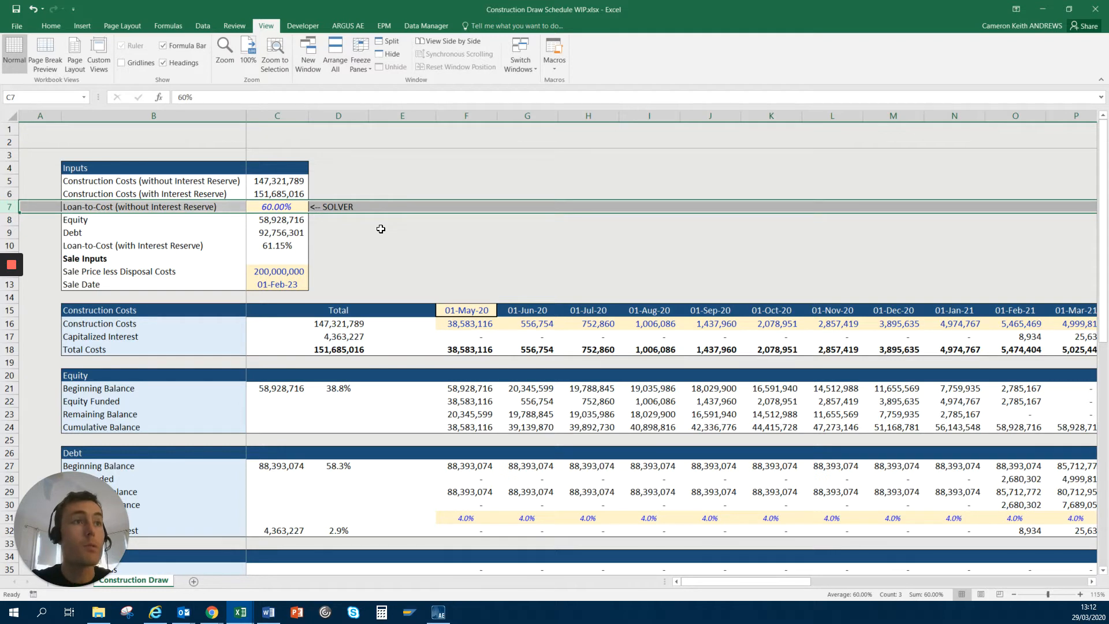
key(Right)
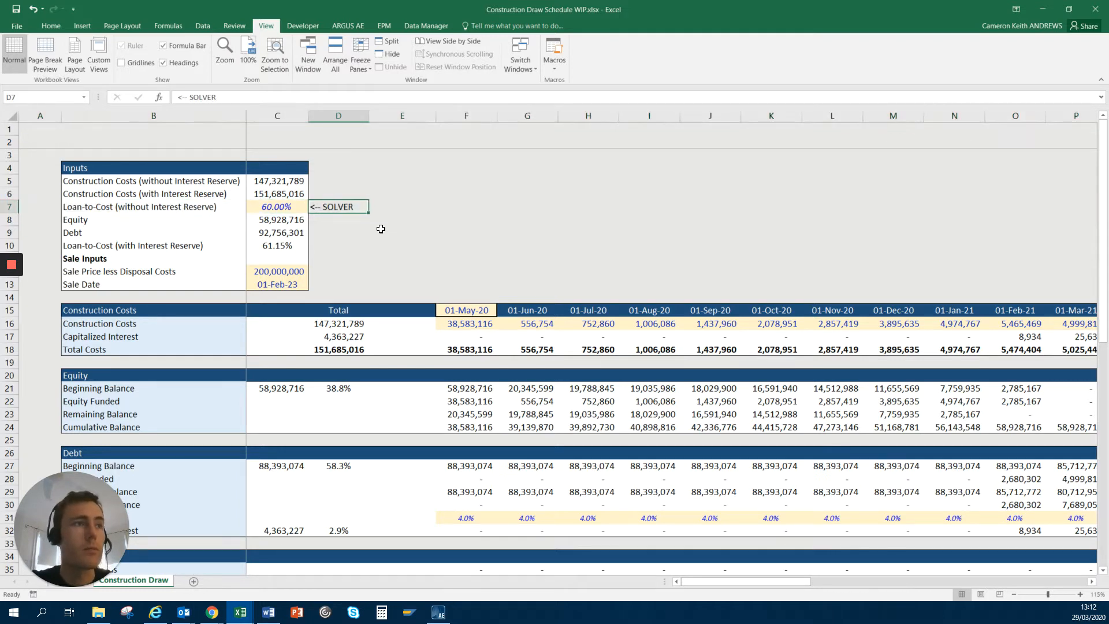
Review column F from the Construction Costs section down through Equity to the capitalised interest row of the Debt section.
key(Right)
key(Down)
key(Down)
key(Down)
key(Down)
key(Down)
key(Down)
key(Right)
key(Down)
key(Down)
key(Down)
key(Down)
key(Down)
key(Down)
key(Down)
key(Down)
key(Down)
key(Down)
key(Down)
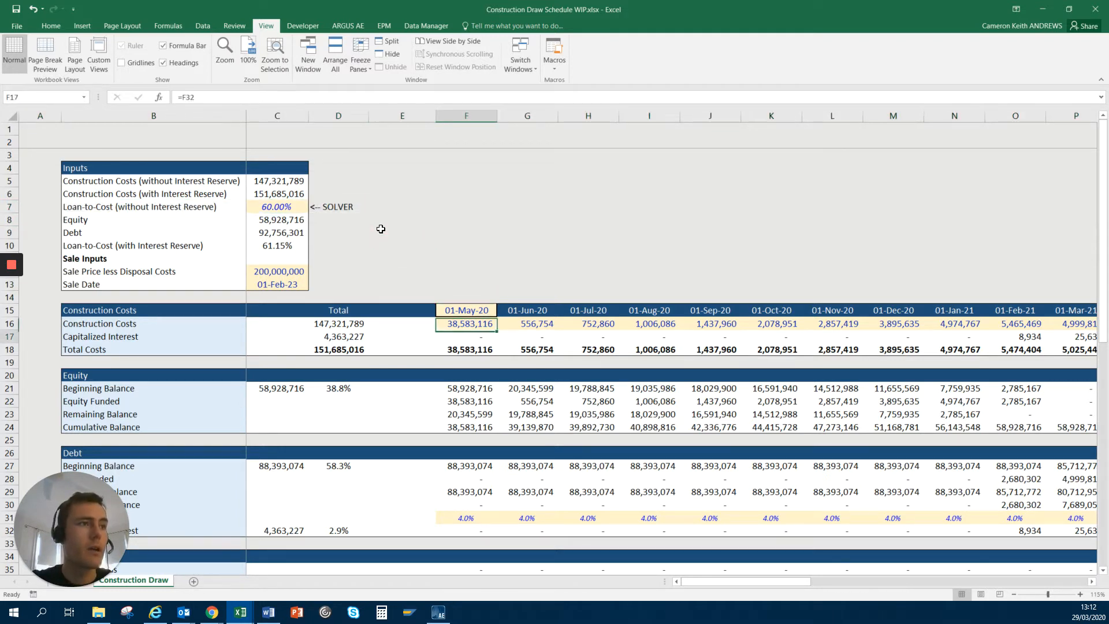
key(Down)
key(Down)
key(Down)
key(Down)
key(Down)
key(Down)
key(Down)
key(Down)
key(Down)
key(Down)
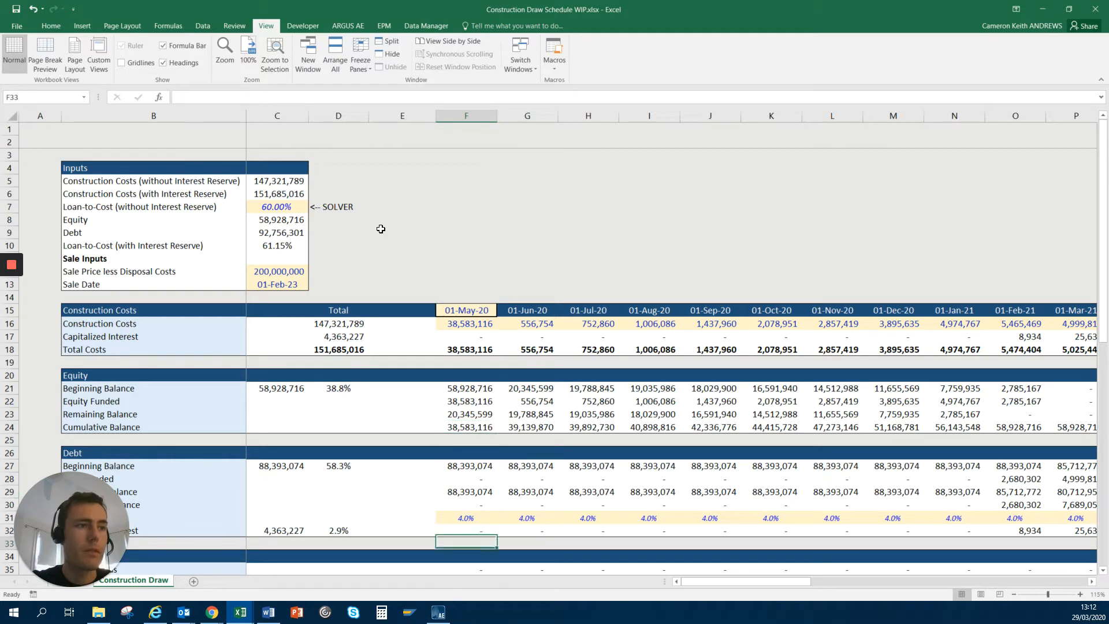
Examine the Equity section's Beginning Balance, highlighting row 21 and checking the formula in F21.
key(Up)
key(Up)
key(Up)
key(Up)
key(Up)
key(Up)
key(Up)
key(Up)
key(Up)
key(Up)
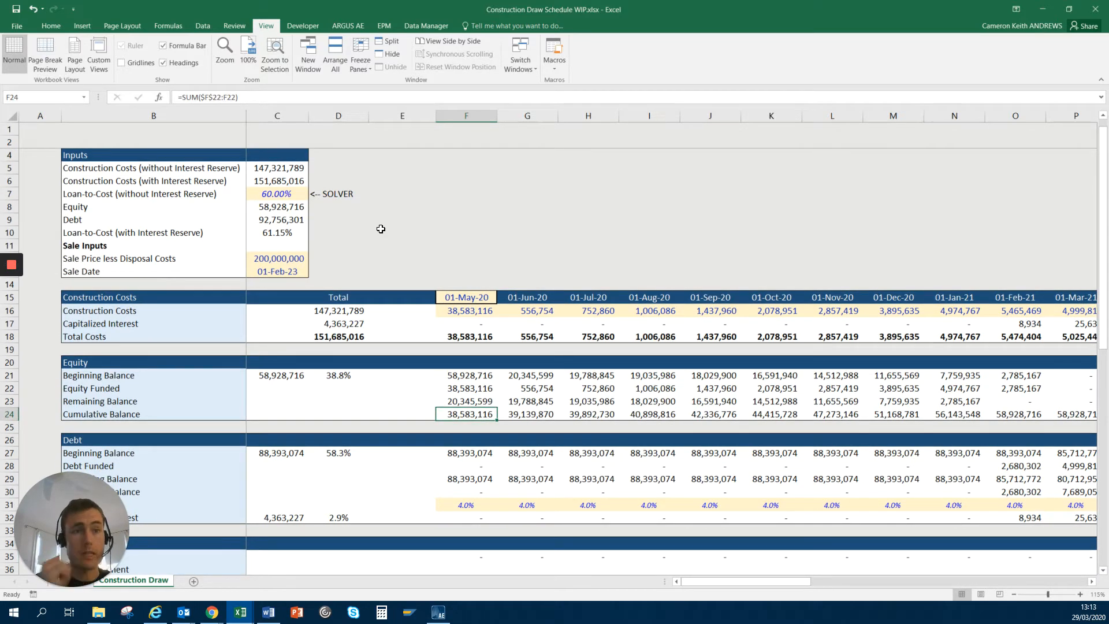
key(Up)
key(Up)
key(Up)
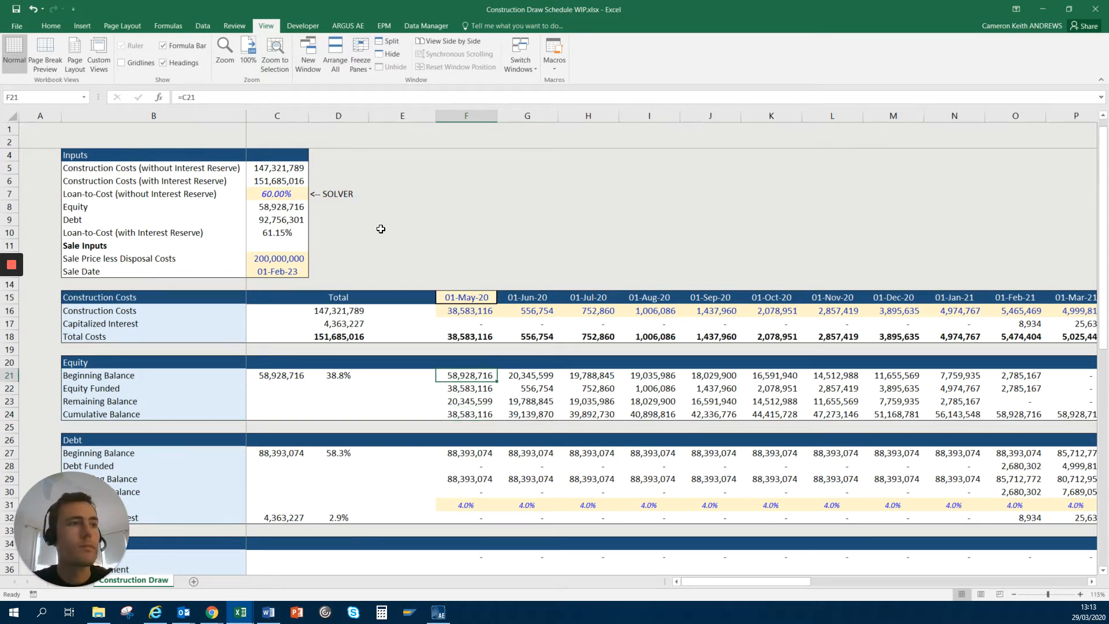
key(shift+space)
key(Down)
key(Up)
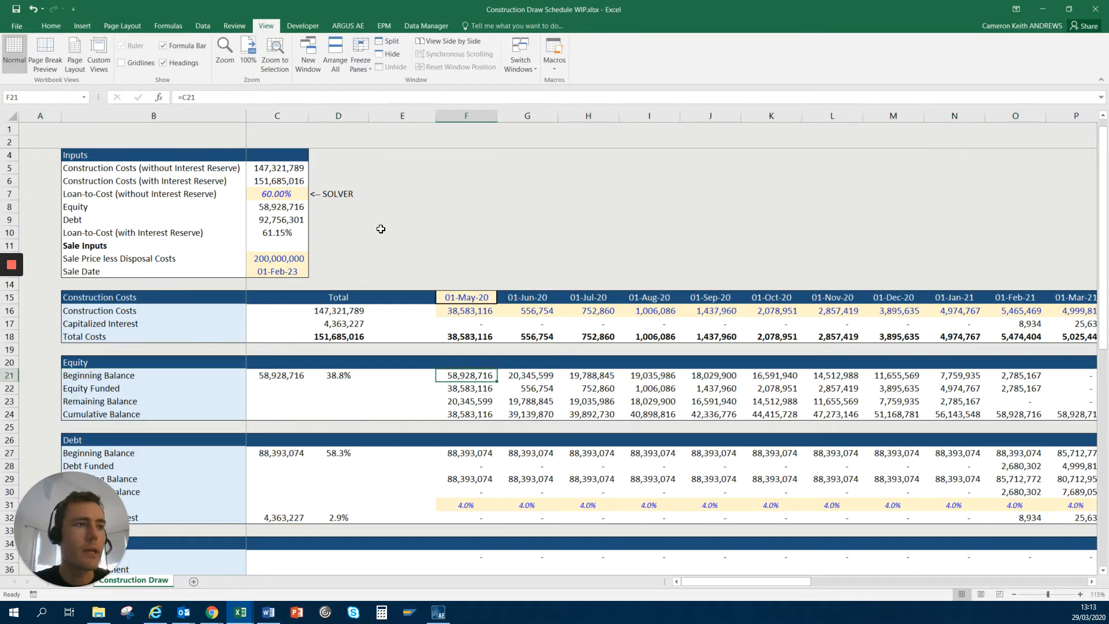
Inspect the cell references in the Equity Funded formula in F22 and the Remaining Balance formula in F23, including its June 2020 counterpart.
key(Down)
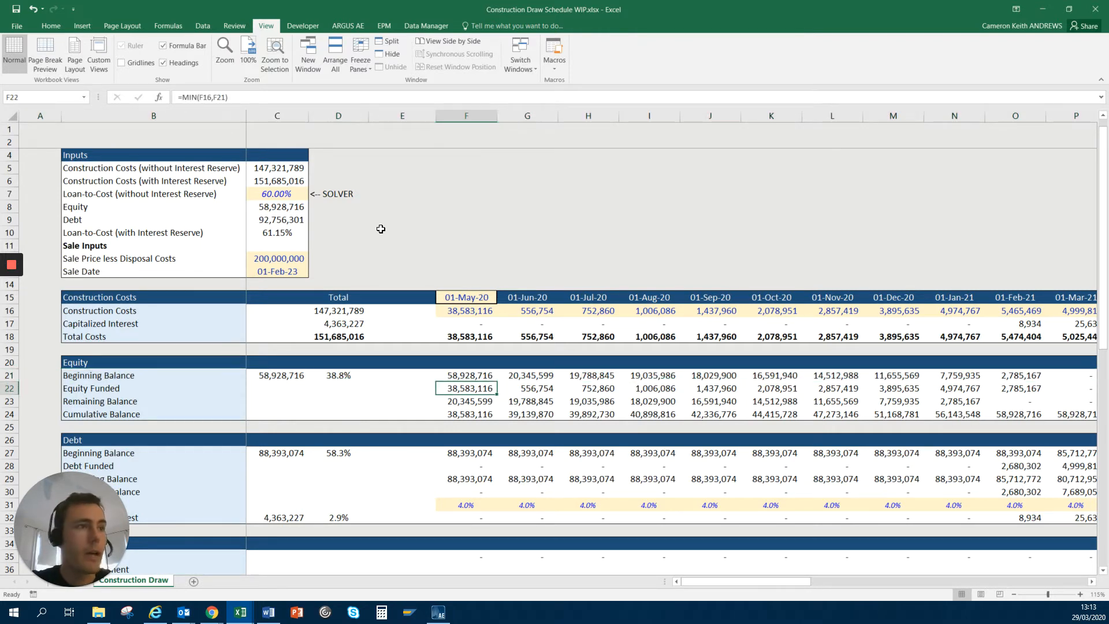
key(F2)
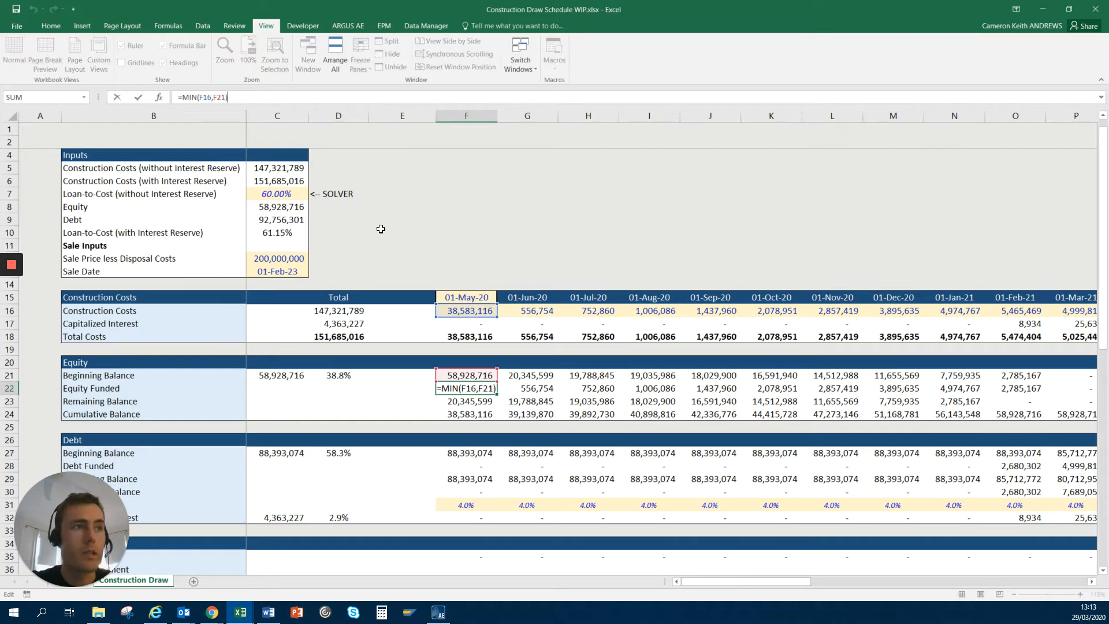
key(Escape)
key(Down)
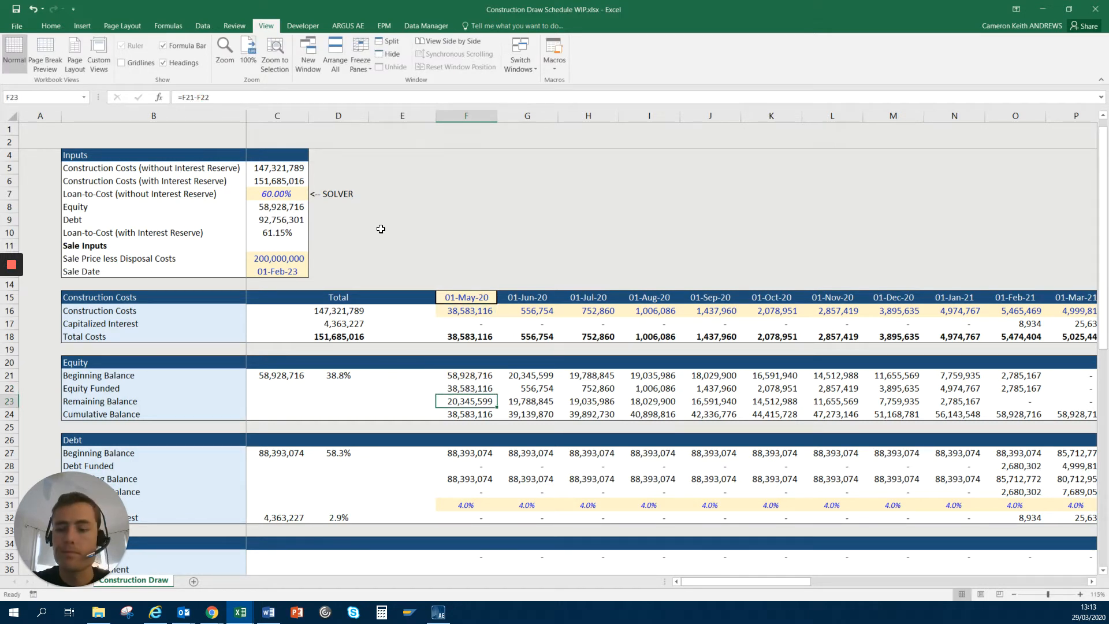
key(F2)
key(Escape)
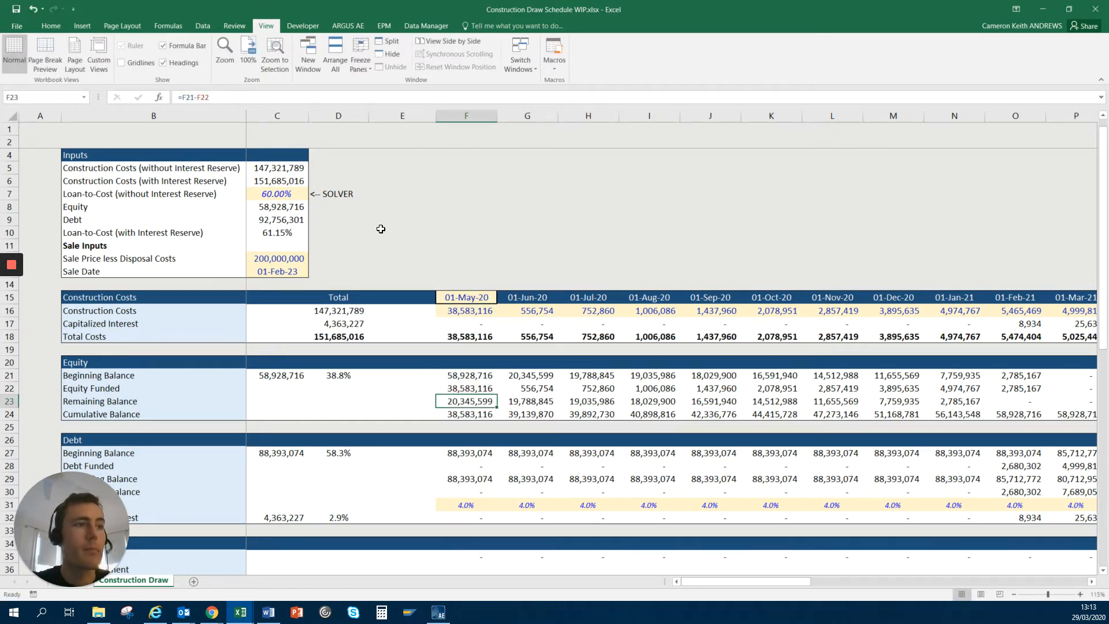
key(Right)
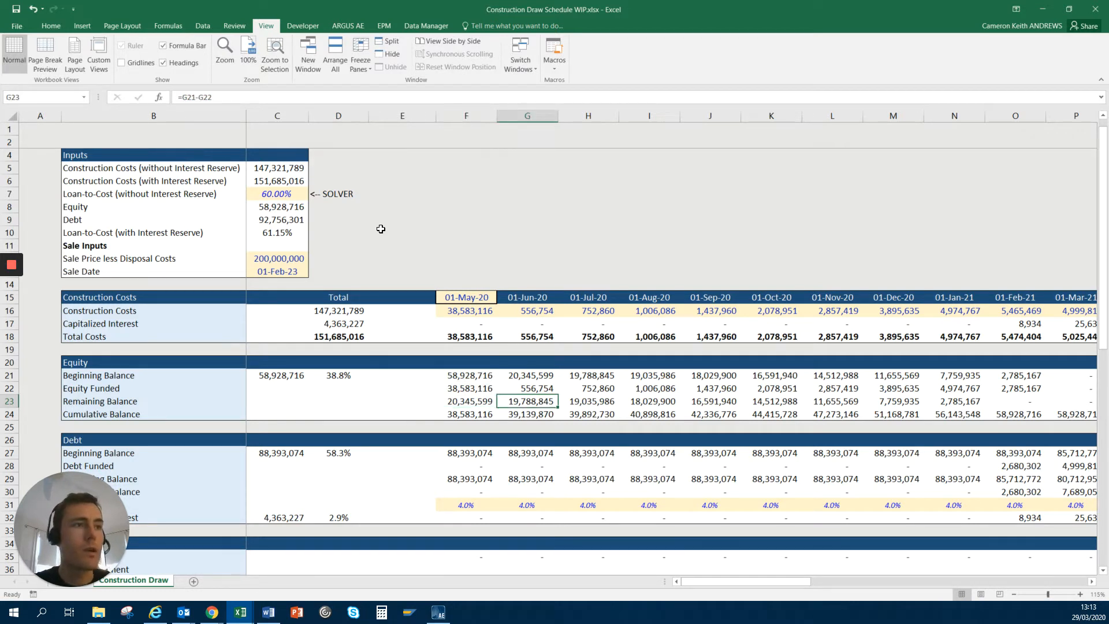
Highlight the monthly equity balances in rows 21–24 from F21 across to March 2021 and check the Cumulative Balance formula in I24.
key(Left)
key(Up)
key(Up)
key(shift+Down)
key(shift+Down)
key(shift+Down)
key(shift+Right)
key(shift+Right)
key(shift+Right)
key(shift+Right)
key(shift+Right)
key(shift+Right)
key(shift+Right)
key(shift+Right)
key(shift+Right)
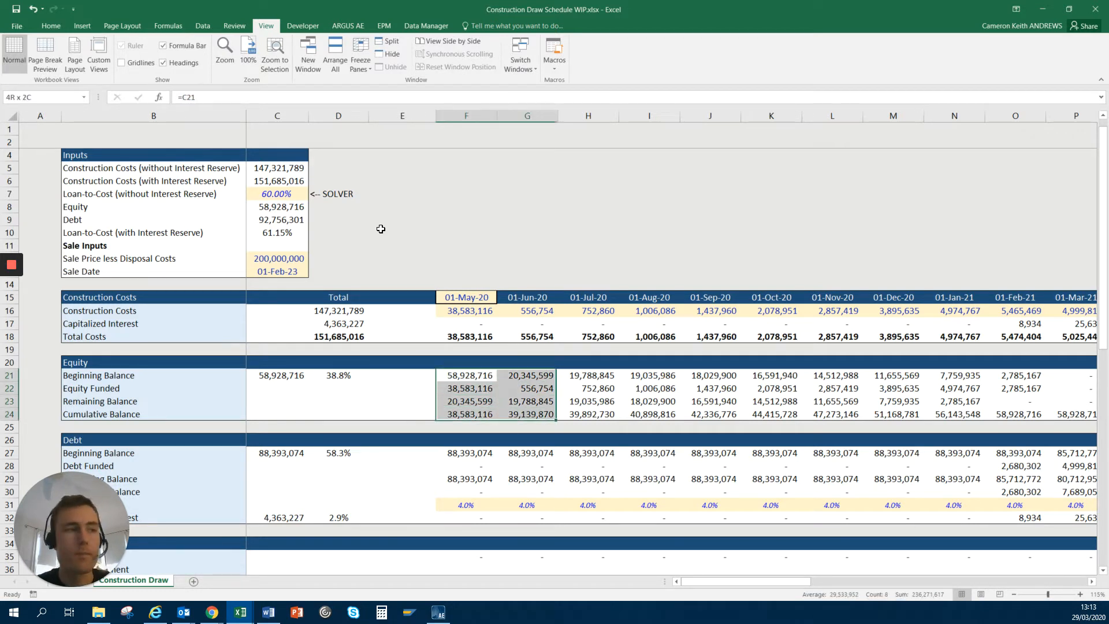
key(shift+Right)
key(shift+Right)
key(shift+Left)
key(shift+Left)
key(shift+Left)
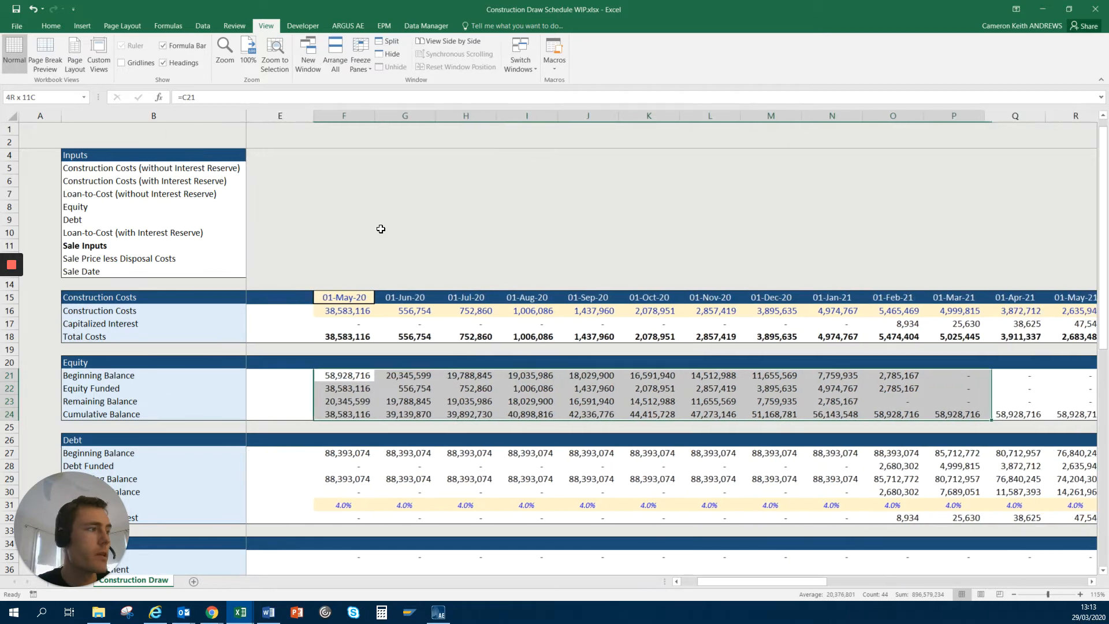
key(shift+Right)
key(Down)
key(Right)
key(Right)
key(Right)
key(Down)
key(Down)
key(Down)
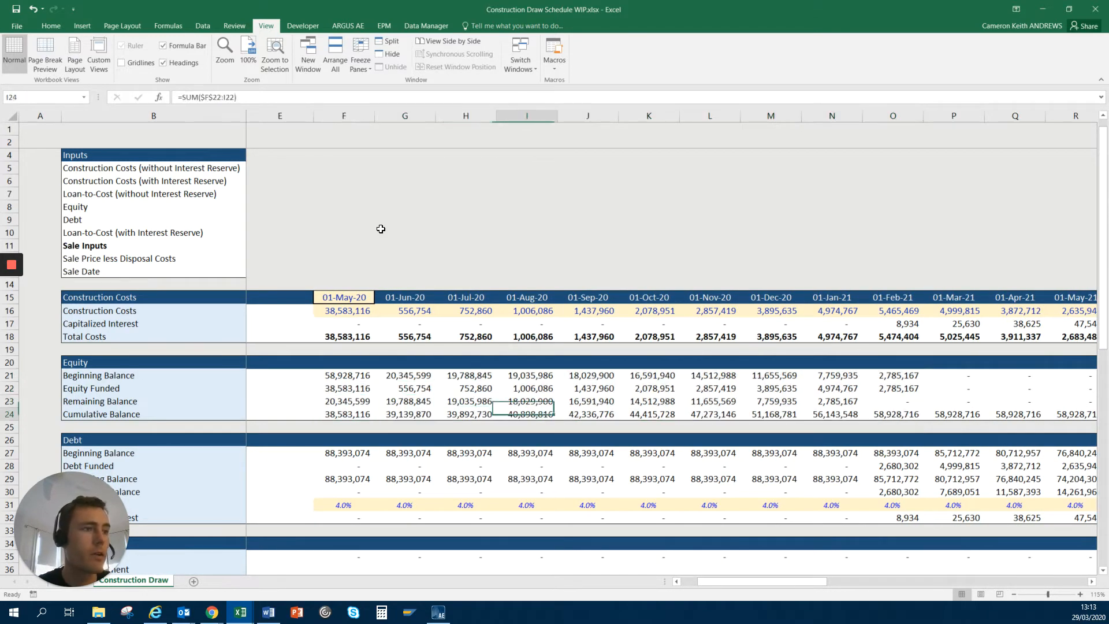
key(Right)
key(Right)
key(Down)
key(Down)
key(Right)
key(Down)
key(Up)
key(Left)
key(Up)
key(Left)
key(Up)
key(Left)
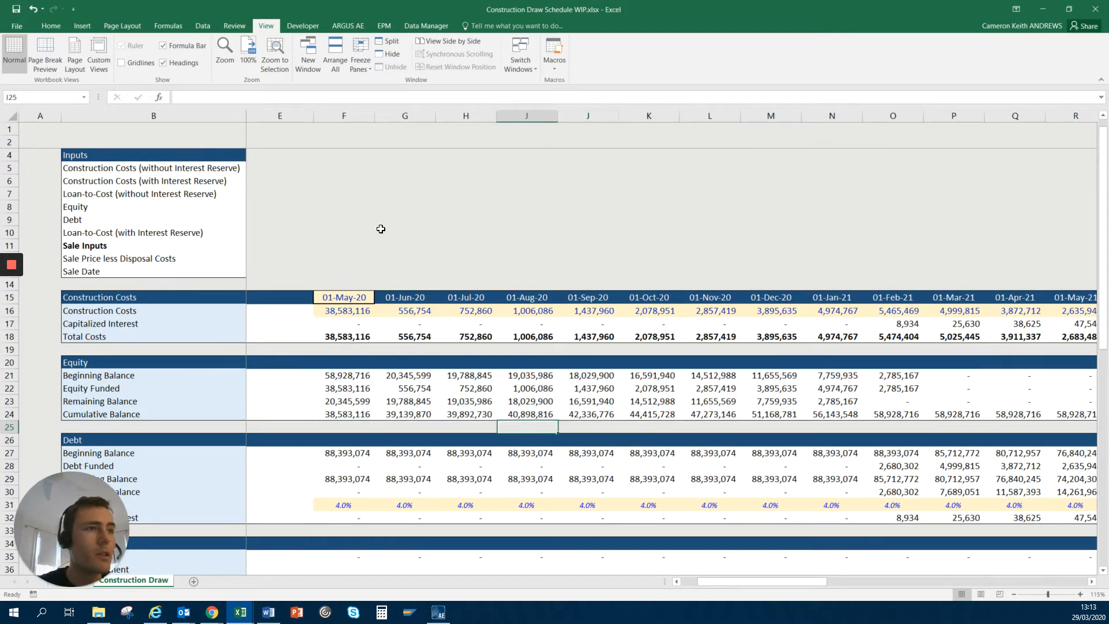
Highlight the Debt section's rows 27–32 from February 2021 across to June 2021, starting at O27.
key(Right)
key(Right)
key(Right)
key(Right)
key(Right)
key(Right)
key(Down)
key(Right)
key(Down)
key(Left)
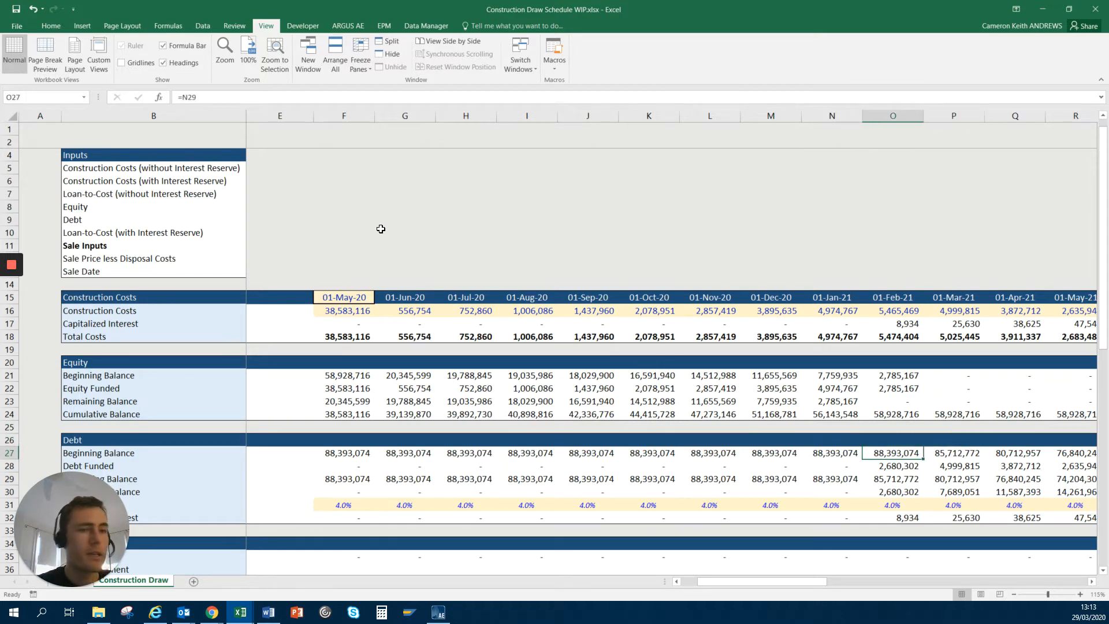
key(shift+Down)
key(shift+Down)
key(shift+Down)
key(shift+Down)
key(shift+Down)
key(shift+Right)
key(shift+Right)
key(shift+Right)
key(shift+Right)
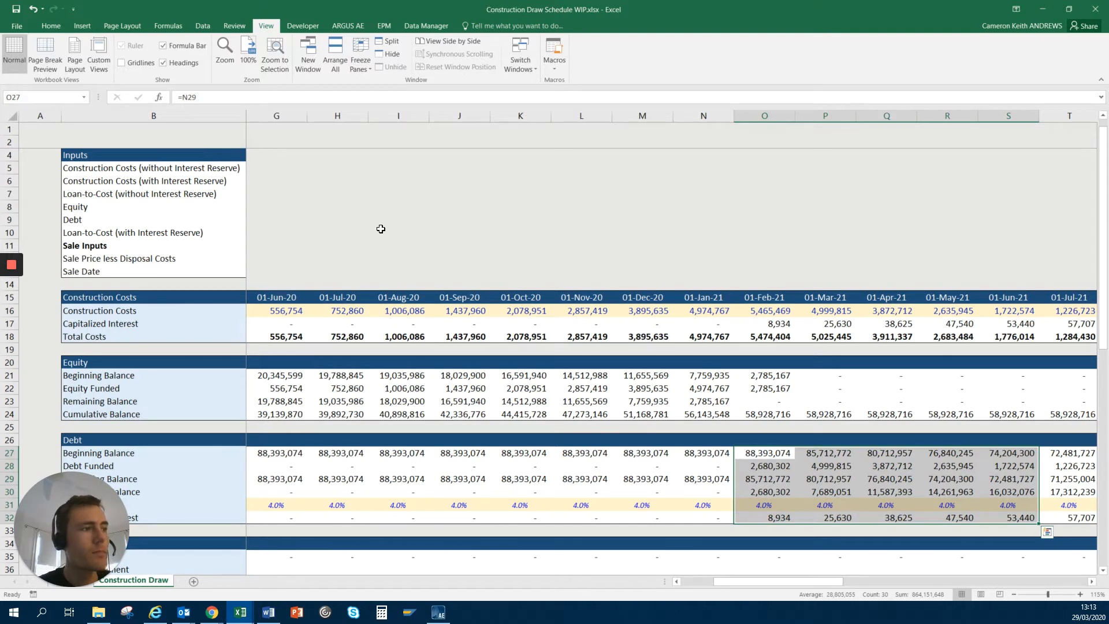
Check the debt Beginning Balance formula in L27, the Remaining Balance formula in L29 and the interest rate in N31.
key(Left)
key(Left)
key(Left)
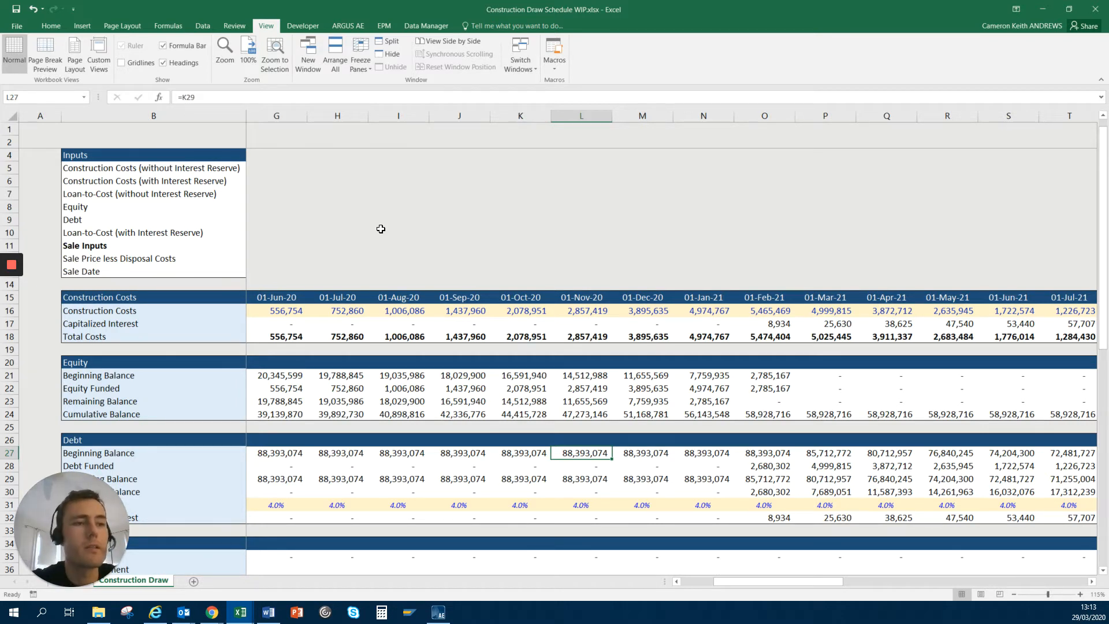
key(Down)
key(Down)
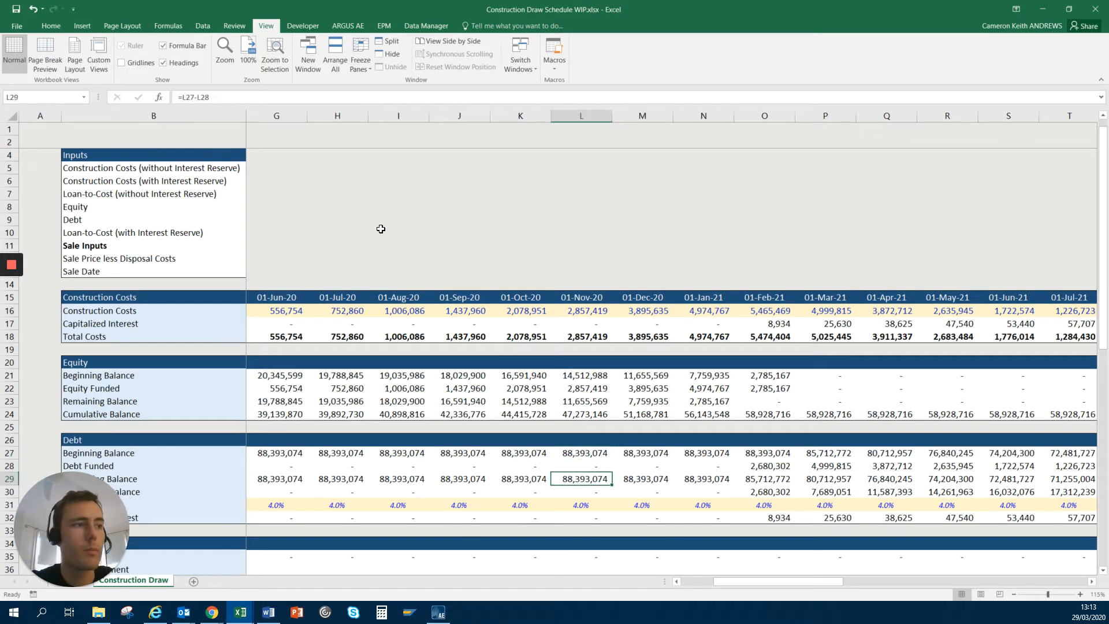
key(Right)
key(Down)
key(Right)
key(Down)
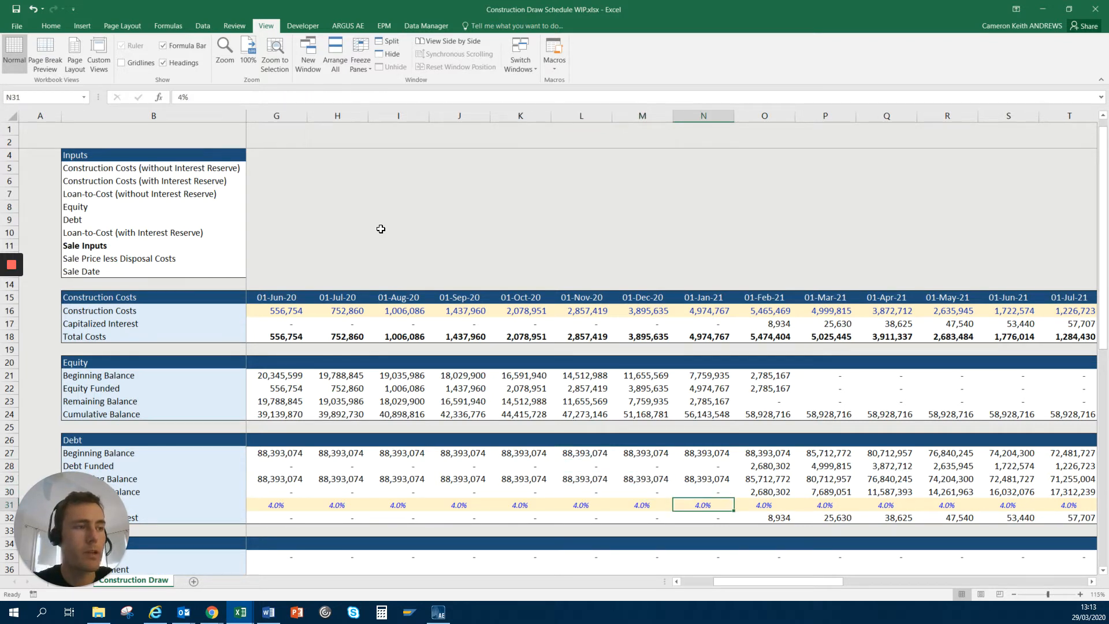
Highlight the monthly interest rates in row 31 from January 2021 back to May 2020.
key(shift+Left)
key(shift+Left)
key(shift+Left)
key(shift+Left)
key(shift+Left)
key(shift+Left)
key(shift+Left)
key(shift+Left)
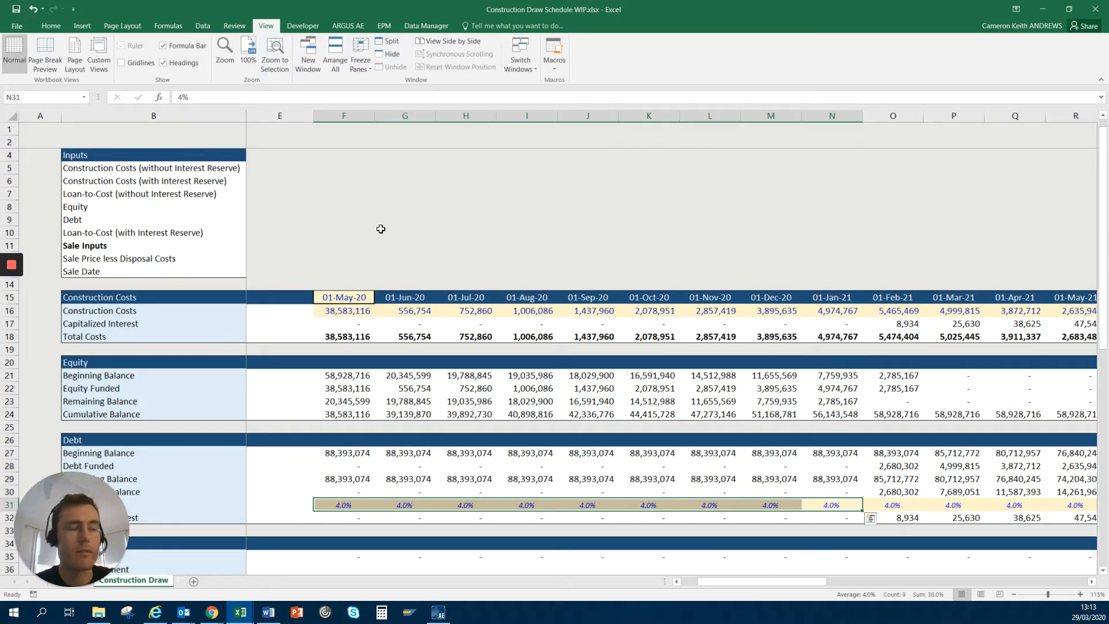
scroll(466, 394, down, 2)
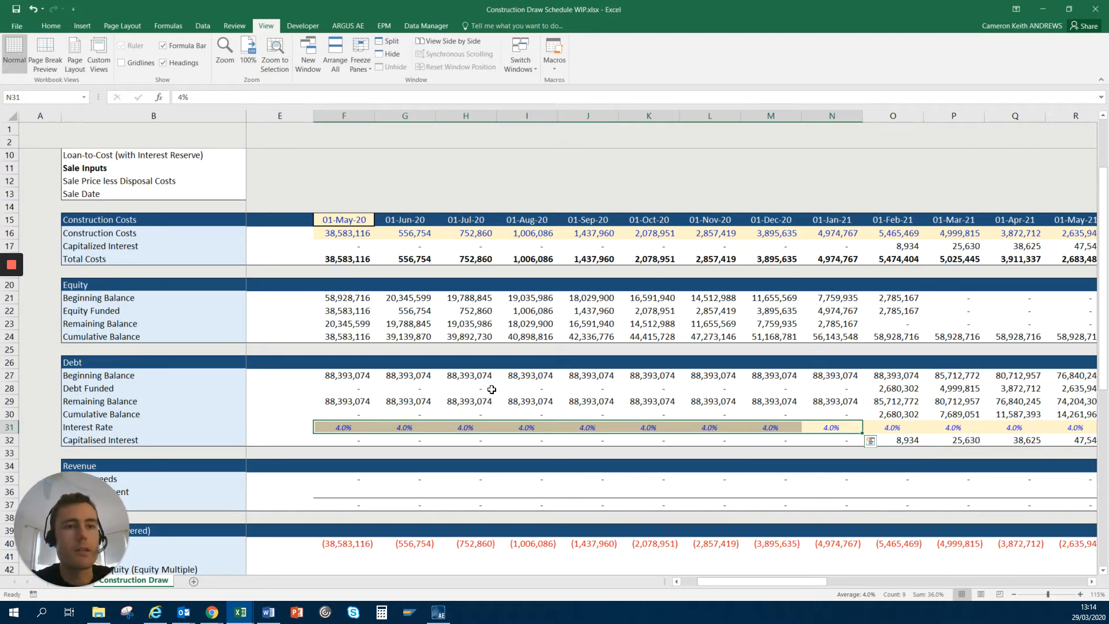
Check the debt Cumulative Balance formula in N30 and the Beginning Balance formula in F27.
key(Up)
key(Up)
key(Up)
key(Up)
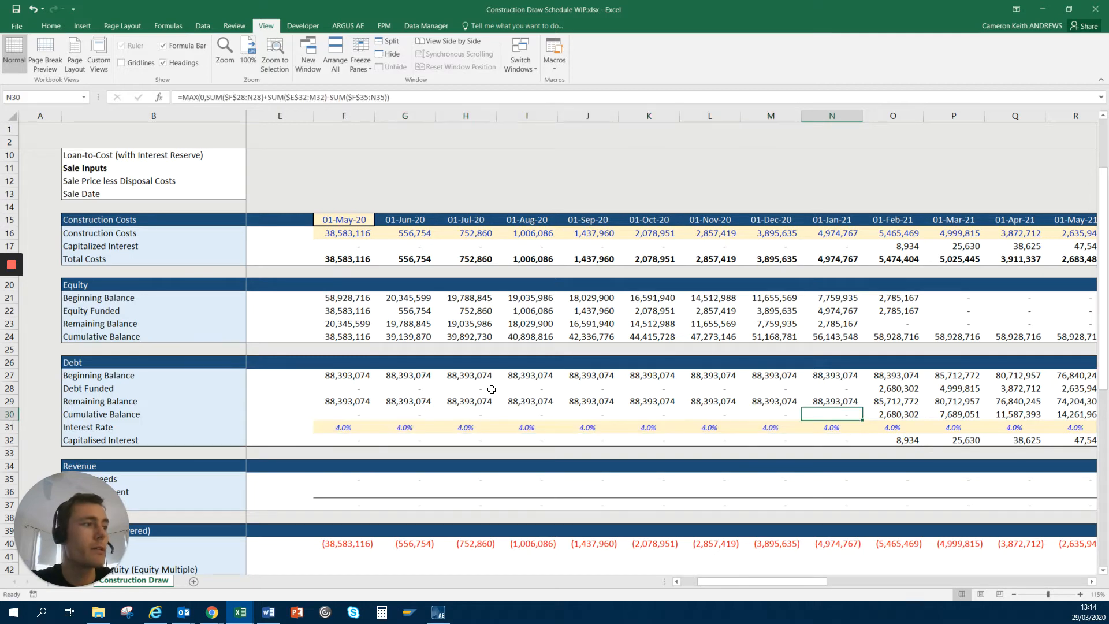
key(Left)
key(Left)
key(Left)
key(Left)
key(Left)
key(Left)
key(Left)
key(Left)
key(Left)
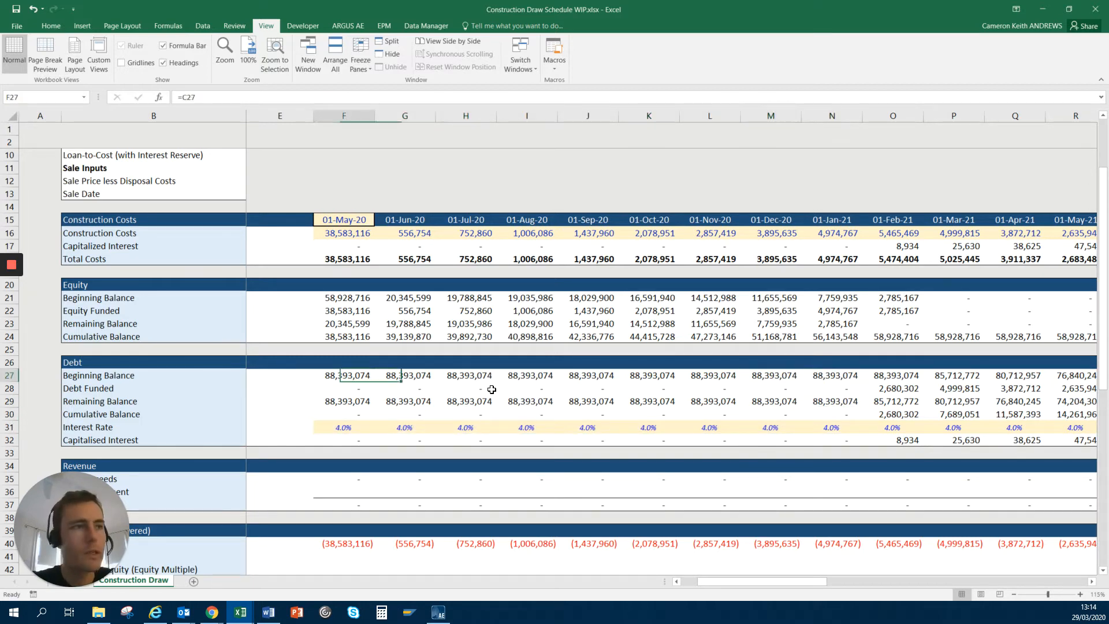
Review the May 2020 equity figures in column F, check the Remaining Balance formula in F23 and highlight its row.
scroll(491, 390, left, 2)
key(Up)
key(Up)
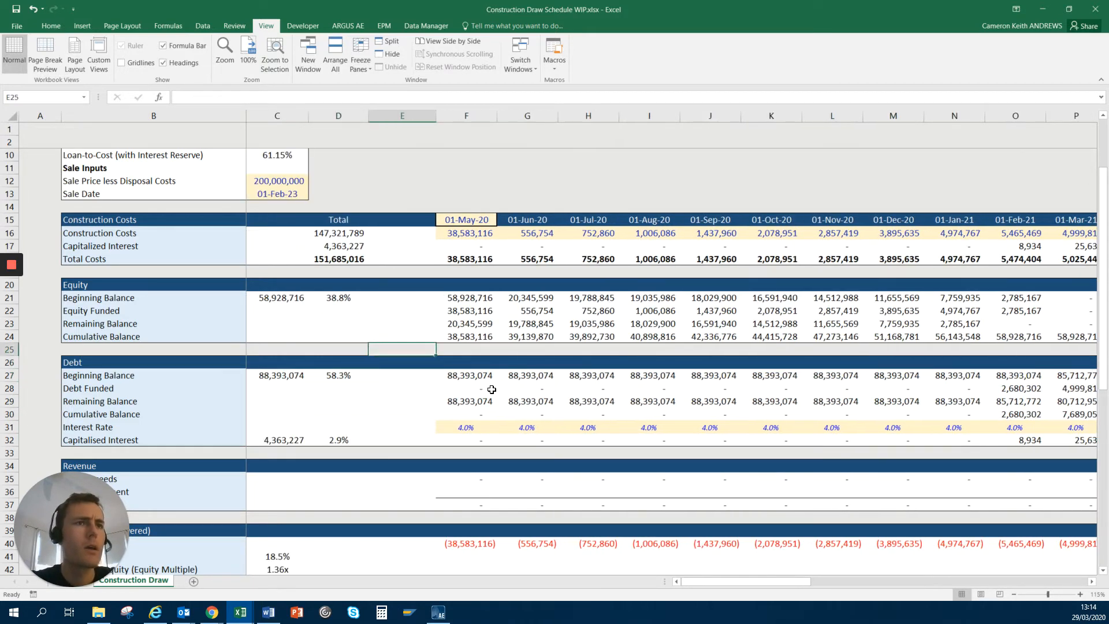
key(Right)
key(Up)
key(Up)
key(Up)
key(Up)
key(Down)
key(Down)
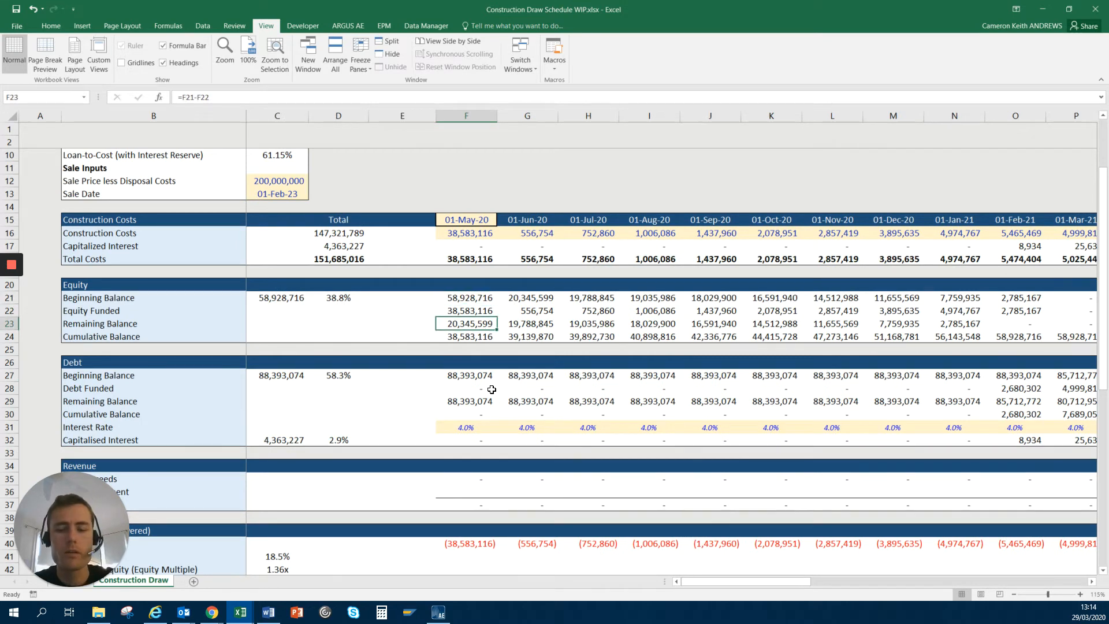
key(shift+space)
Highlight the debt Beginning Balance row 27 and compare the formulas in F27 and Debt Funded cell F28.
key(Down)
key(Down)
key(Down)
key(Down)
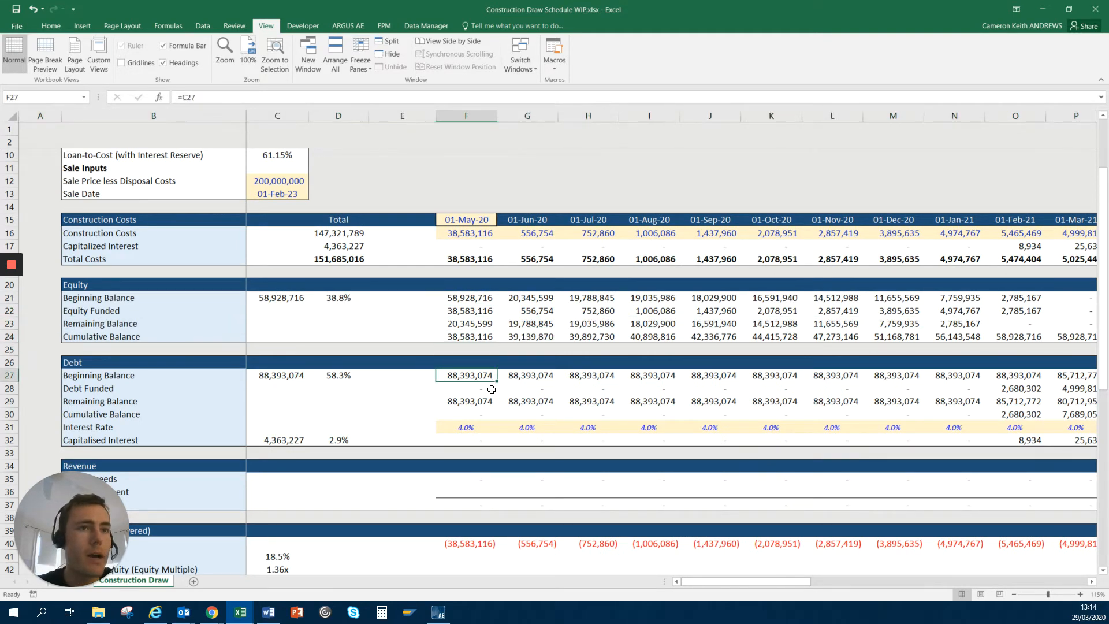
key(shift+space)
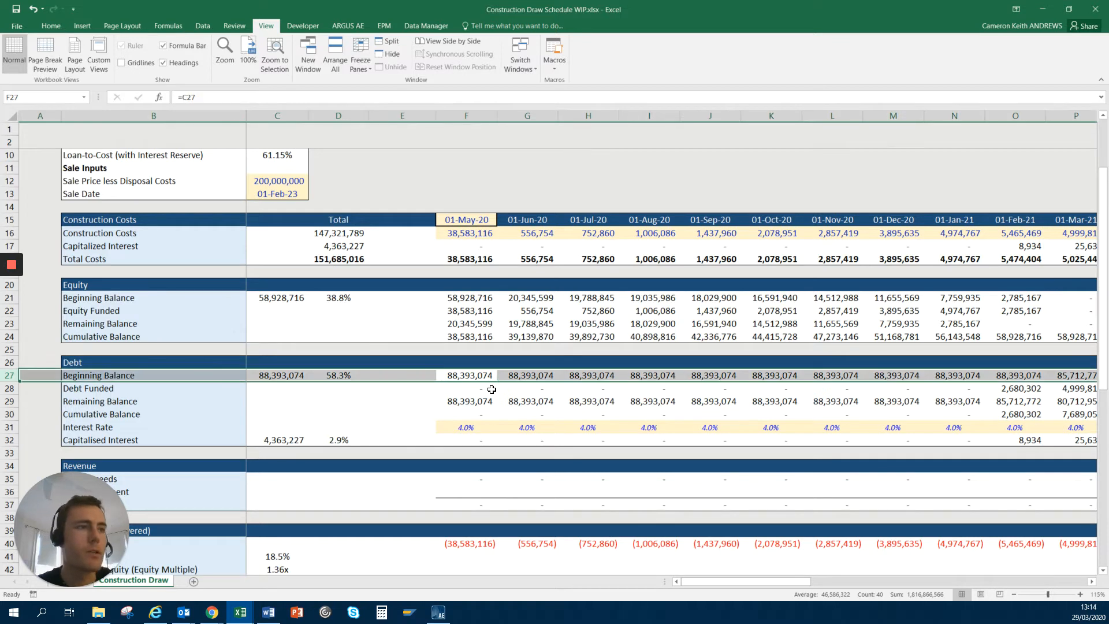
key(Down)
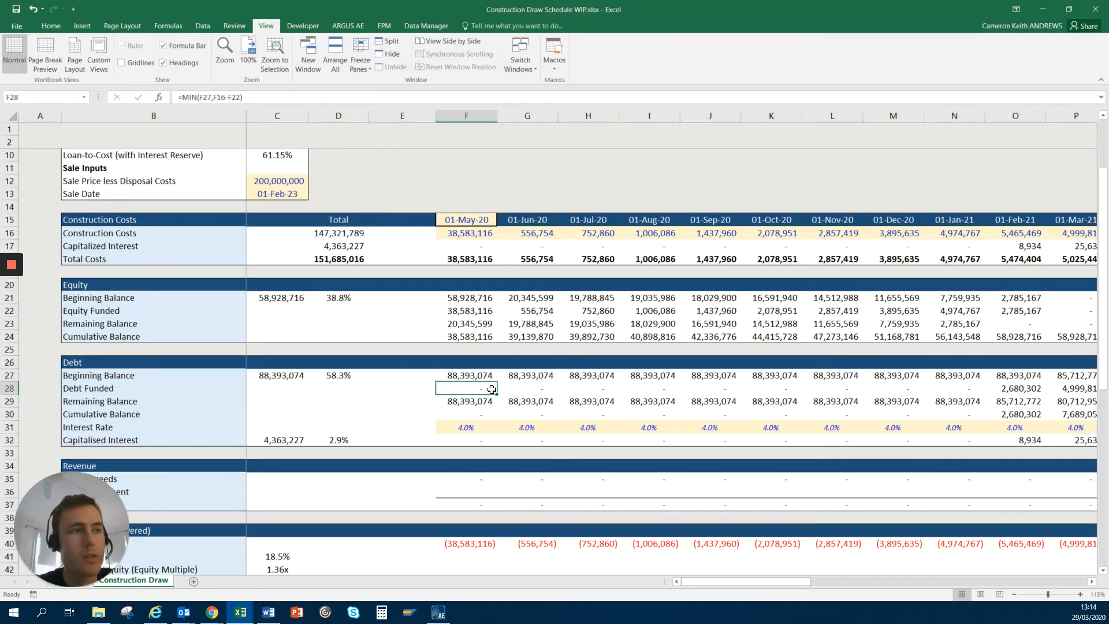
key(Up)
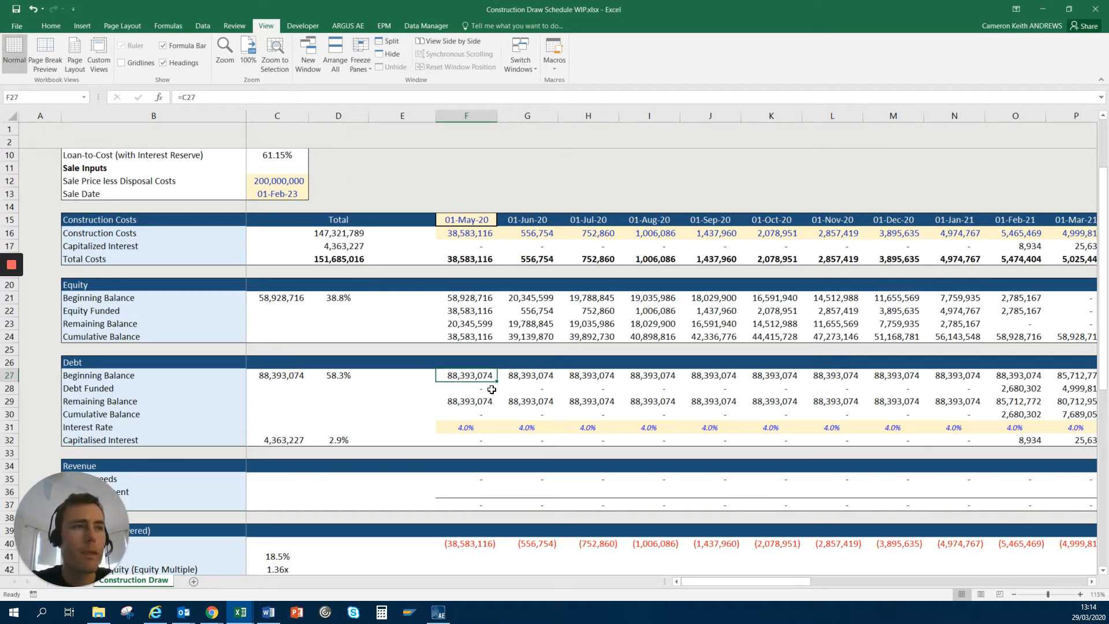
key(Down)
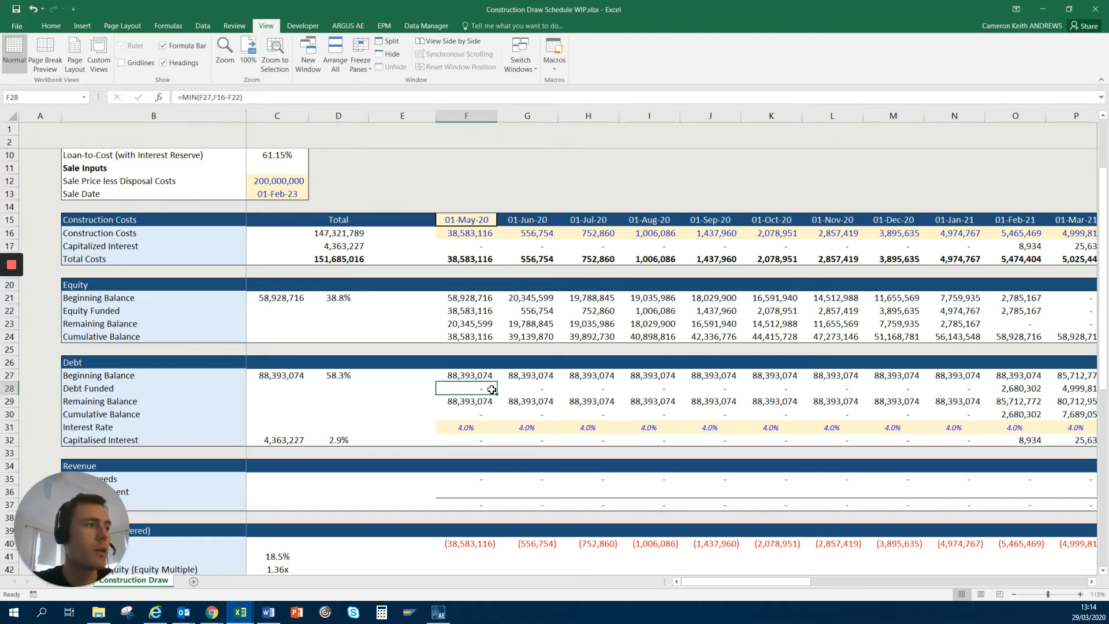
Examine the February 2021 formulas for Debt Funded, Remaining Balance and Cumulative Balance in O28 to O30.
key(Right)
key(Right)
key(Right)
key(Right)
key(Right)
key(Right)
key(Right)
key(Right)
key(Right)
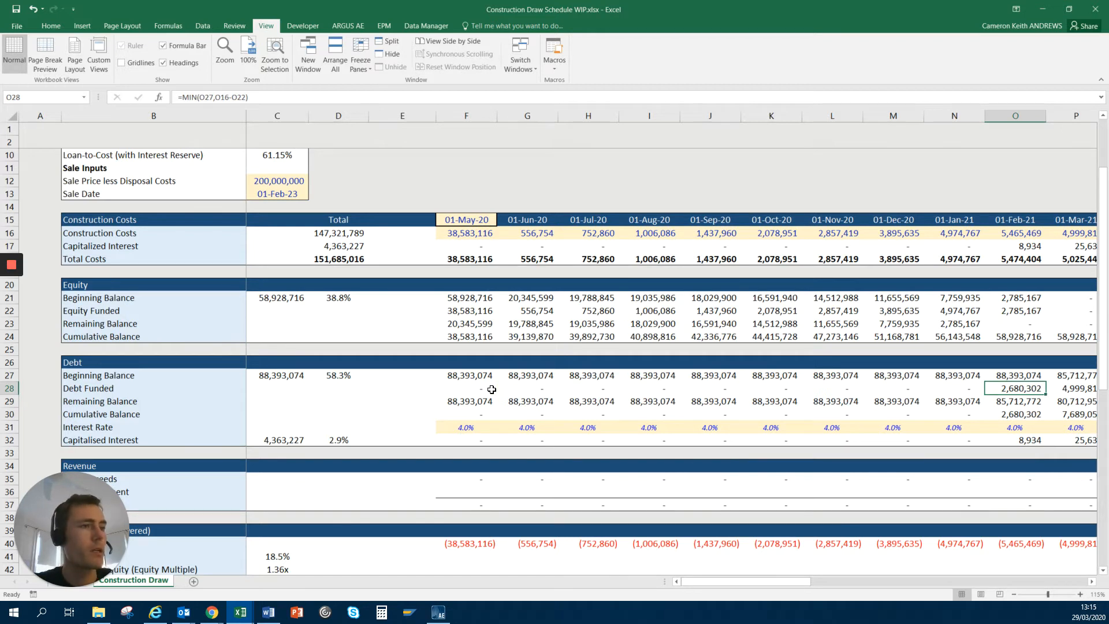
key(Down)
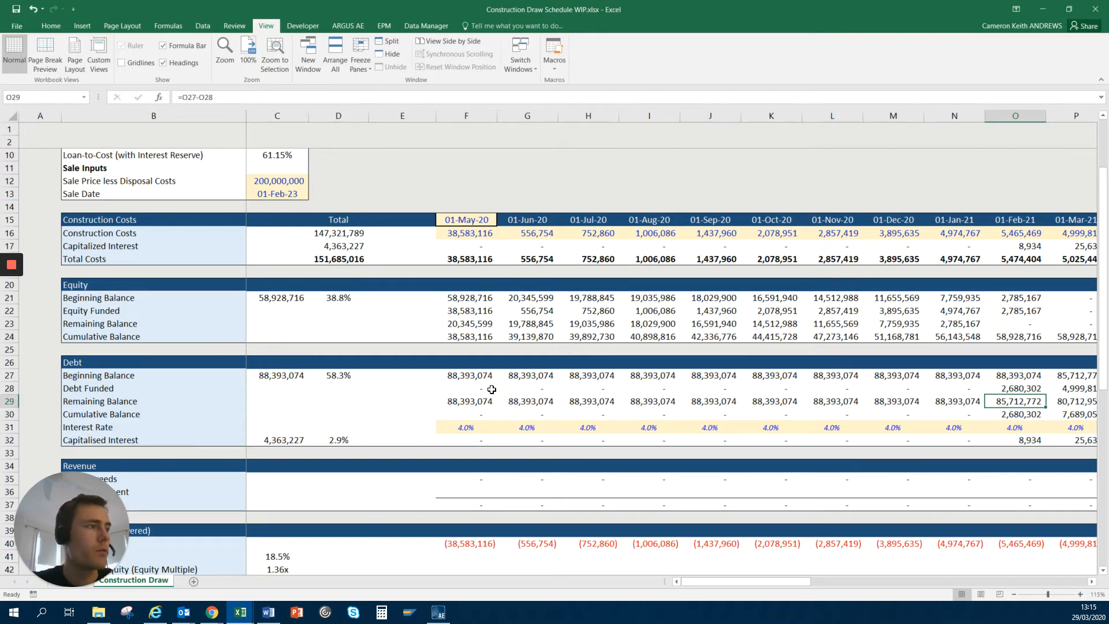
key(Down)
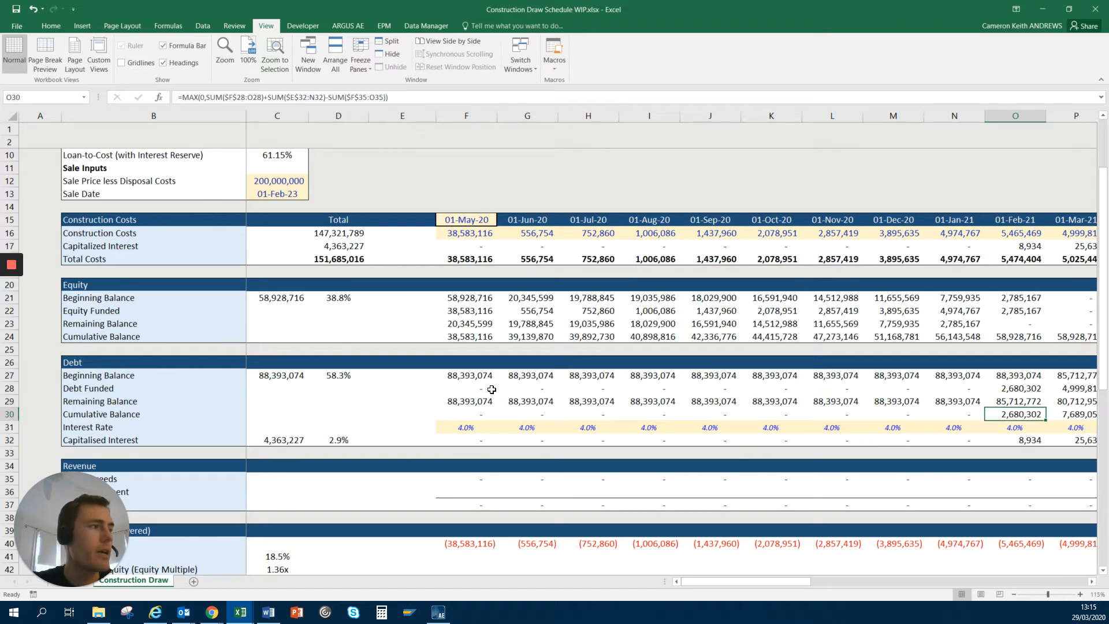
Compare the debt Cumulative Balance formula in Q30 with the February 2021 one in O30.
key(Right)
key(Right)
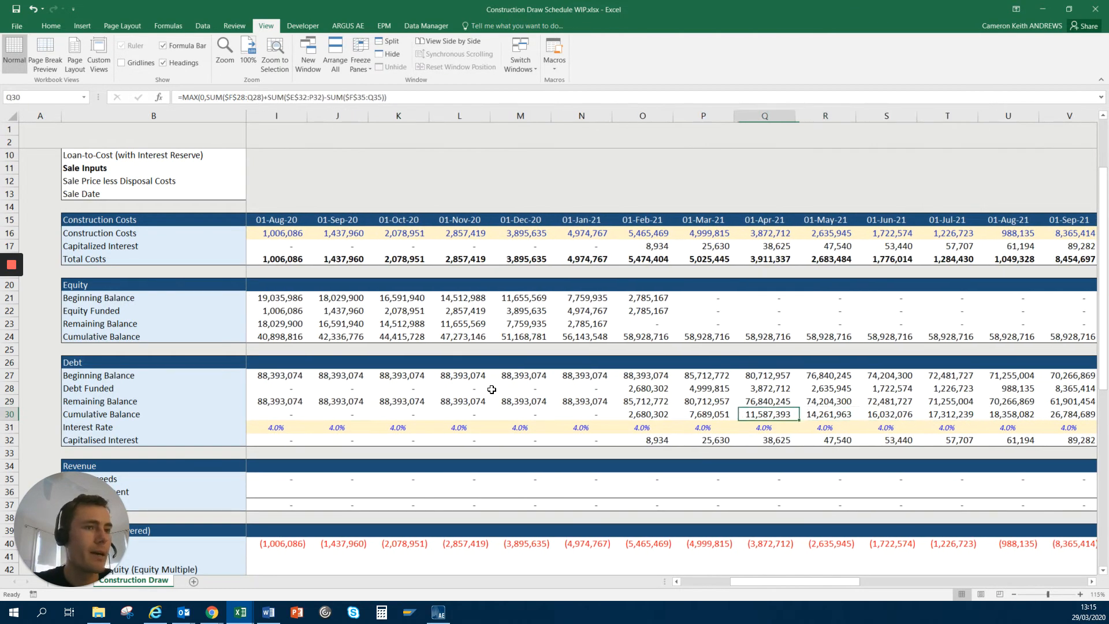
key(Left)
key(Left)
key(Left)
key(Right)
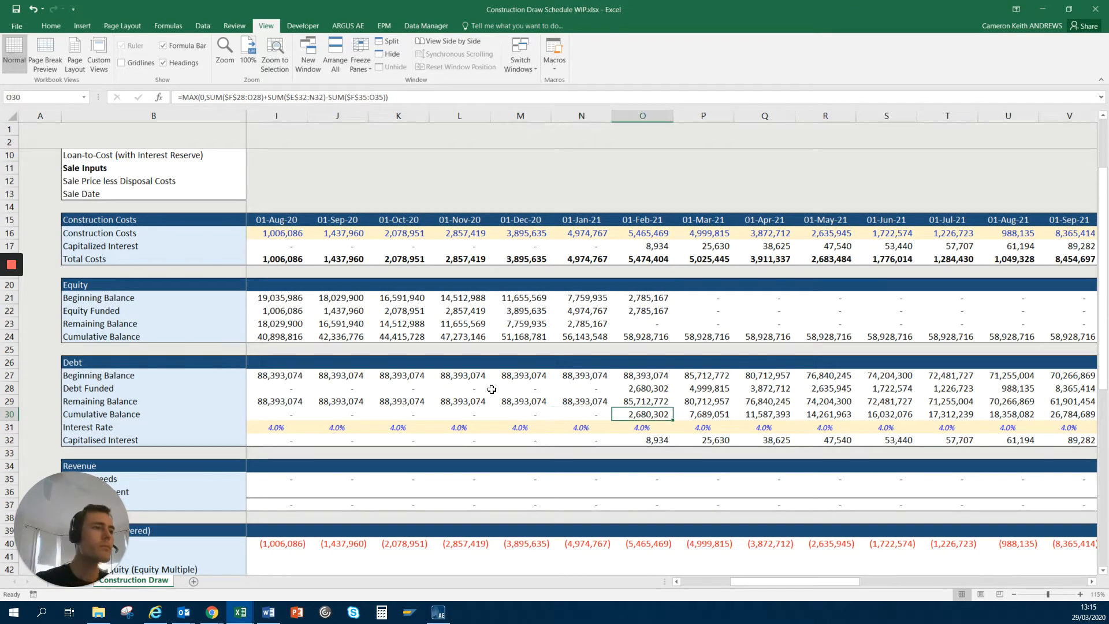
Check the Capitalised Interest formula in O32, highlight row 32 and return to the Remaining Balance in O29.
key(Down)
key(Down)
key(shift+space)
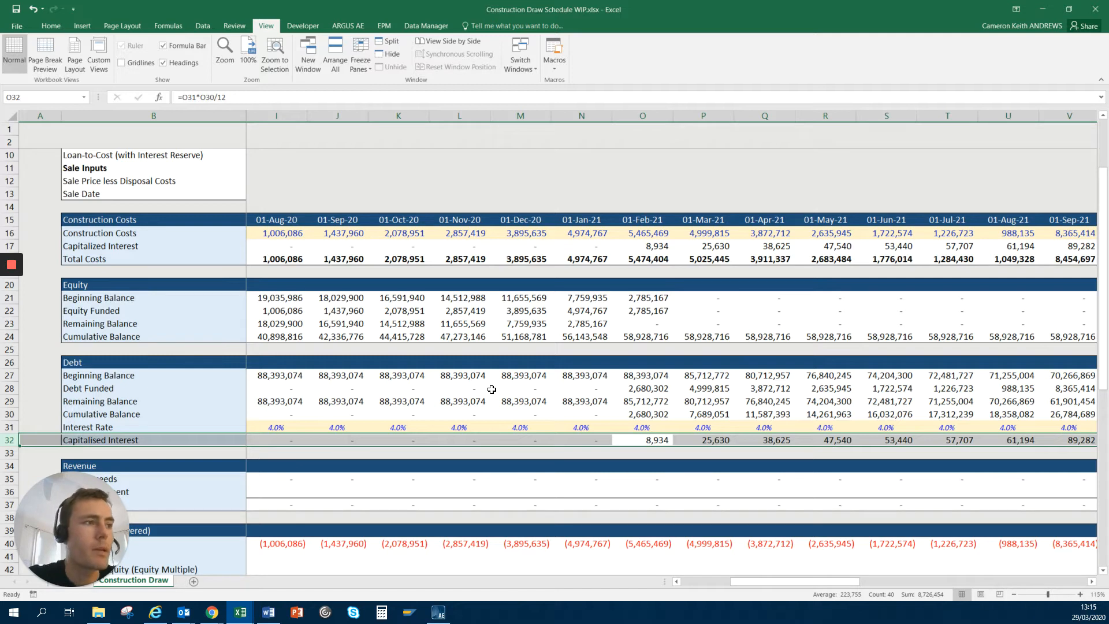
key(Up)
key(Up)
key(Up)
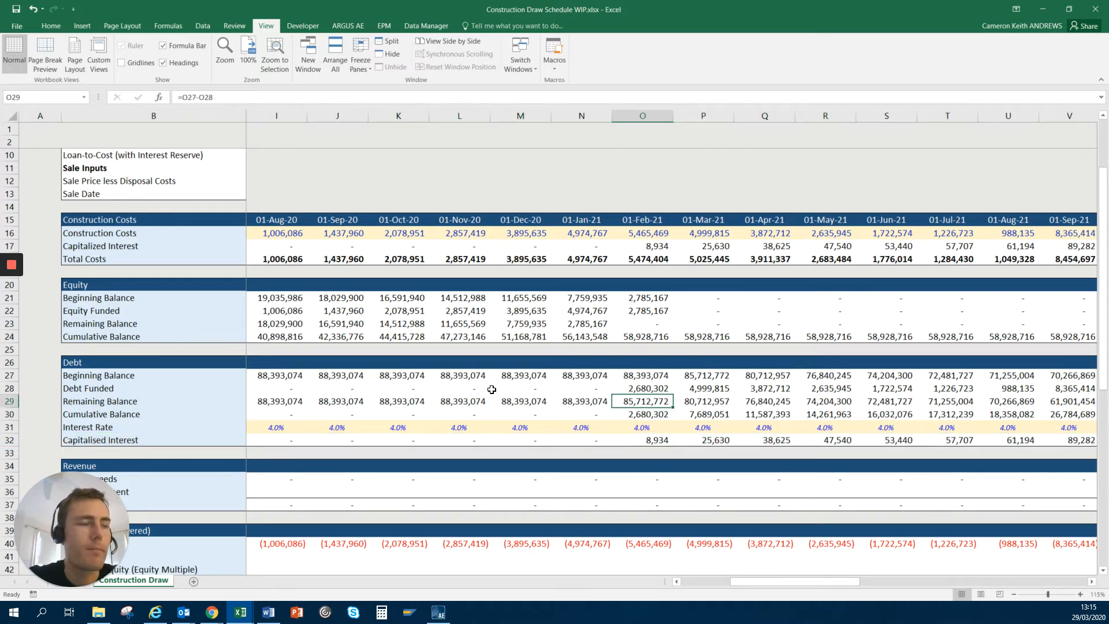
Trace the interest calculation from the Cumulative Balance in O30 and Q30 through the row 31 rates to Capitalised Interest in R32.
key(Down)
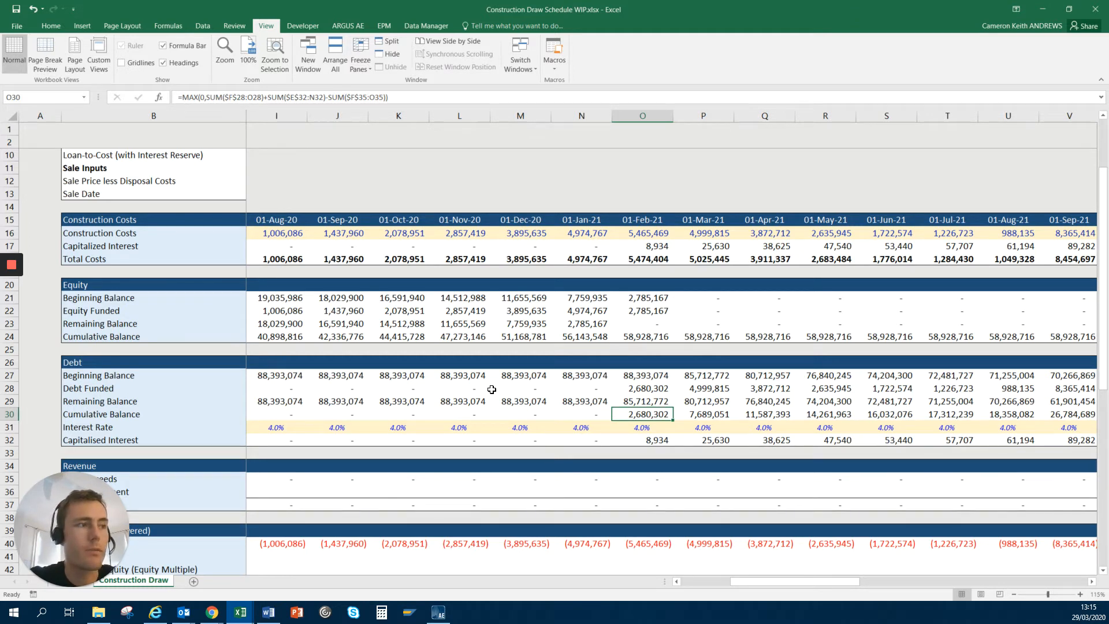
key(Down)
key(Down)
key(Up)
key(Right)
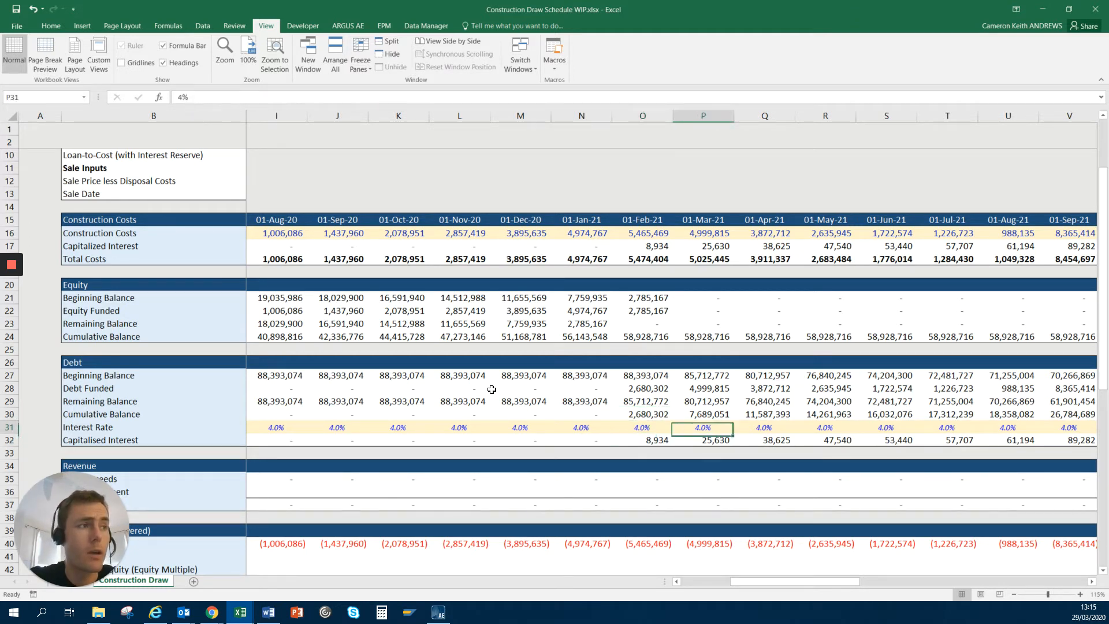
key(Right)
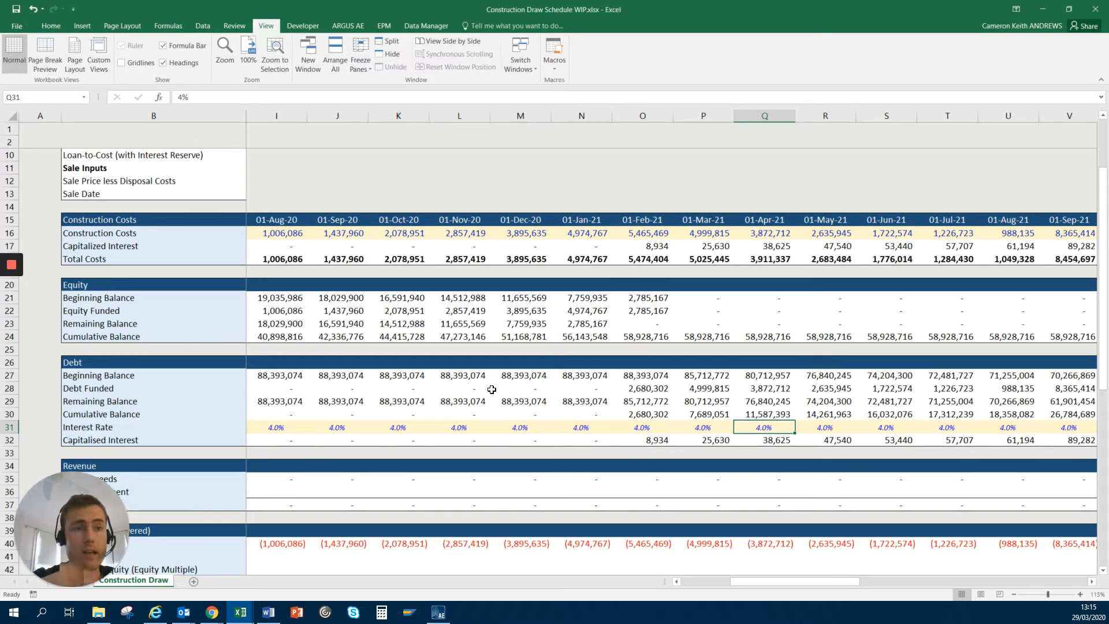
key(Up)
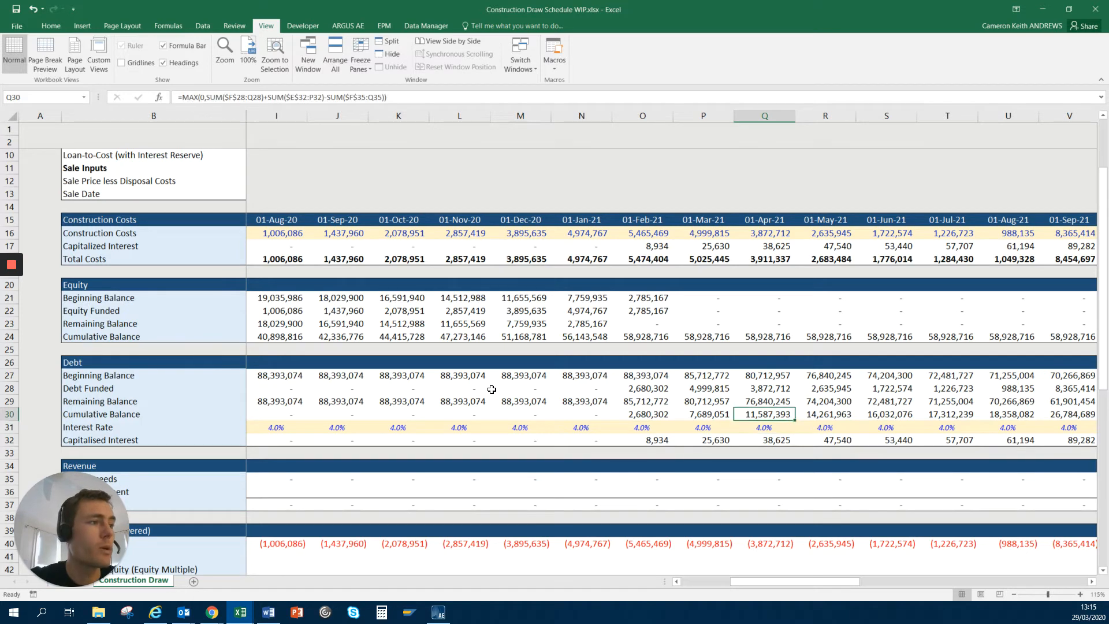
key(Right)
key(Right)
key(Down)
key(Down)
Look over the summary columns from the Debt section down past Revenue and Cash Flow (Unlevered) to row 45.
key(Left)
key(Left)
key(Left)
key(Left)
key(Left)
key(Left)
key(Left)
key(Left)
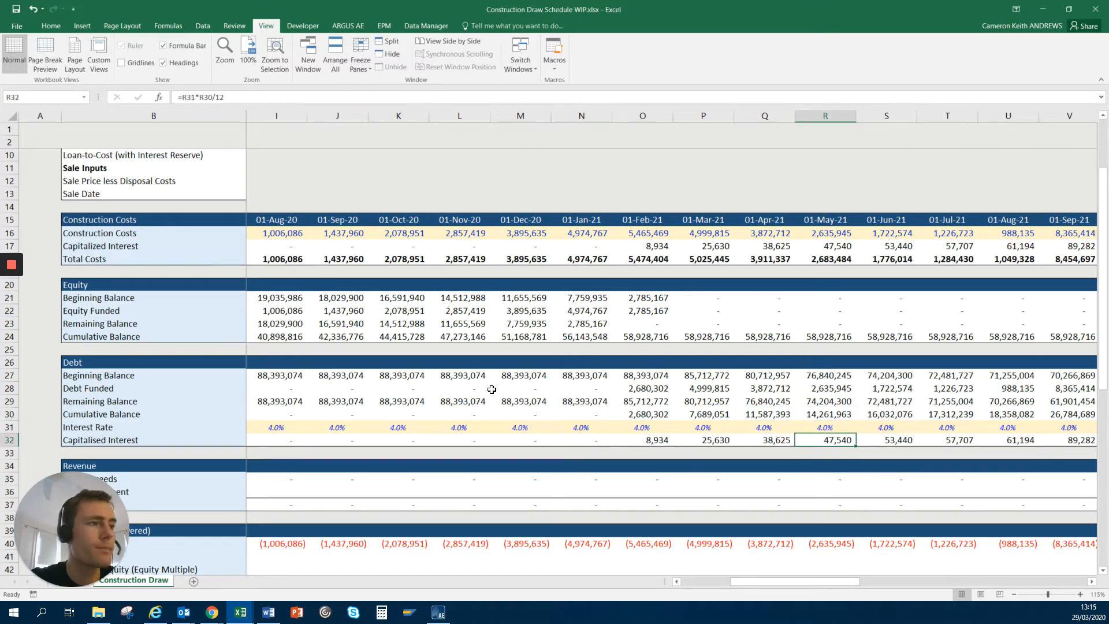
key(Left)
key(Left)
key(Left)
key(Left)
key(Left)
key(Left)
key(Left)
key(Left)
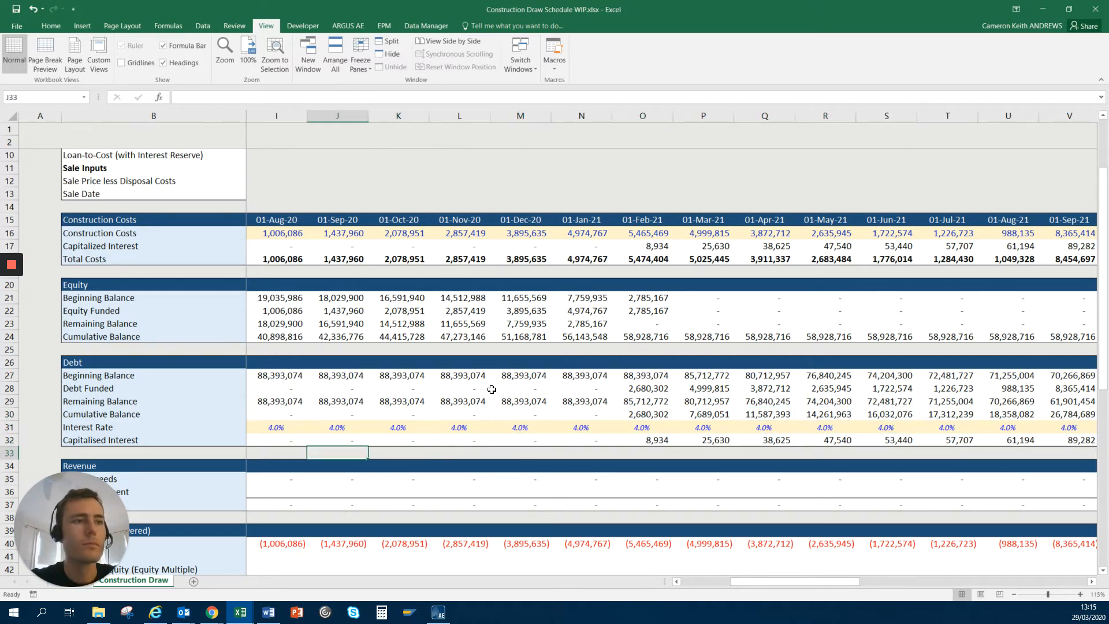
key(Down)
key(Down)
key(Down)
key(Down)
key(Down)
key(Down)
key(Down)
key(Down)
key(Down)
key(Down)
key(Down)
key(Down)
key(Down)
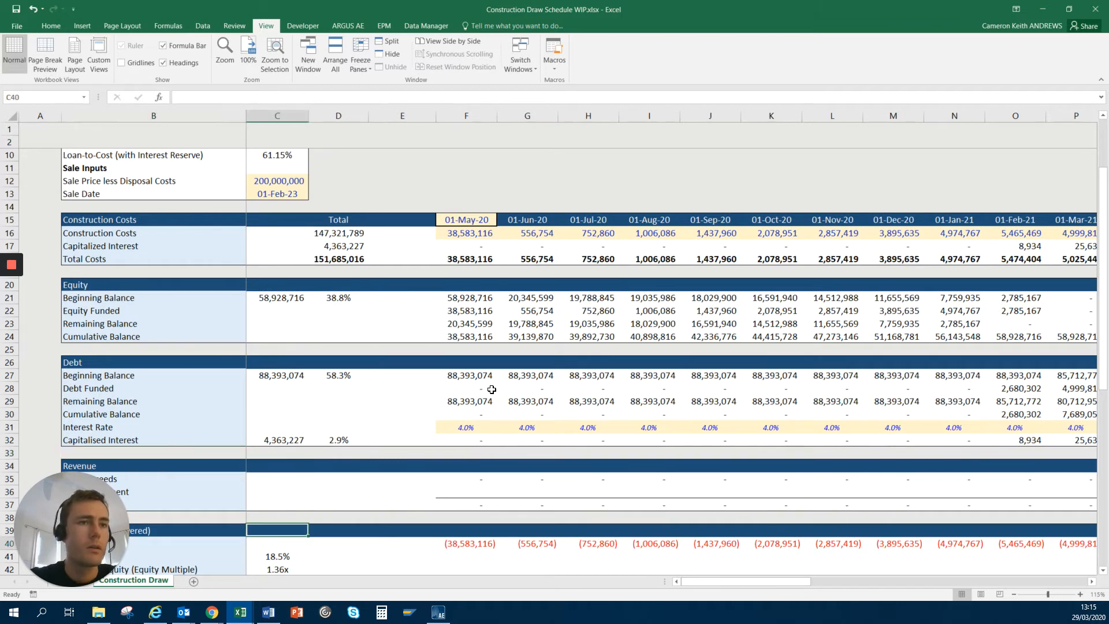
key(Right)
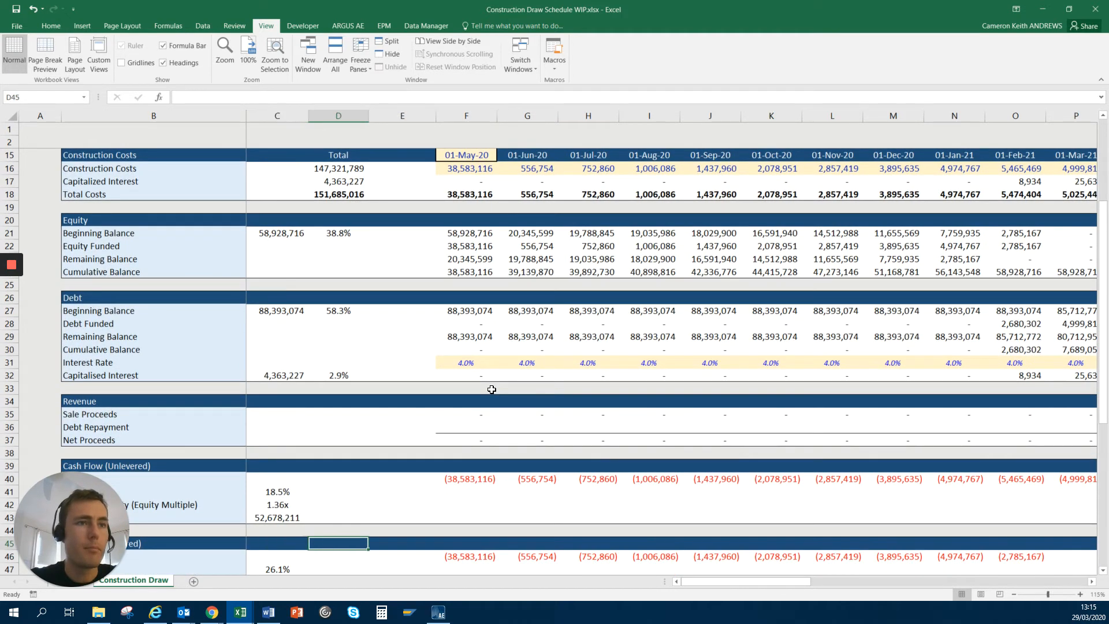
Check the Sale Proceeds formula in F35 and its February 2023 counterpart in AM35.
key(Up)
key(Up)
key(Up)
key(Up)
key(Up)
key(Up)
key(Up)
key(Up)
key(Up)
key(Up)
key(Up)
key(Right)
key(Down)
key(Right)
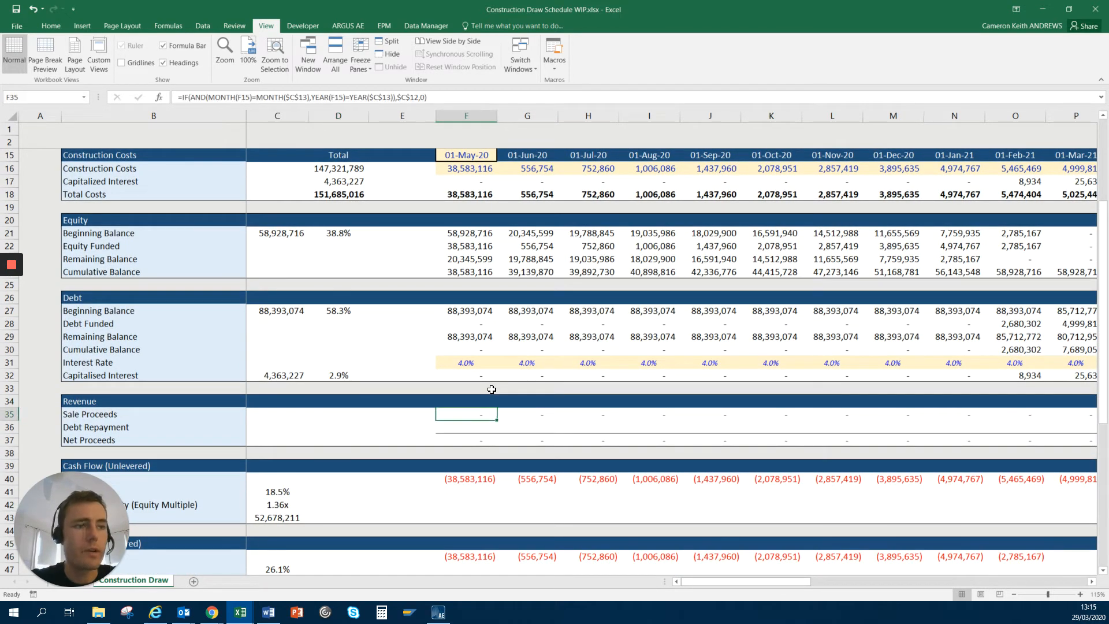
key(ctrl+Right)
key(Left)
key(Left)
key(Left)
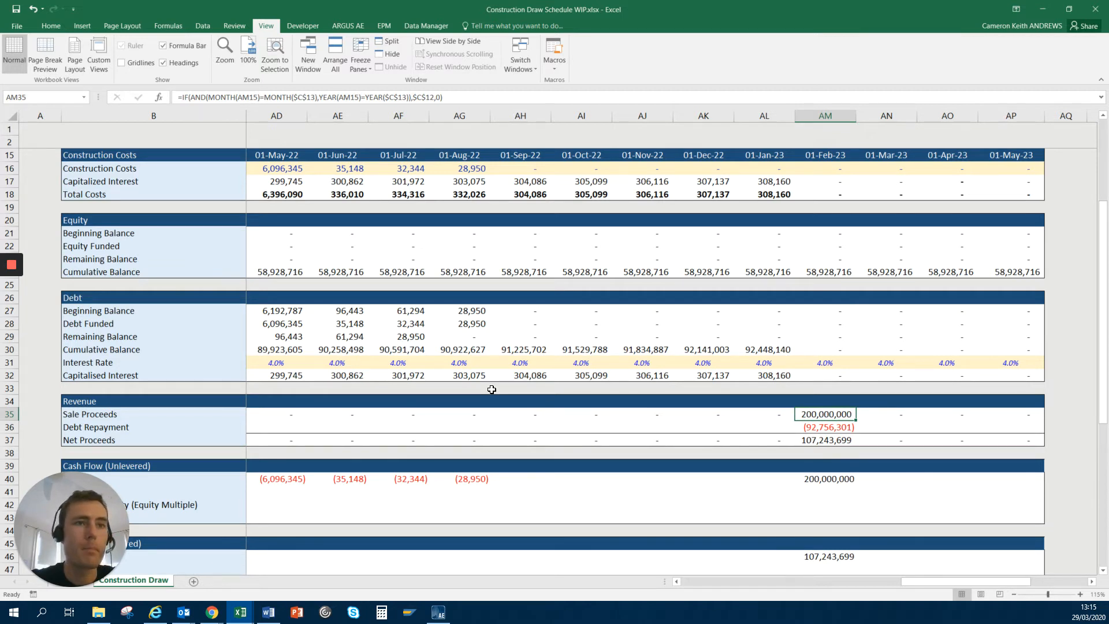
Inspect the Debt Repayment formula for February 2023 in AM36 and move on to Net Proceeds in AM37.
key(Down)
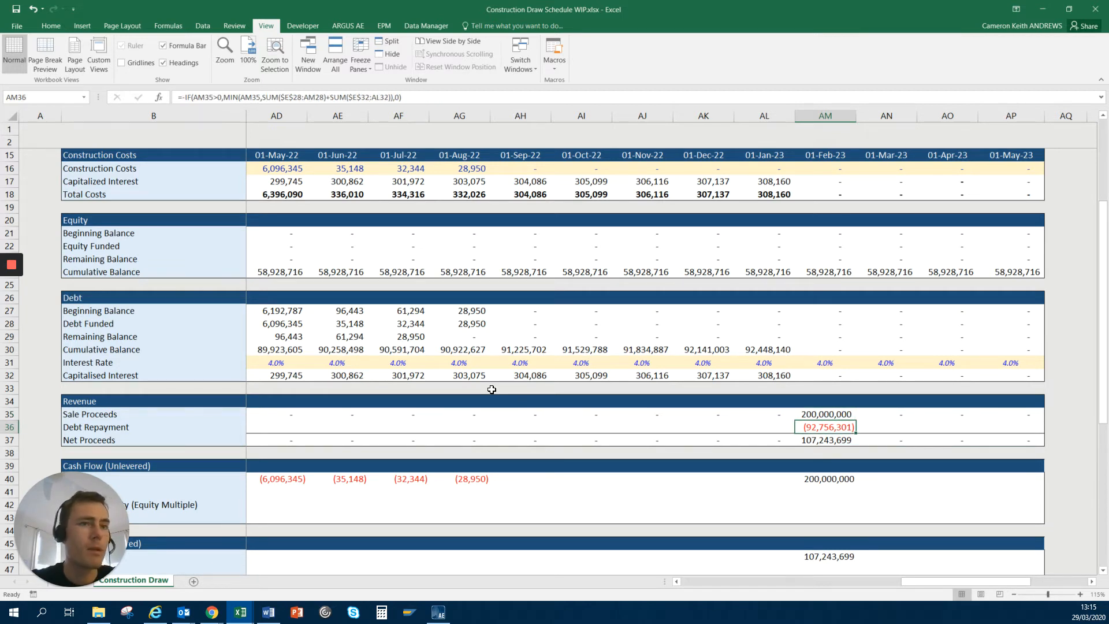
key(F2)
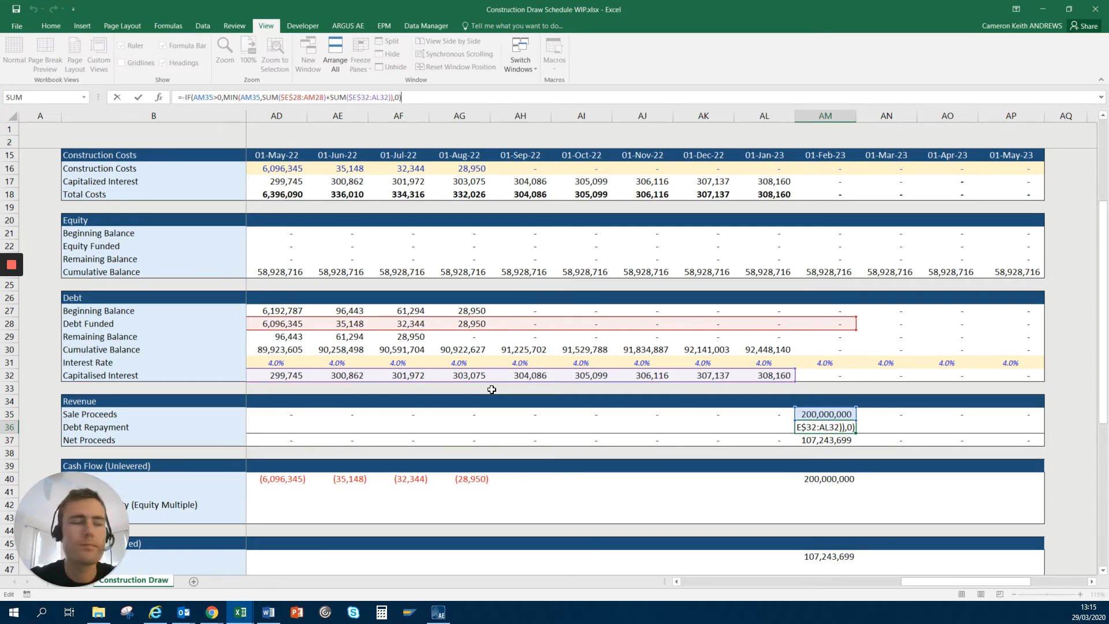
key(Return)
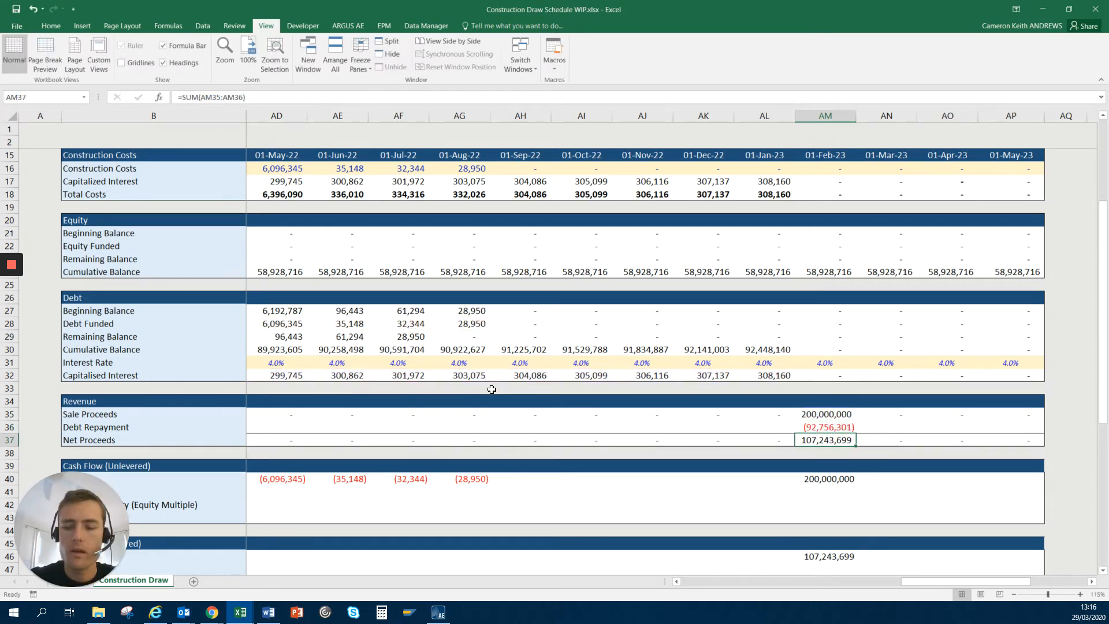
Look over the Cash Flow (Unlevered) and Cash Flow (Levered) return metrics from row 40 down to Profit in row 49.
key(ctrl+Left)
key(Down)
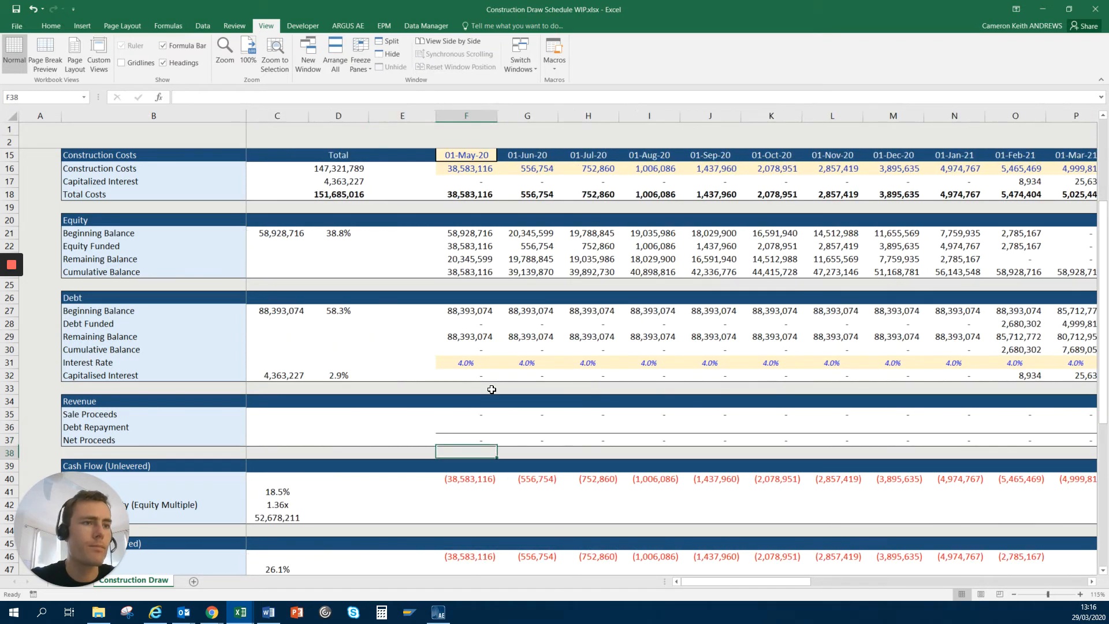
key(Left)
key(Left)
key(Down)
key(Down)
key(Left)
key(Left)
key(Down)
key(Down)
key(Down)
key(Down)
key(Down)
key(Down)
key(Down)
key(Down)
key(Down)
key(Down)
key(Down)
key(Down)
key(Down)
key(Down)
key(Down)
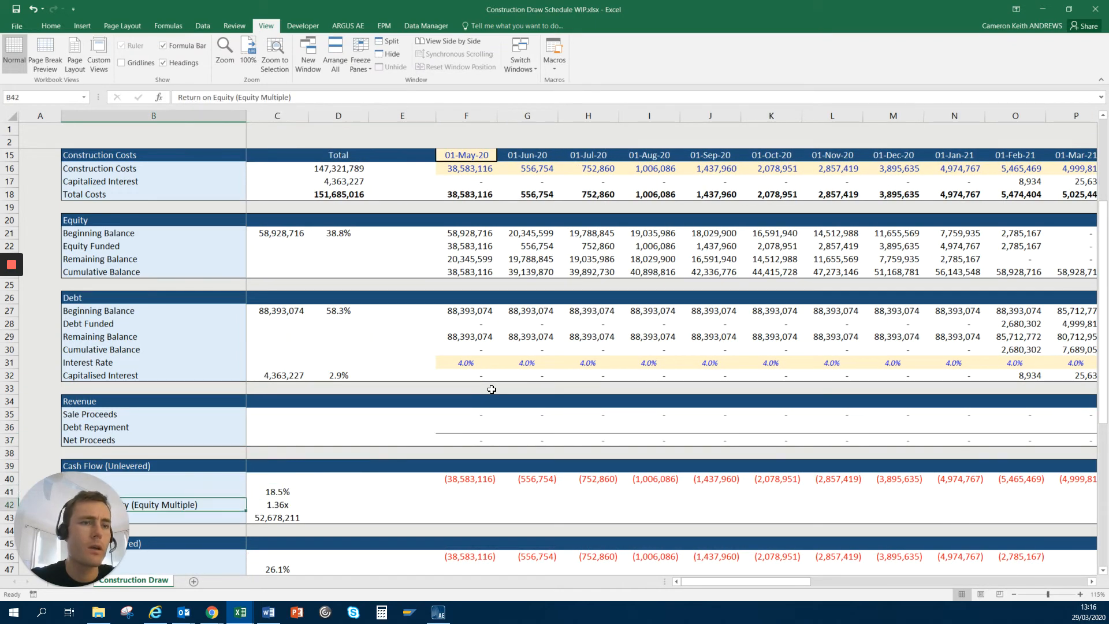
key(Down)
key(Up)
key(Up)
key(Up)
key(Up)
key(Up)
key(Up)
key(Up)
key(Up)
key(Up)
key(Up)
key(Up)
key(Up)
key(Up)
key(Up)
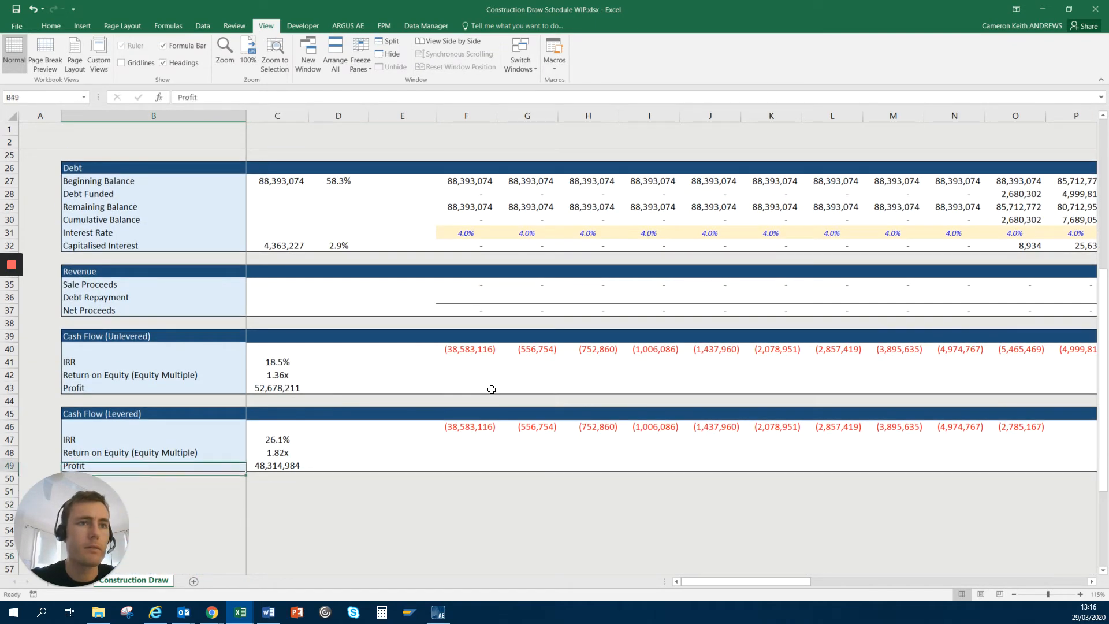
Check the unlevered IRR, Return on Equity and Profit formulas in C41:C43.
key(Right)
key(Up)
key(Up)
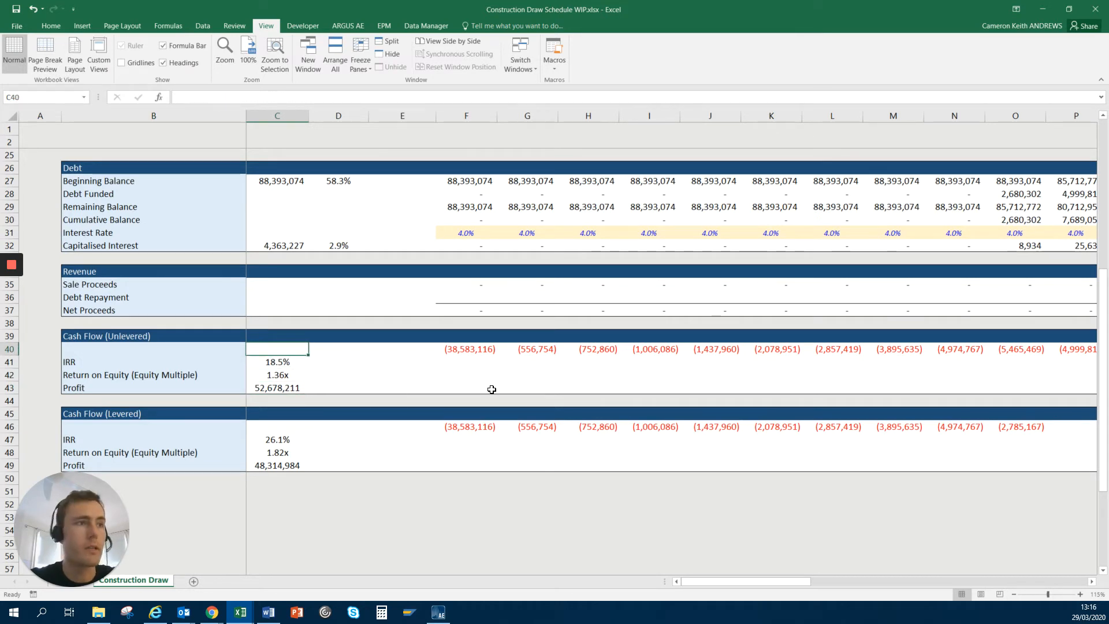
key(Down)
key(Down)
key(Down)
key(Up)
key(Up)
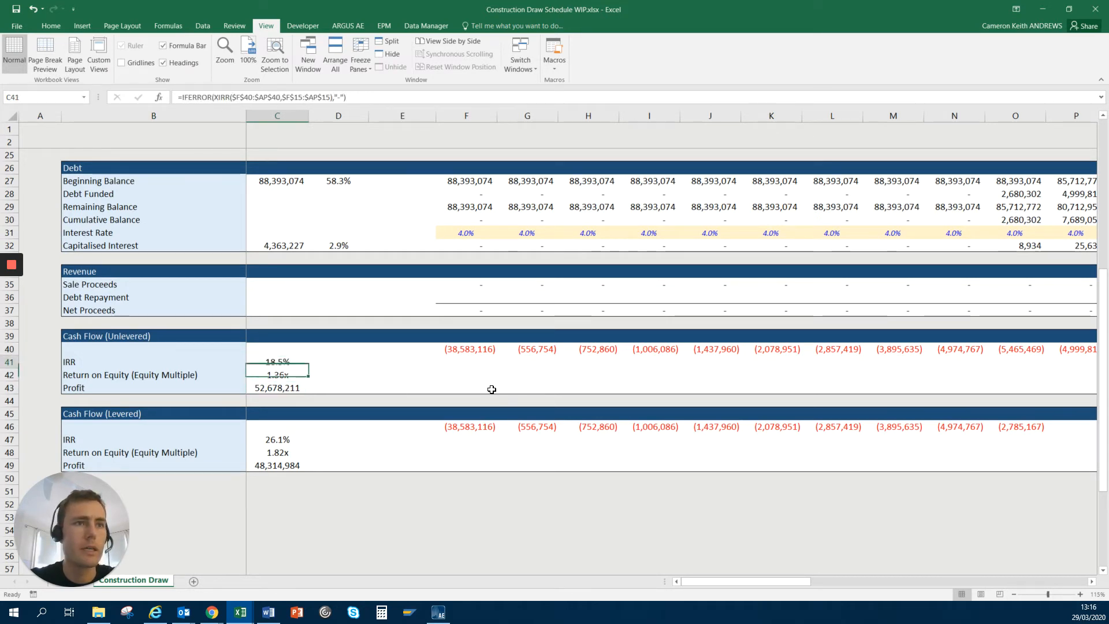
key(Down)
key(Down)
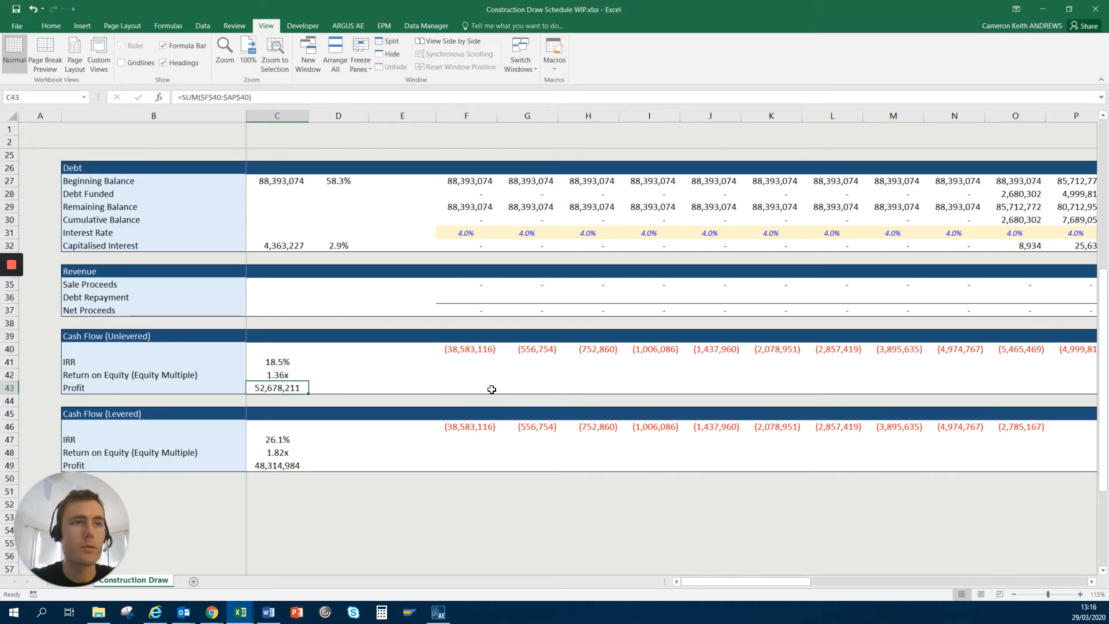
Look back up column C from the unlevered Profit to the Loan-to-Cost (without Interest Reserve) input in C7.
key(Up)
key(Up)
key(Up)
key(Up)
key(Up)
key(Up)
key(Up)
key(Up)
key(Up)
key(Up)
key(Up)
key(Up)
key(Up)
key(Up)
key(Up)
key(Up)
key(Up)
key(Up)
key(Up)
key(Up)
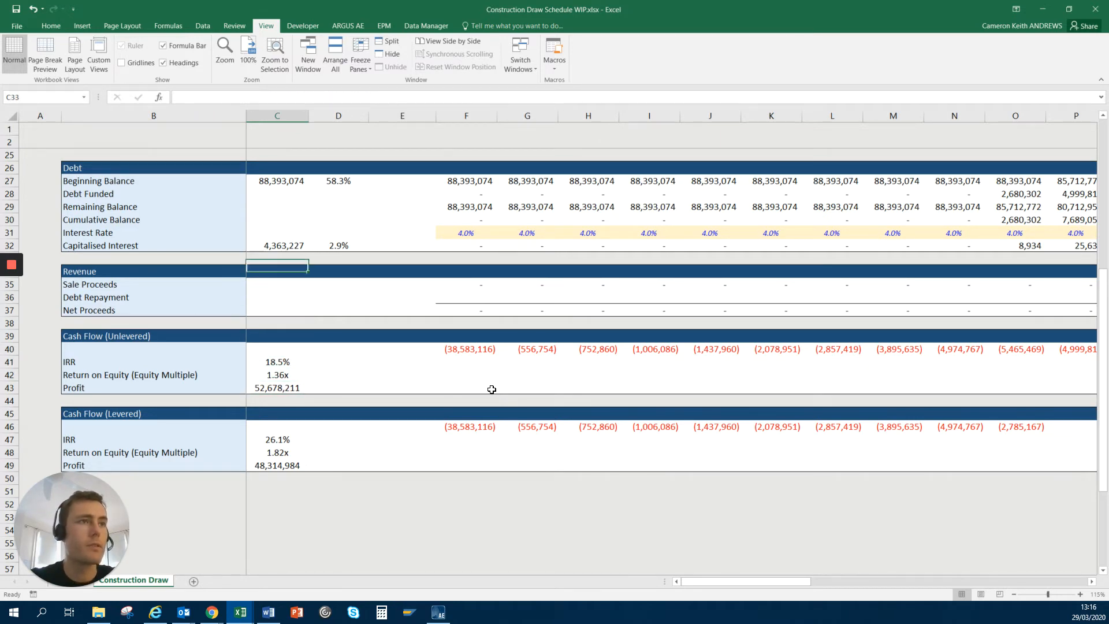
key(Up)
key(Up)
key(Up)
key(Up)
key(Up)
key(Up)
key(Up)
key(Up)
key(Up)
key(Up)
key(Up)
key(Up)
key(Up)
key(Up)
key(Up)
key(Up)
key(Up)
key(Down)
key(Down)
key(Down)
key(Down)
key(Down)
key(Down)
key(Down)
key(Down)
key(Down)
key(Down)
key(Down)
key(Down)
key(Down)
key(Down)
key(Down)
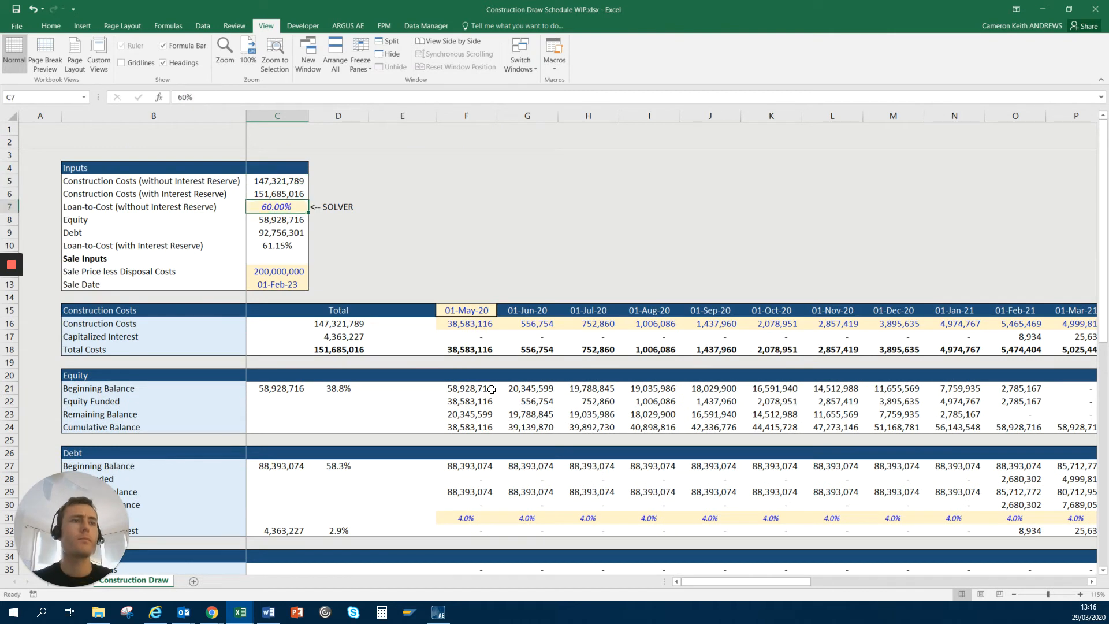
Look over column D down to the Equity section and return to the Loan-to-Cost input in C7.
key(Right)
key(Down)
key(Down)
key(Down)
key(Down)
key(Down)
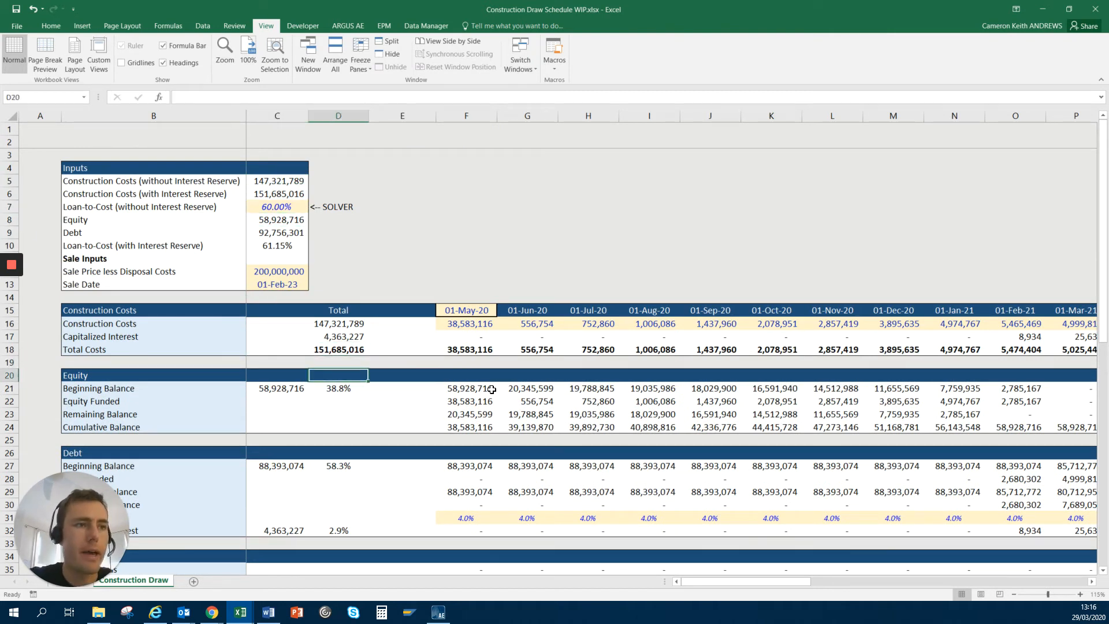
key(Up)
key(Up)
key(Up)
key(Up)
key(Up)
key(Up)
key(Up)
key(Up)
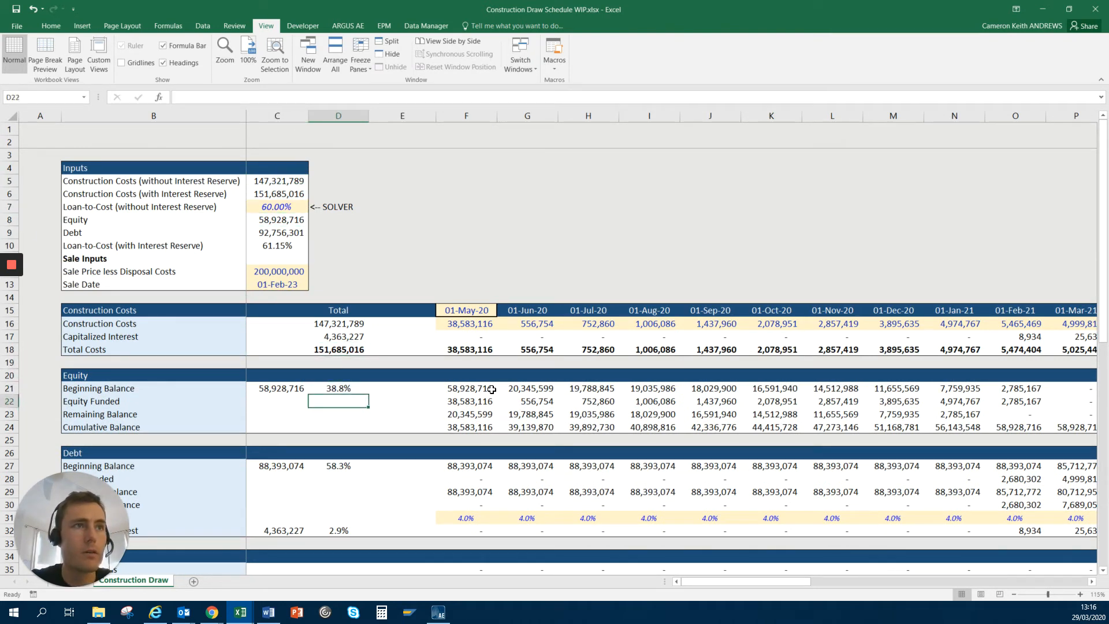
key(Left)
key(Up)
key(Up)
key(Up)
key(Up)
key(Up)
key(Up)
key(Up)
key(Up)
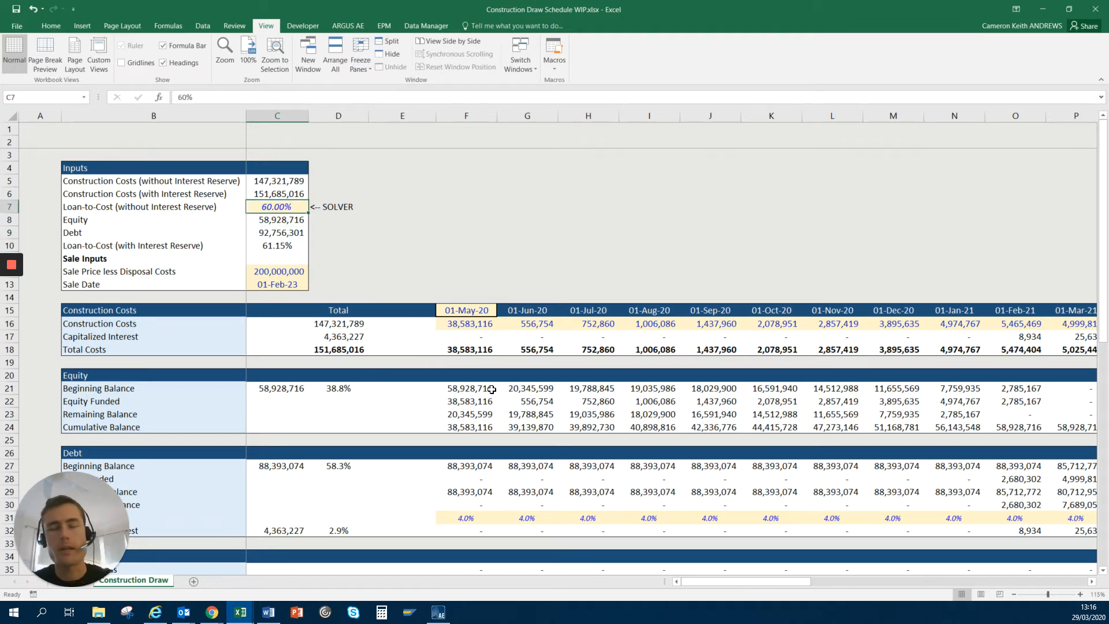
Check the Debt formula in C9 and trace the Loan-to-Cost (with Interest Reserve) formula in C10.
scroll(320, 240, up, 2)
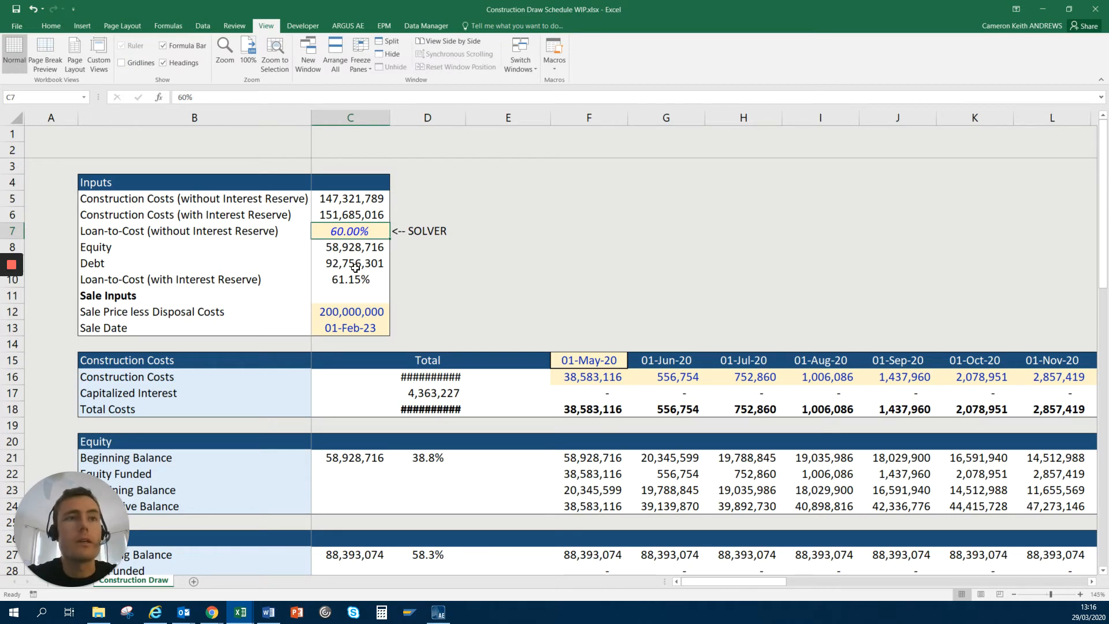
key(Down)
key(Down)
key(Down)
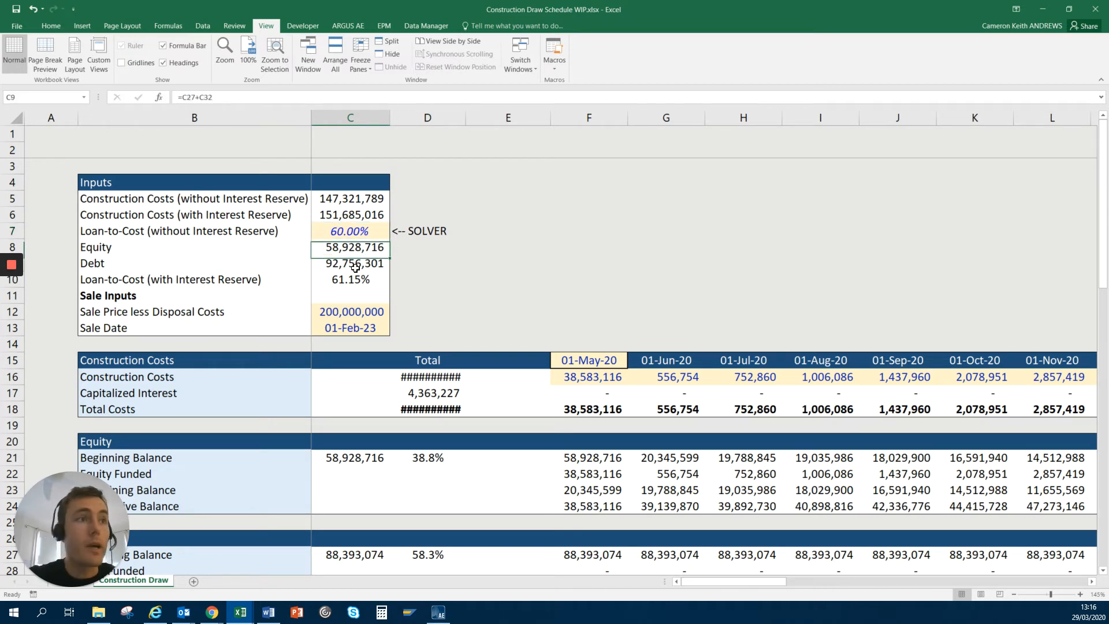
key(F2)
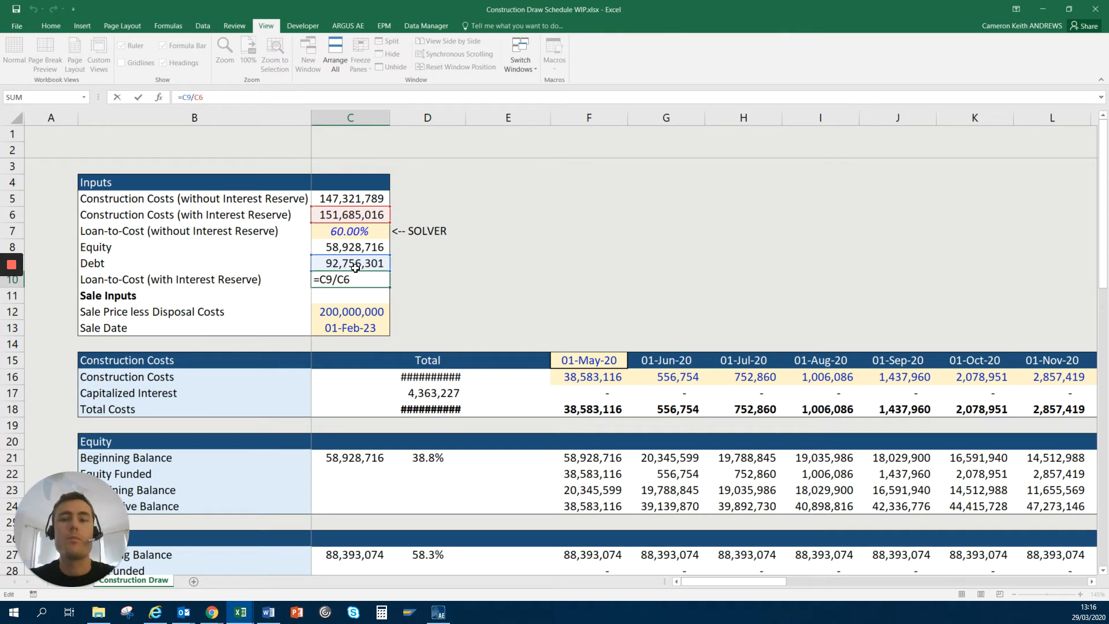
key(Escape)
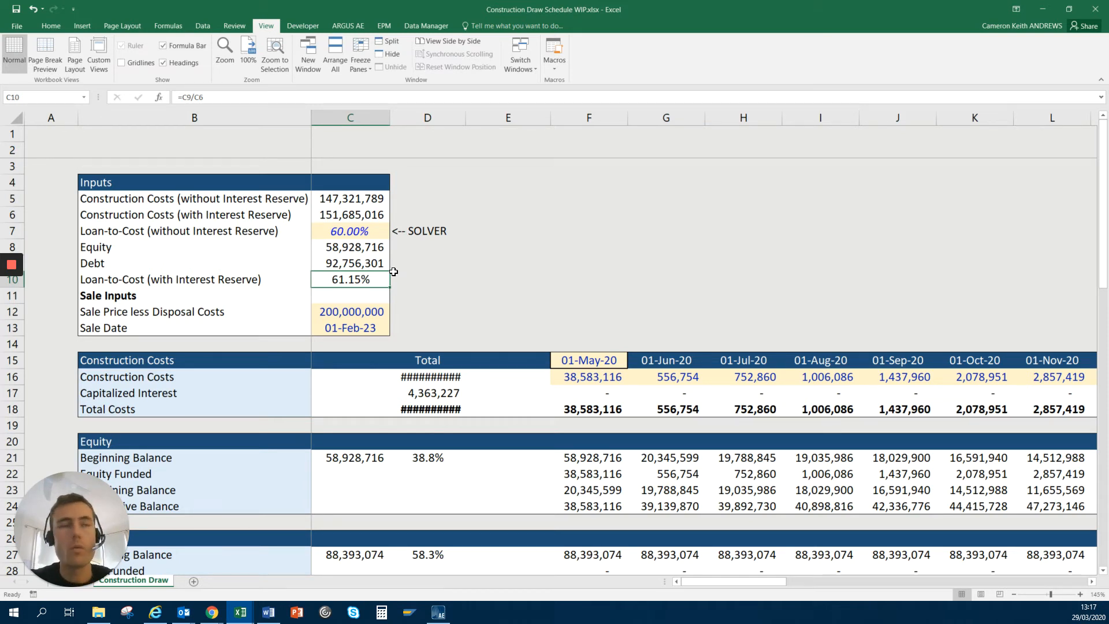
Compare the Loan-to-Cost (without Interest Reserve) input in C7 with the Equity formula in C8.
key(Up)
key(Up)
key(Up)
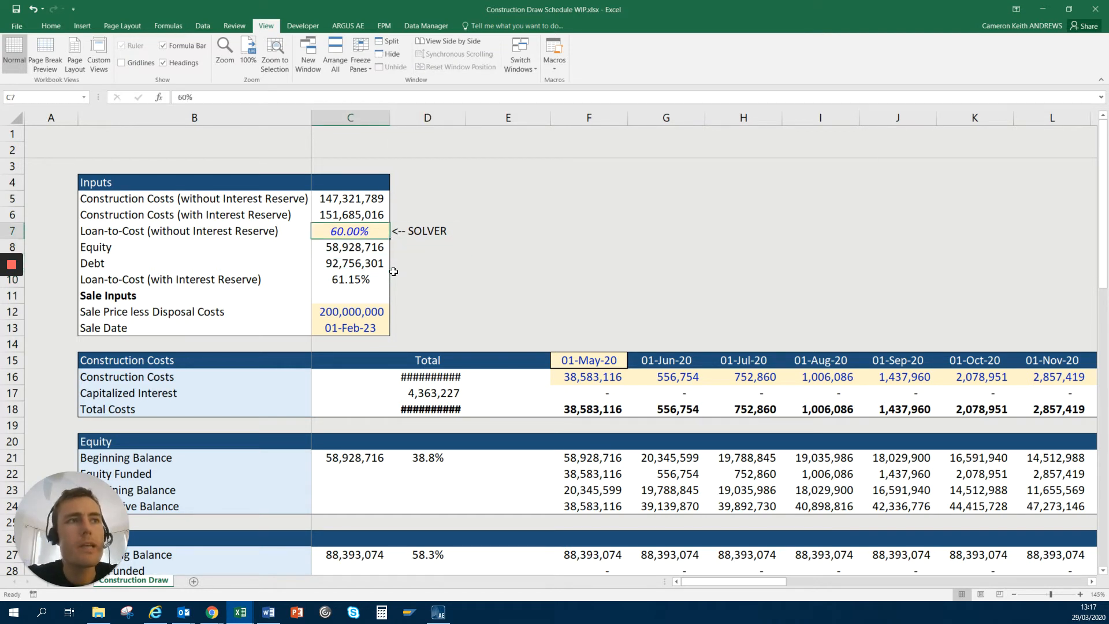
key(Down)
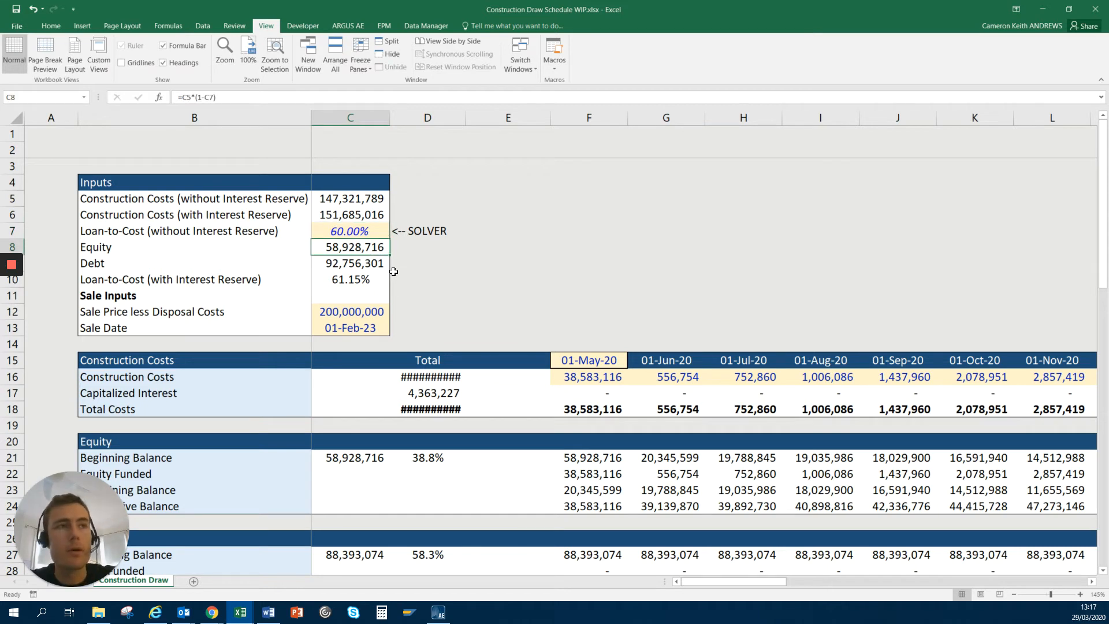
key(ctrl+space)
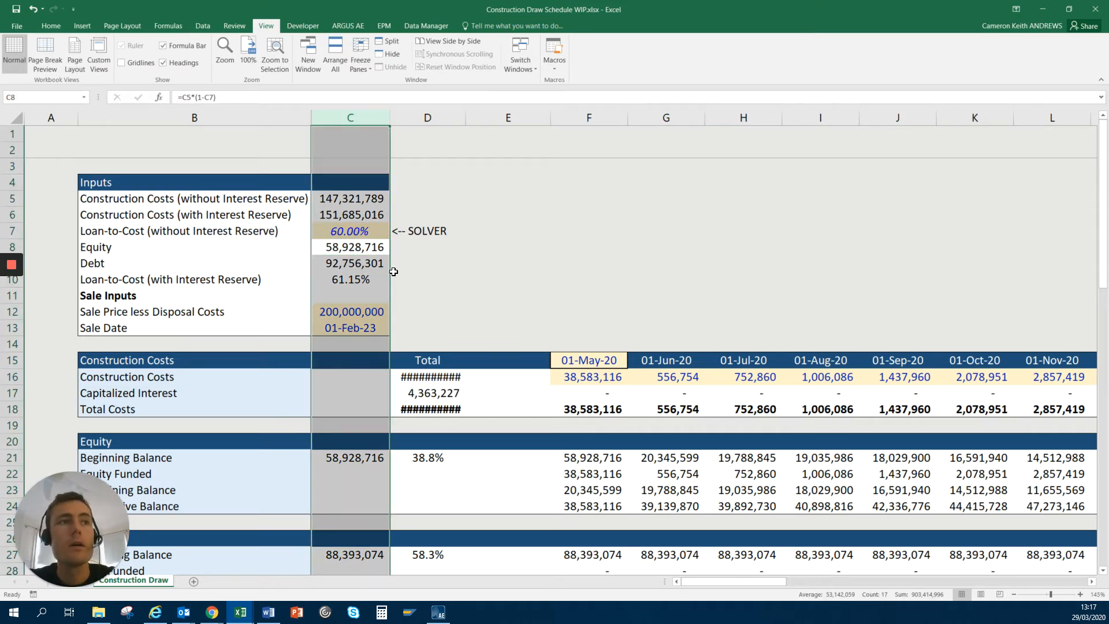
key(Up)
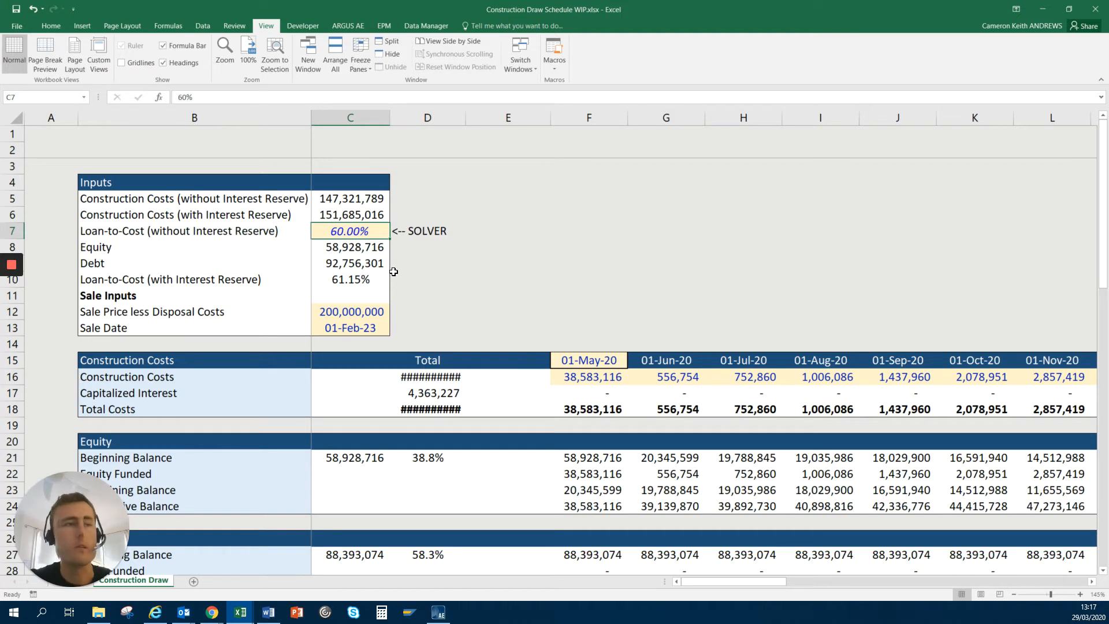
key(Down)
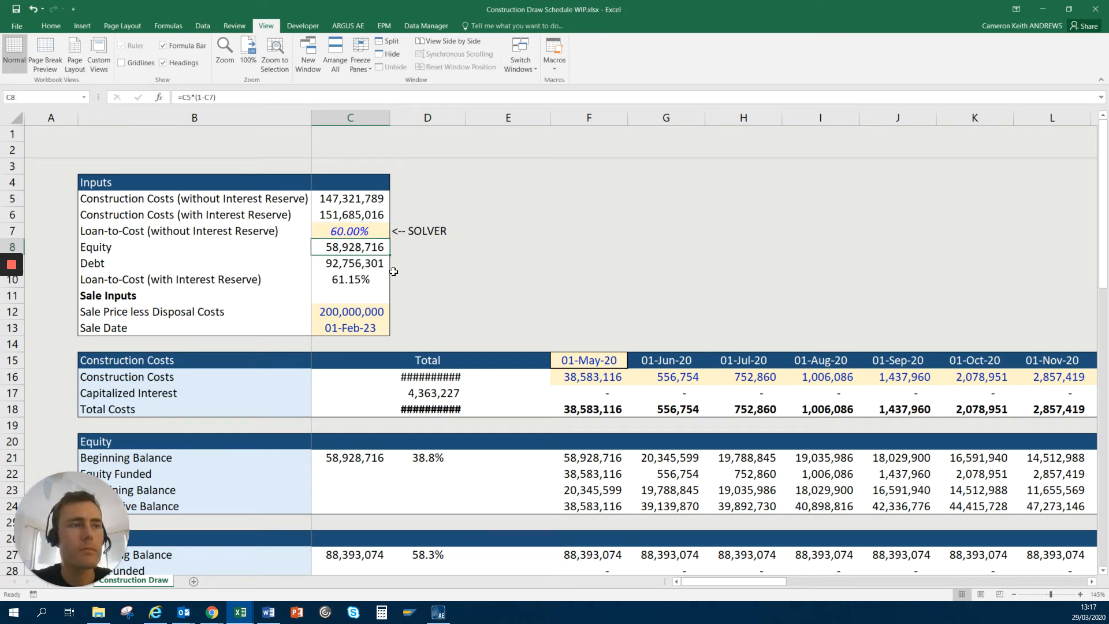
key(Up)
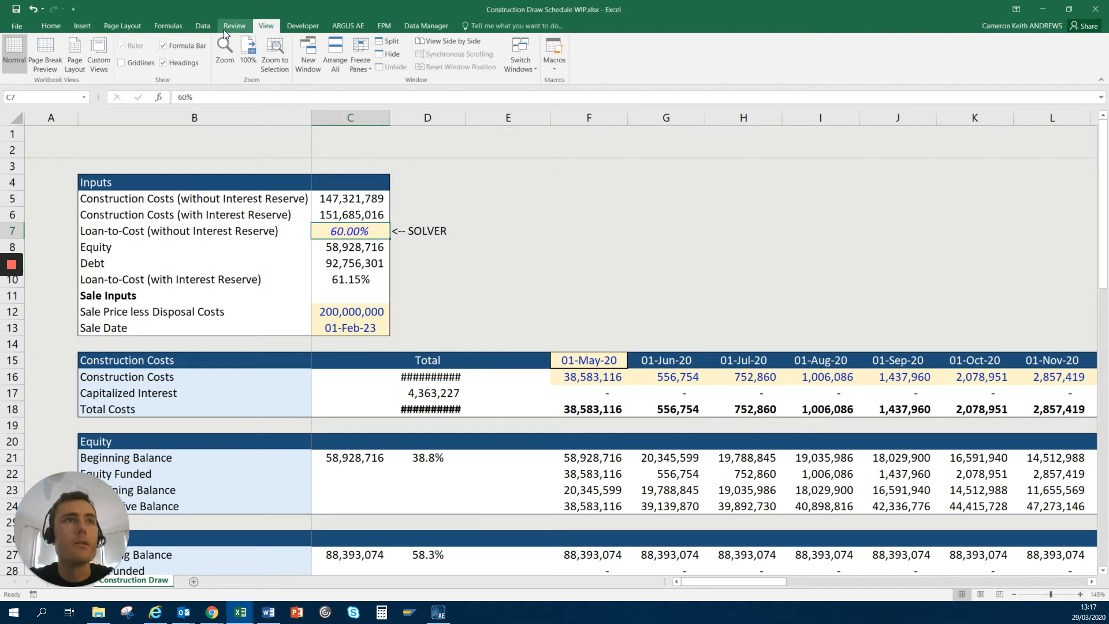
Open Solver and move its parameters window clear of the Inputs block.
click(203, 26)
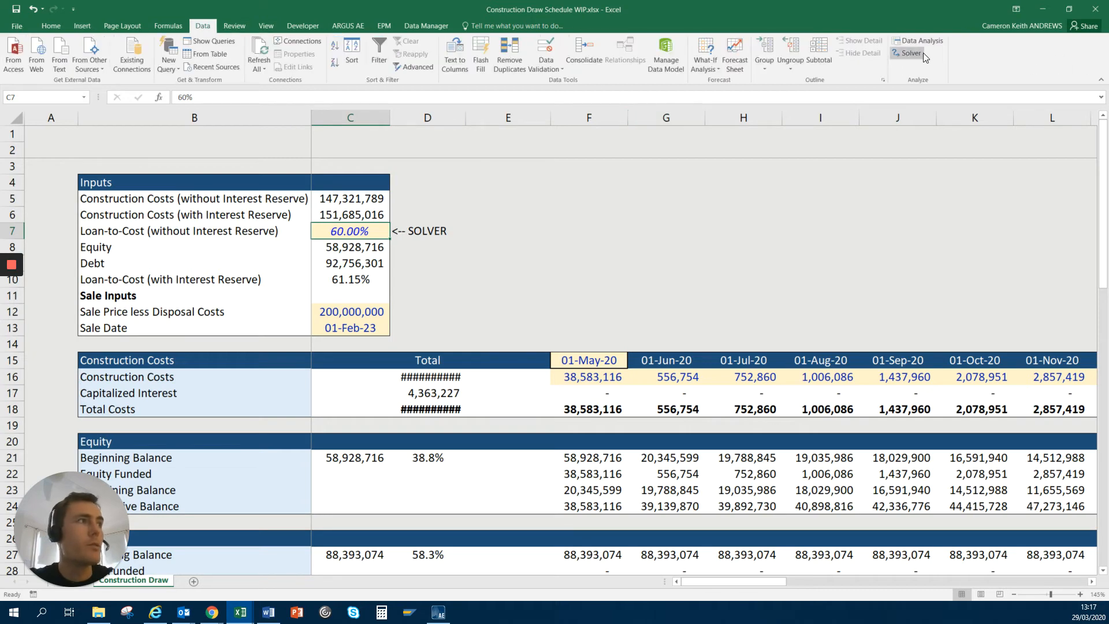
click(907, 54)
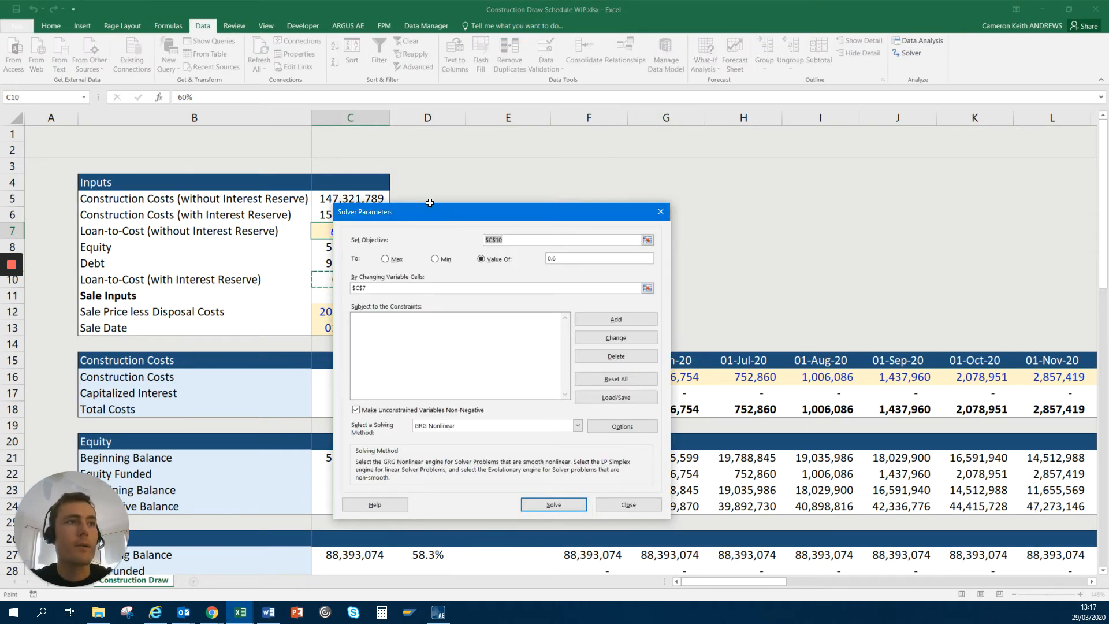
mouse_move(428, 203)
mouse_down()
mouse_move(489, 205)
mouse_move(428, 215)
mouse_up()
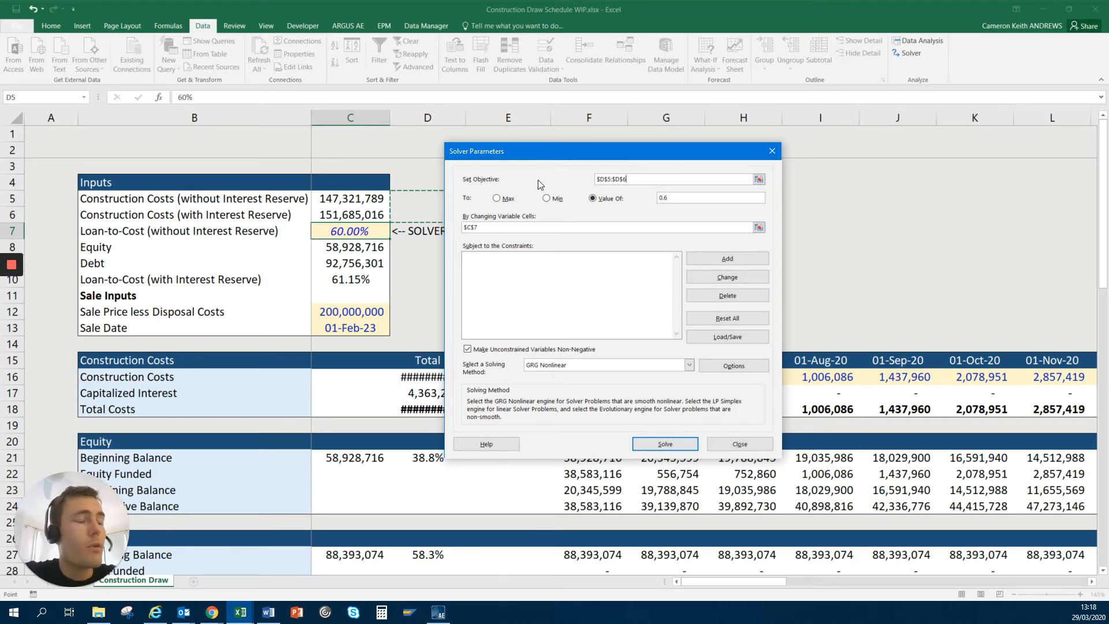
click(760, 180)
click(362, 232)
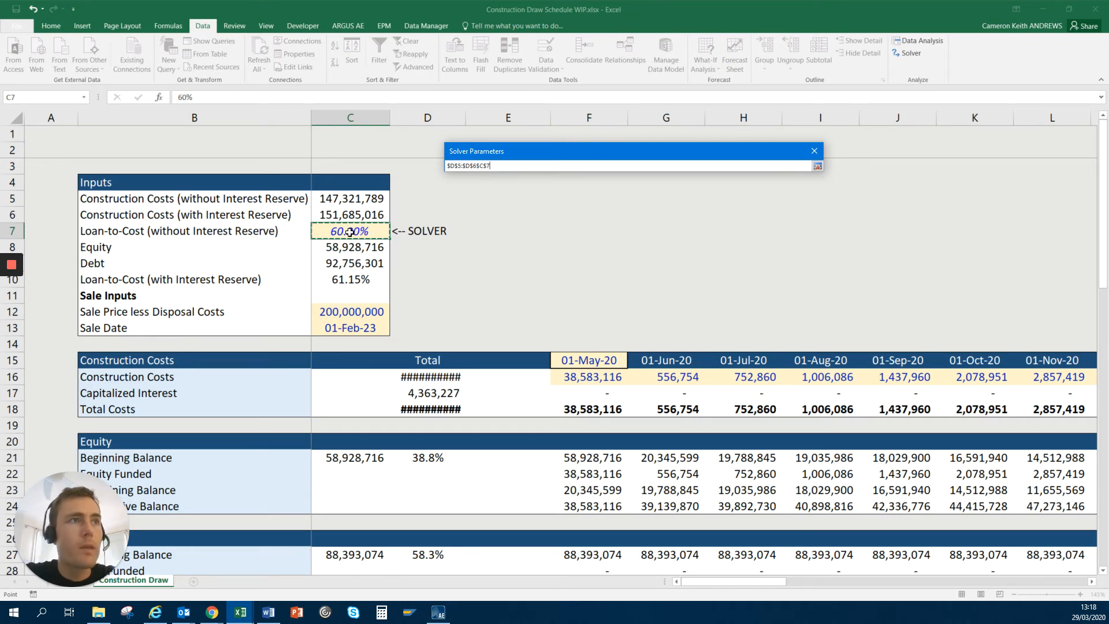
click(818, 166)
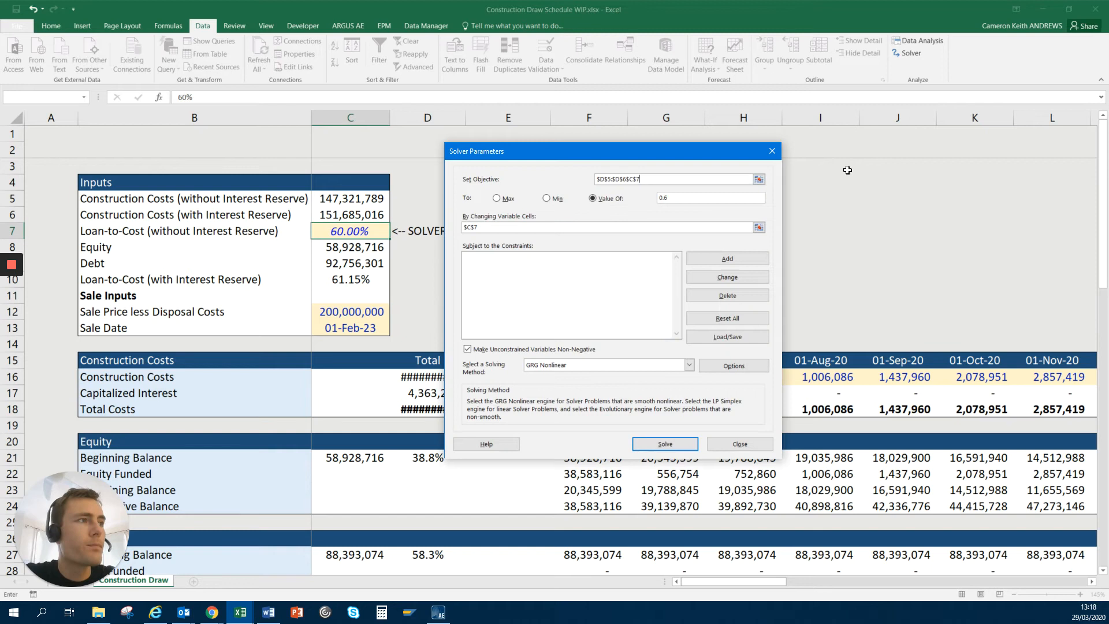
click(685, 198)
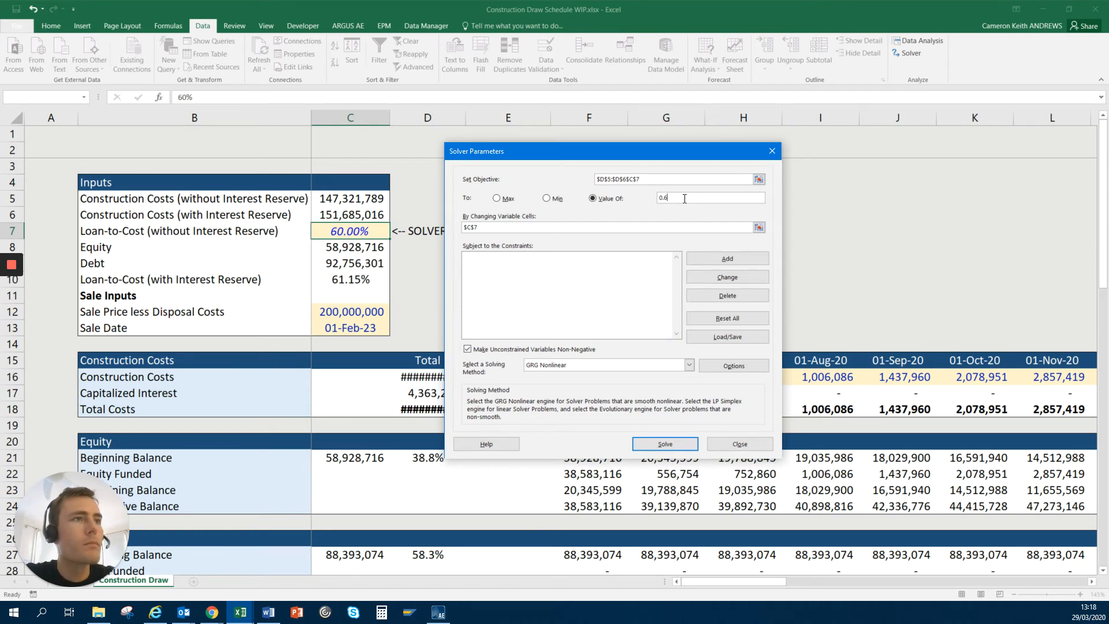
Set the Solver objective to the Loan-to-Cost (with Interest Reserve) in C10 with a target value of 0.6.
click(758, 179)
click(336, 282)
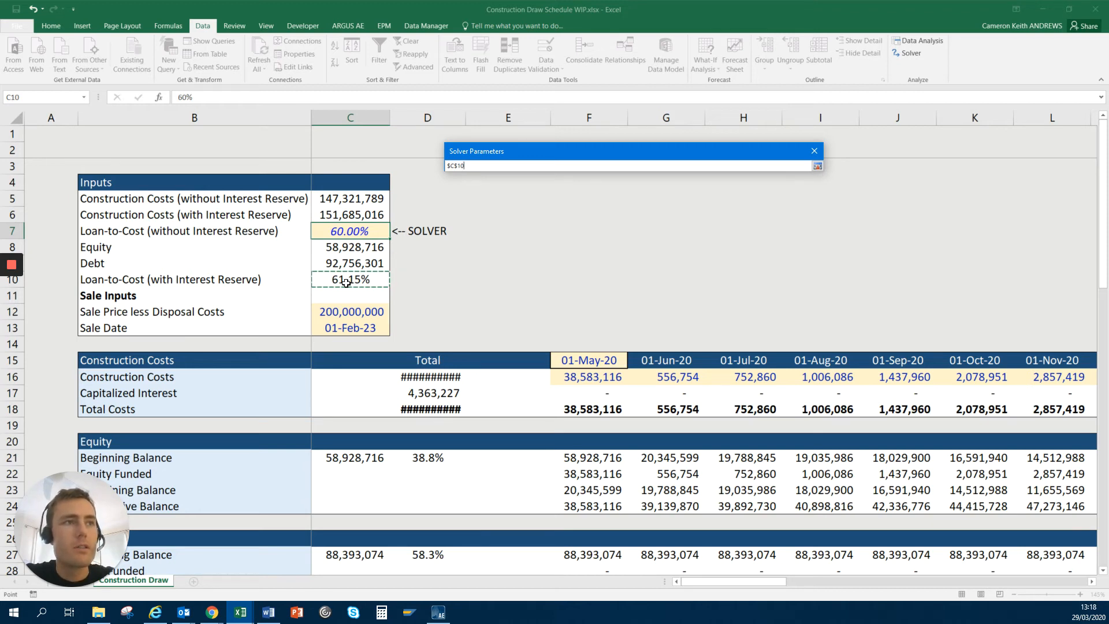
click(817, 166)
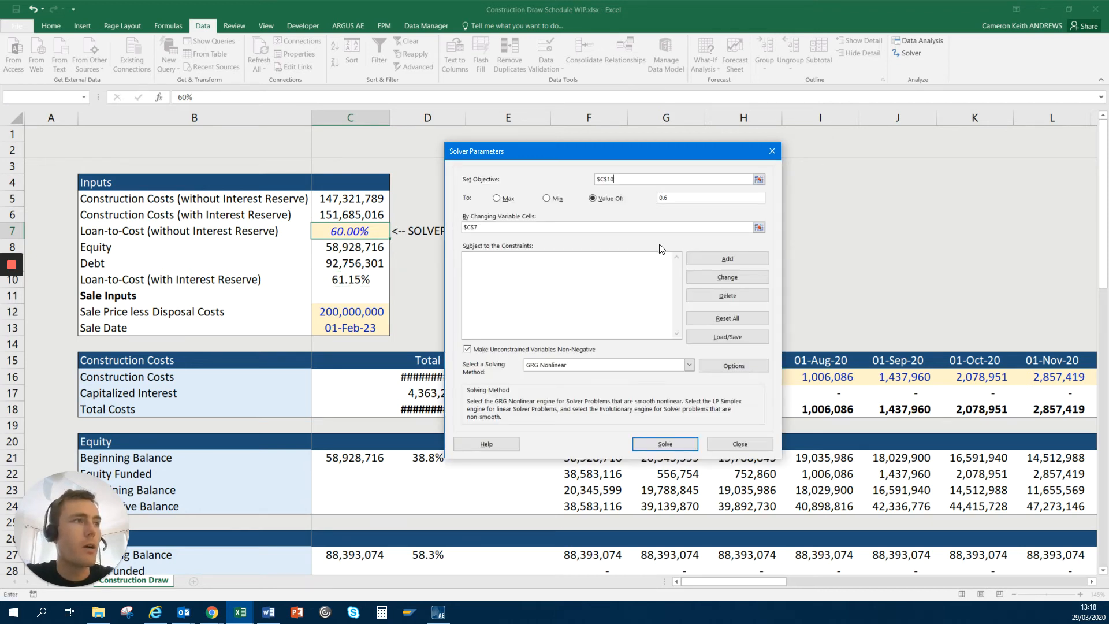
click(669, 199)
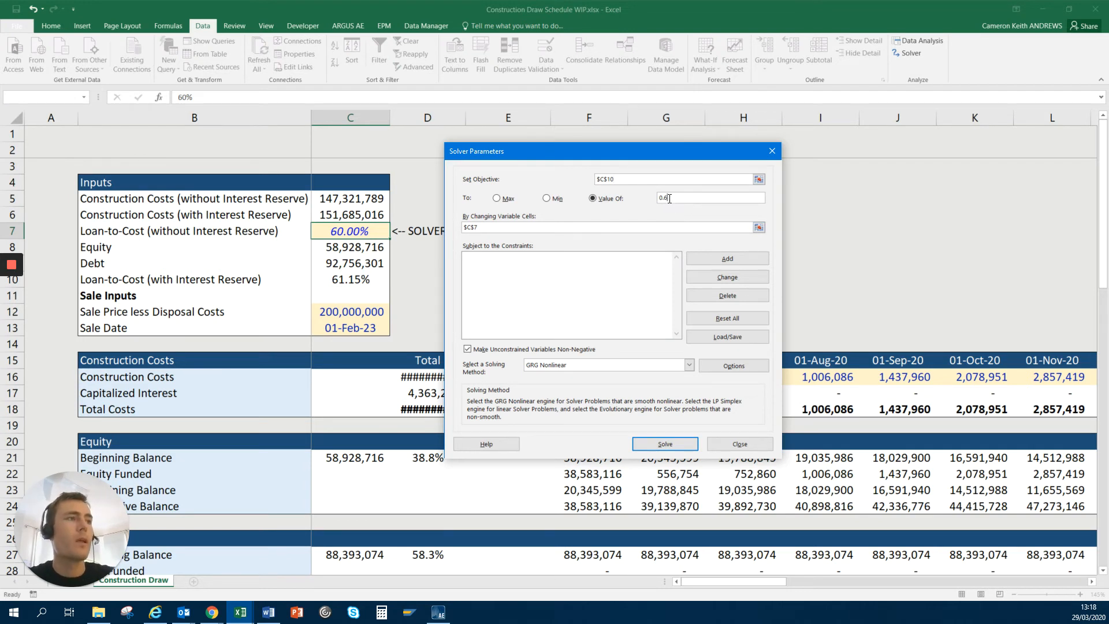
drag(685, 197, 655, 198)
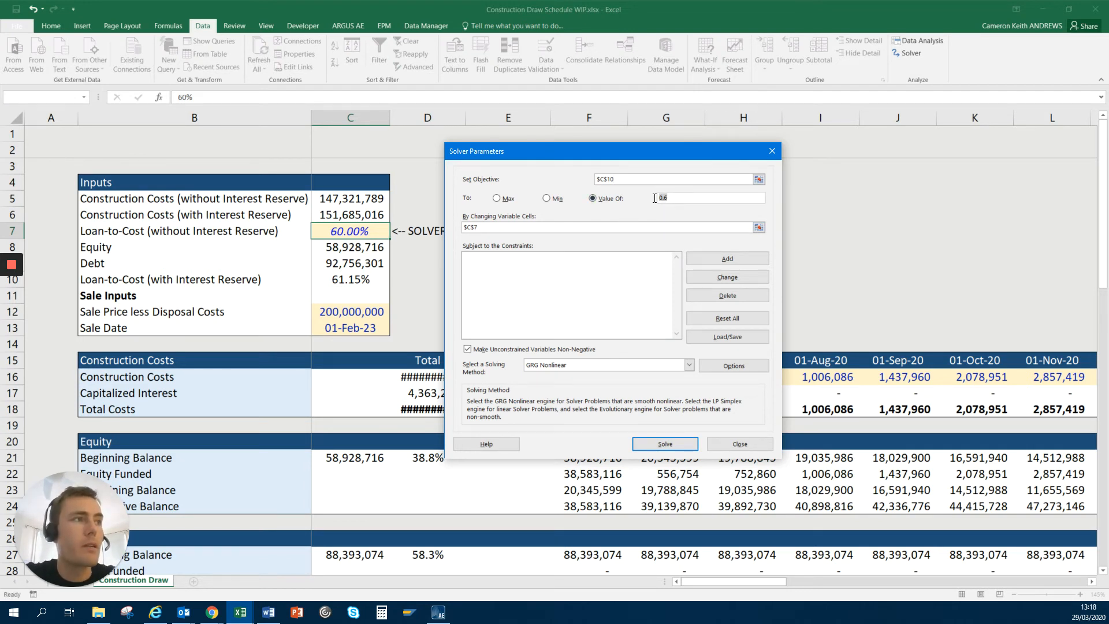
click(672, 198)
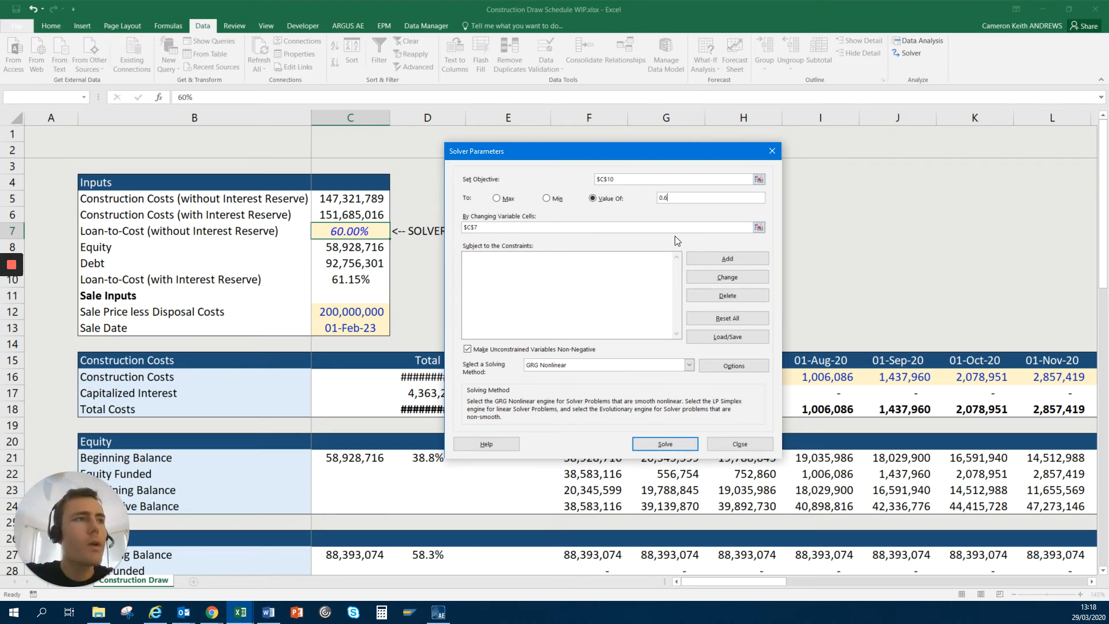
Run Solver with Loan-to-Cost (without Interest Reserve) in C7 as the variable cell and keep the solution.
click(528, 228)
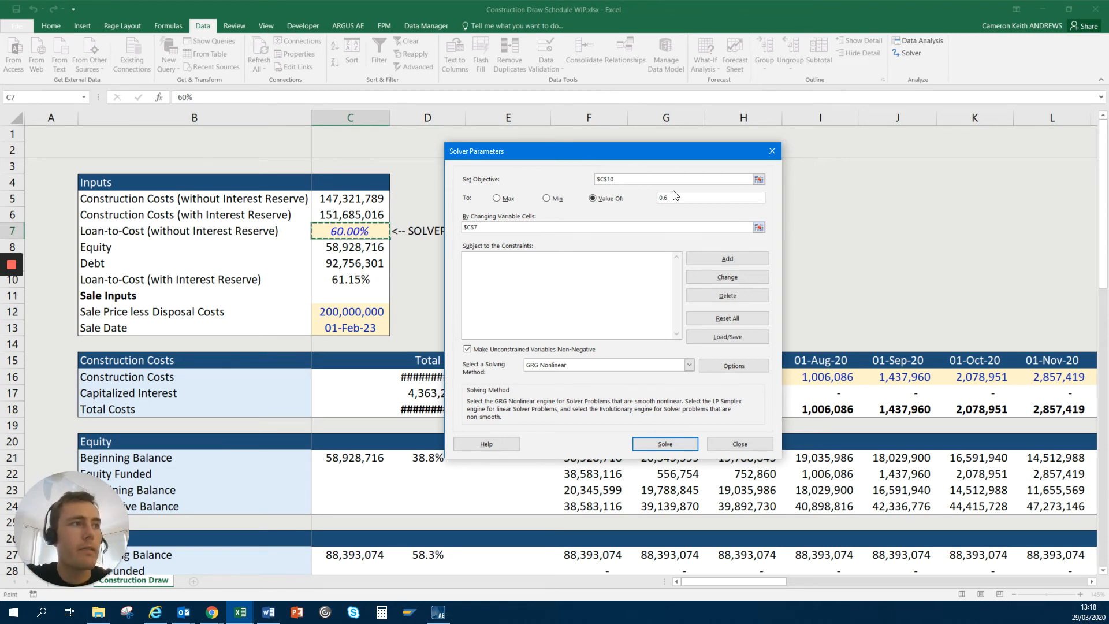
click(655, 443)
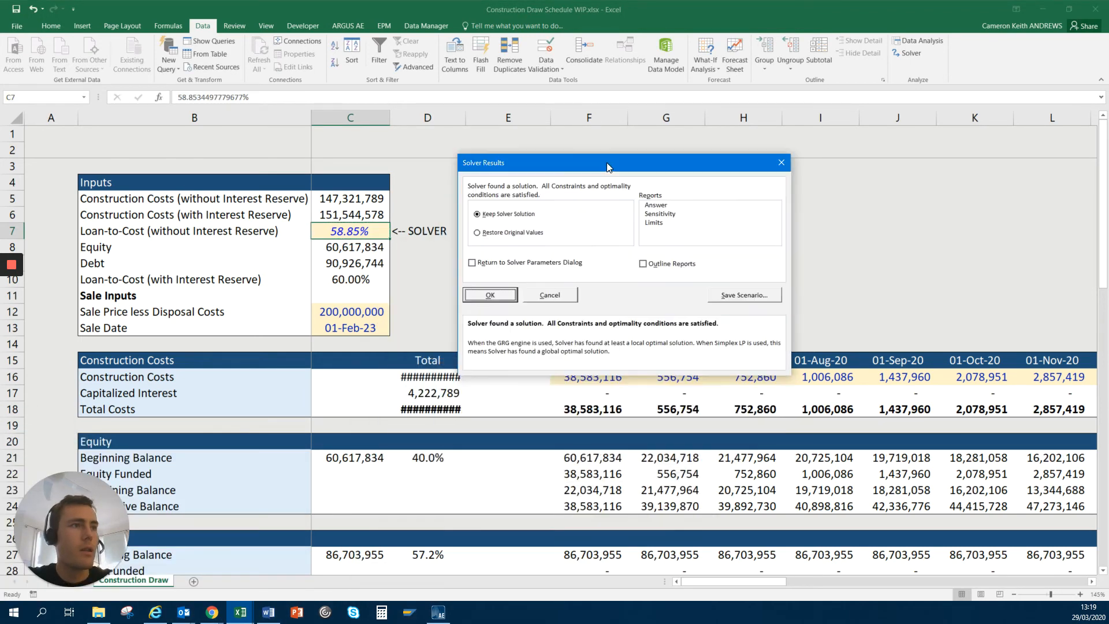
click(496, 296)
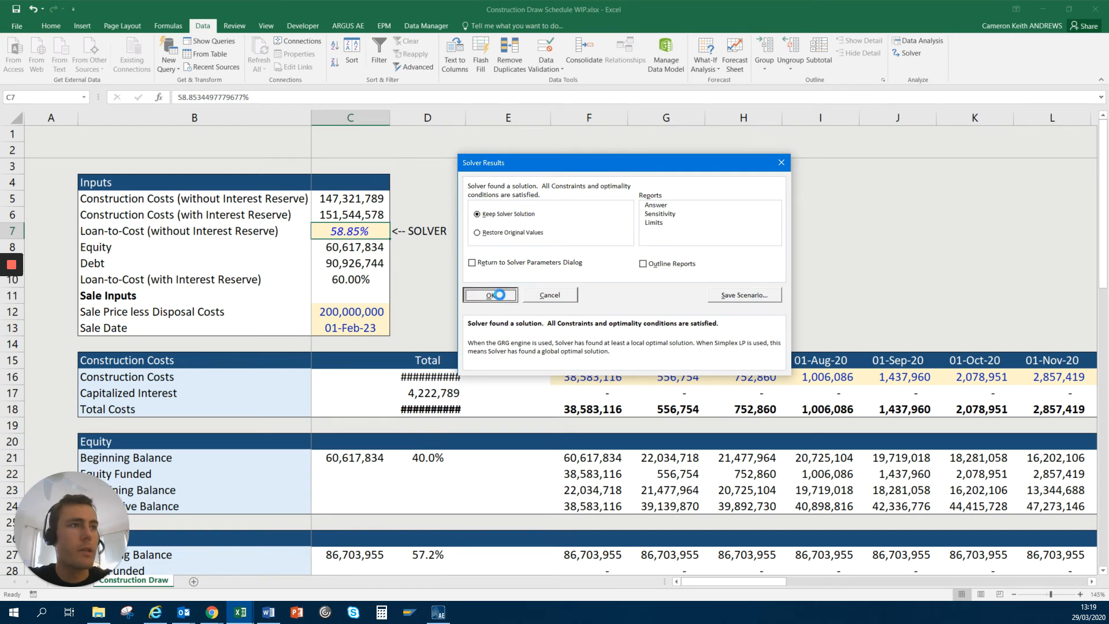
Autofit the width of column D to the Construction Costs total in D16.
click(427, 379)
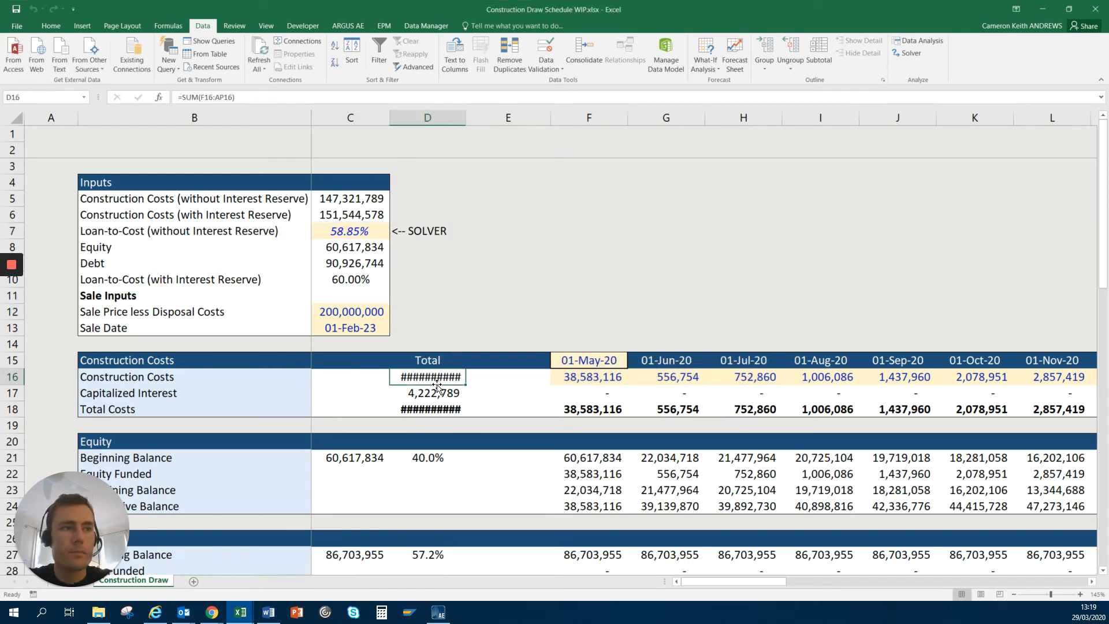
key(alt+h)
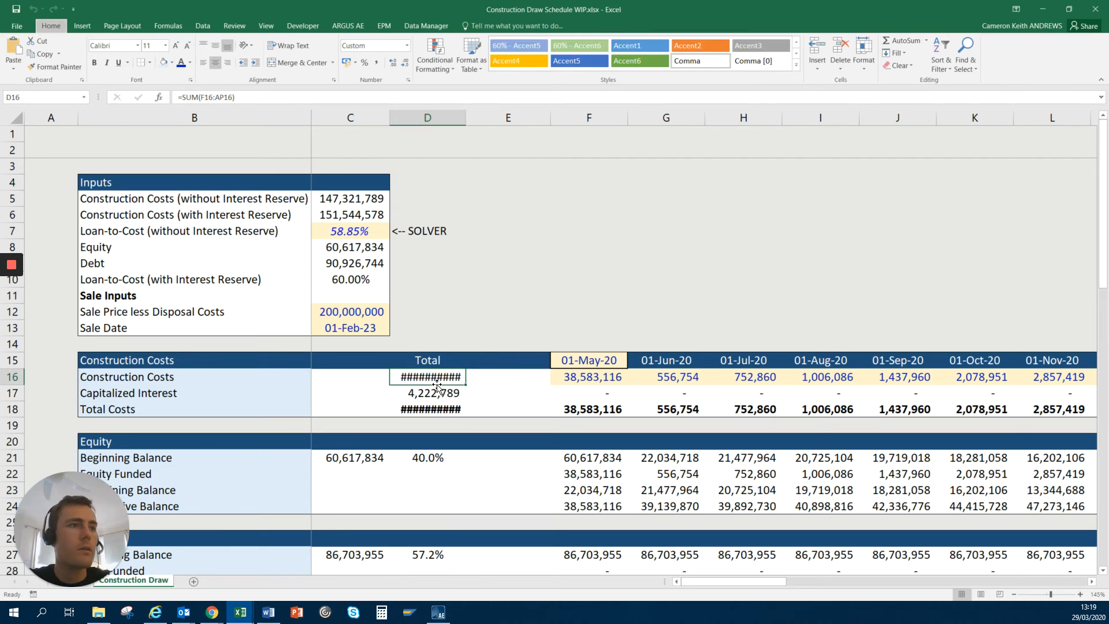
key(o)
key(i)
key(Down)
key(Up)
key(Up)
key(Up)
key(Left)
key(Up)
key(Up)
key(Up)
key(Up)
key(Up)
key(Up)
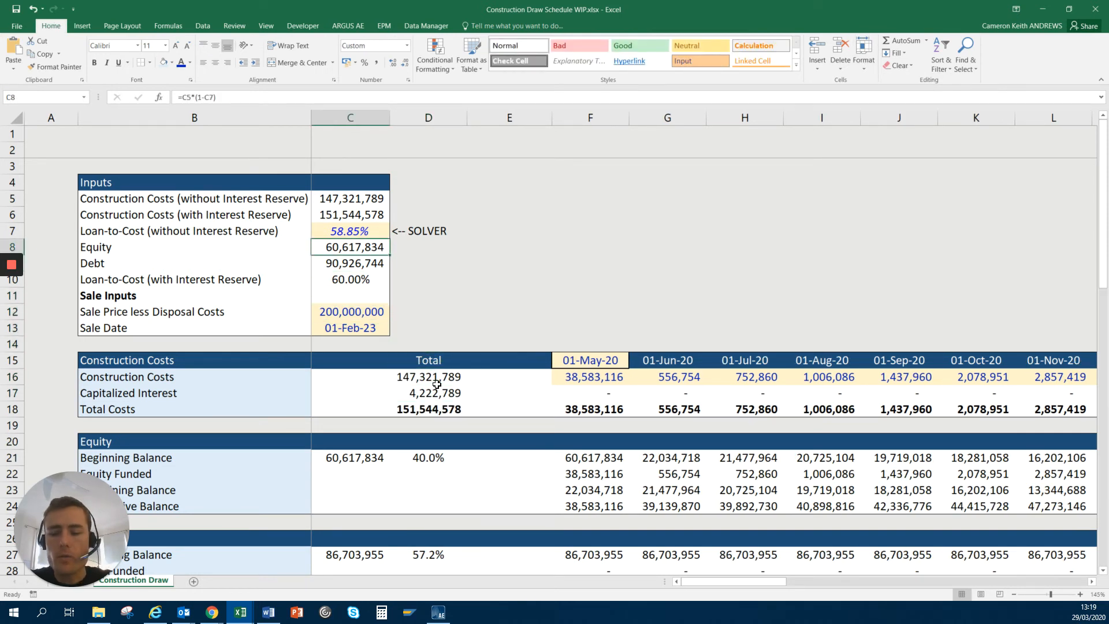
Undo the column D width autofit.
key(ctrl+space)
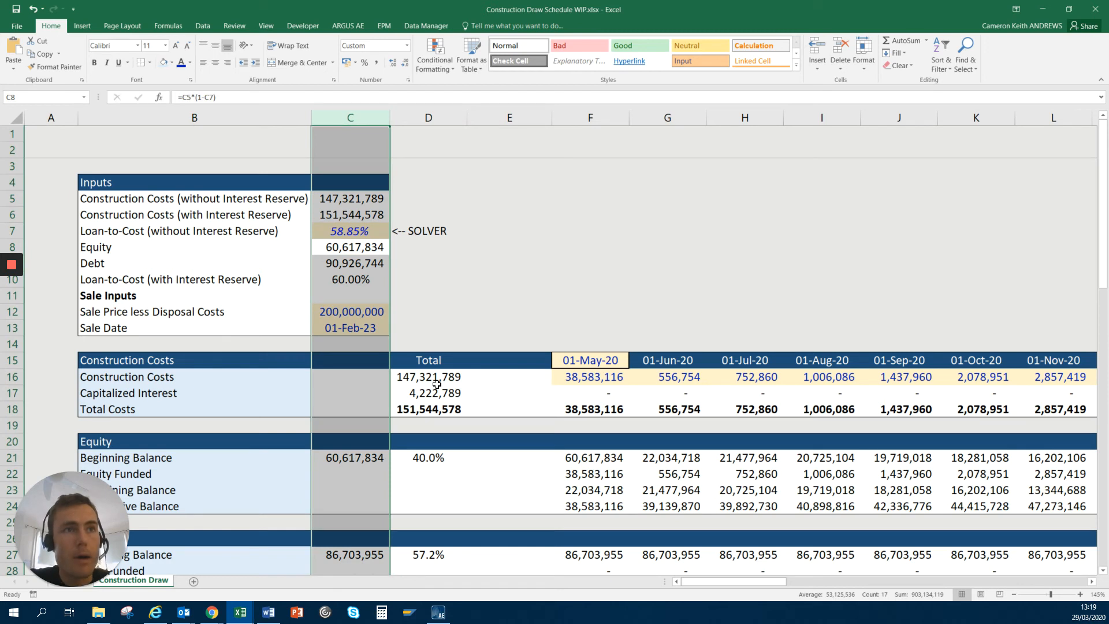
key(shift+BackSpace)
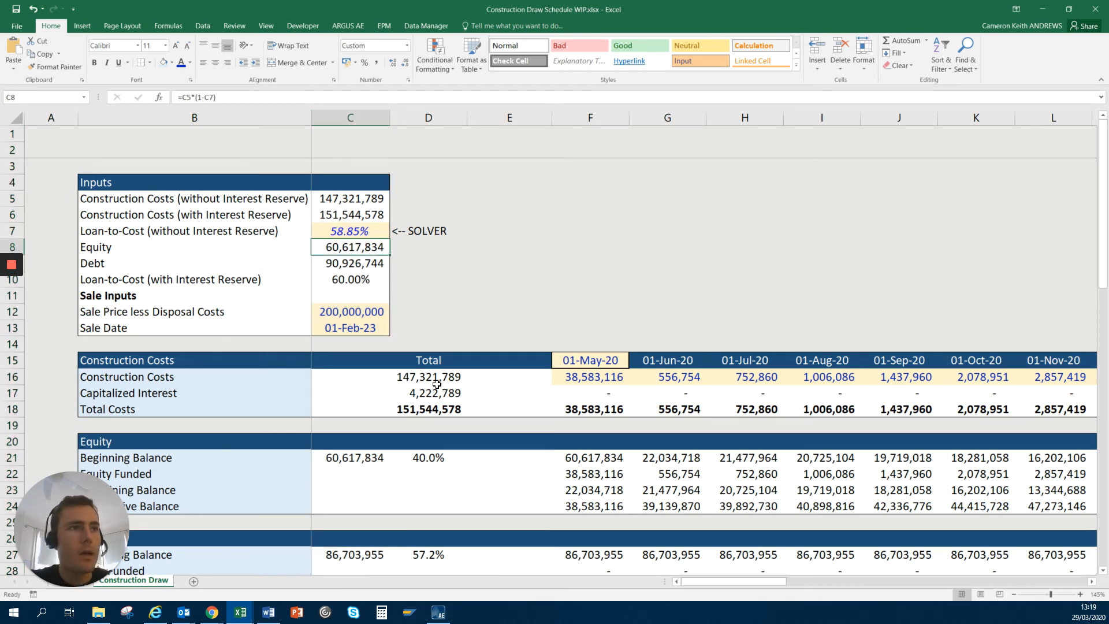
key(ctrl+z)
Look over the Sale Date input and the Loan-to-Cost (with Interest Reserve) formula in C10.
key(Up)
key(Up)
key(Up)
key(Up)
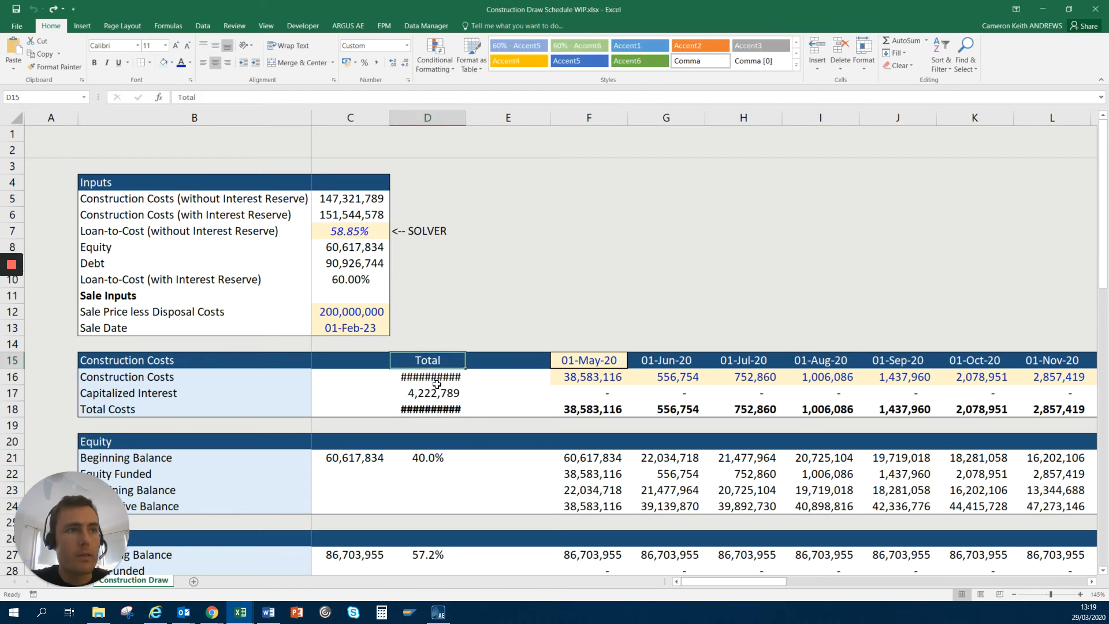
key(Left)
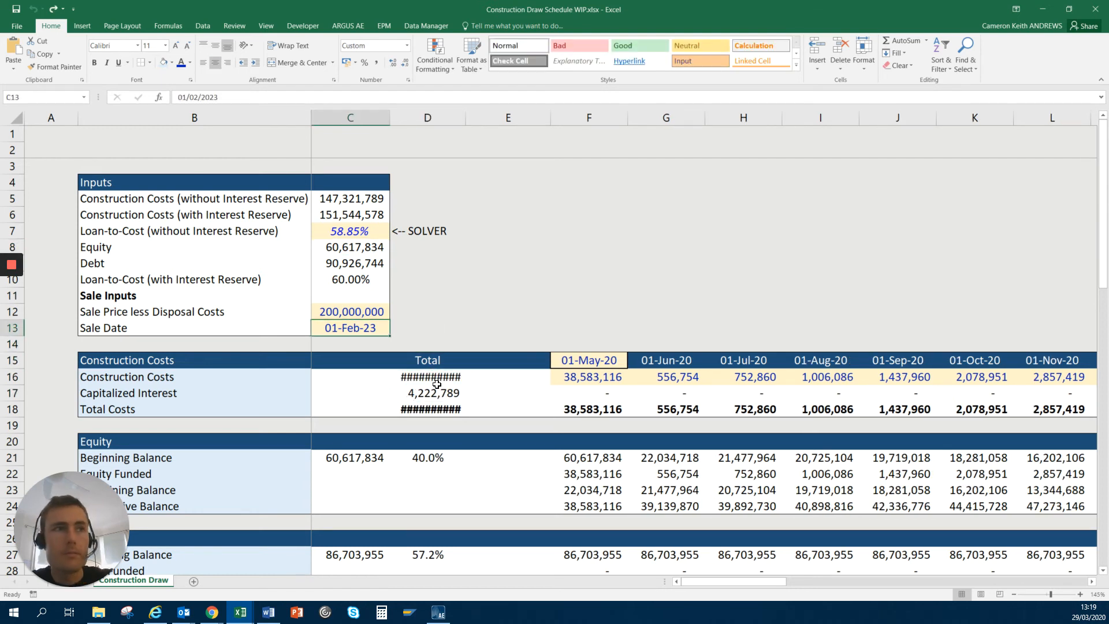
key(Up)
key(Up)
key(Up)
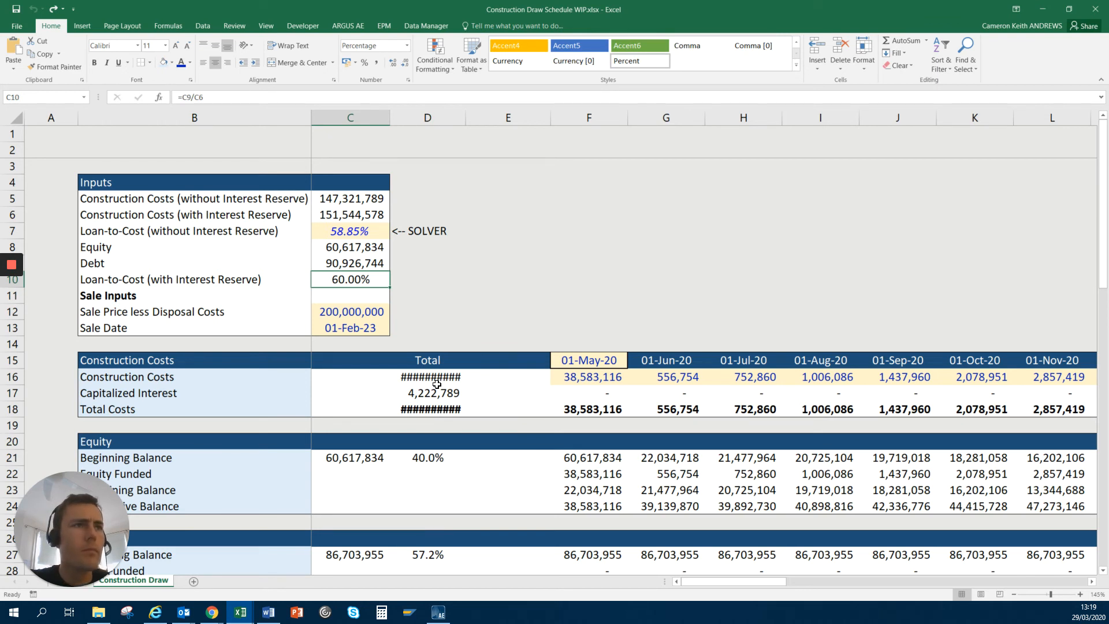
key(Right)
key(Right)
key(Left)
key(Up)
key(Left)
key(Up)
key(Up)
key(Right)
key(Down)
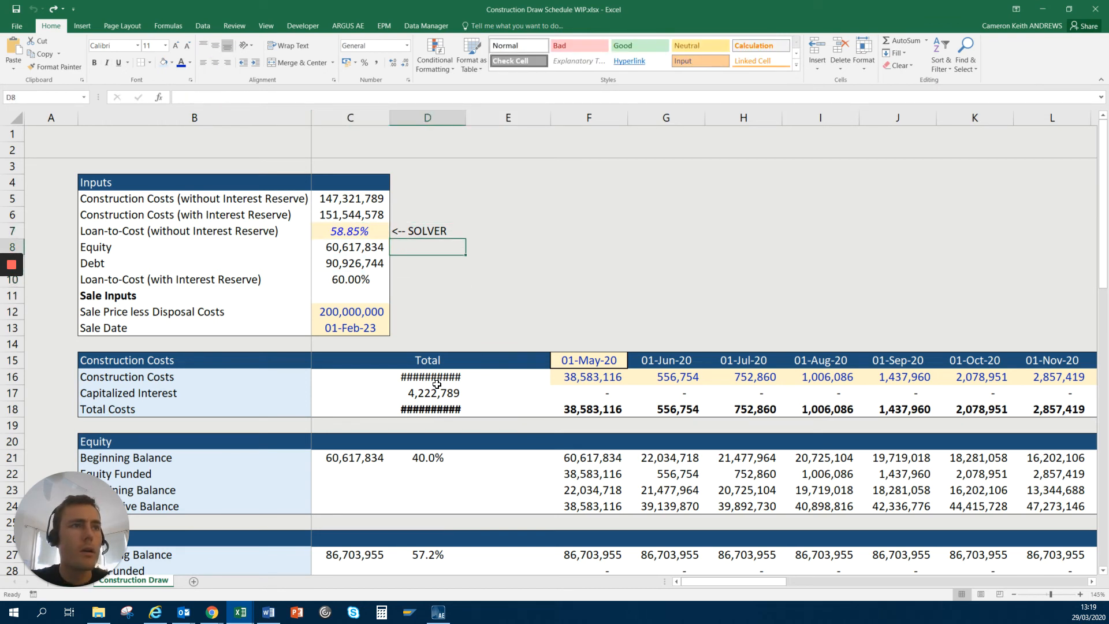
Reset the Loan-to-Cost (without Interest Reserve) input in C7 to 60%.
key(Left)
key(Up)
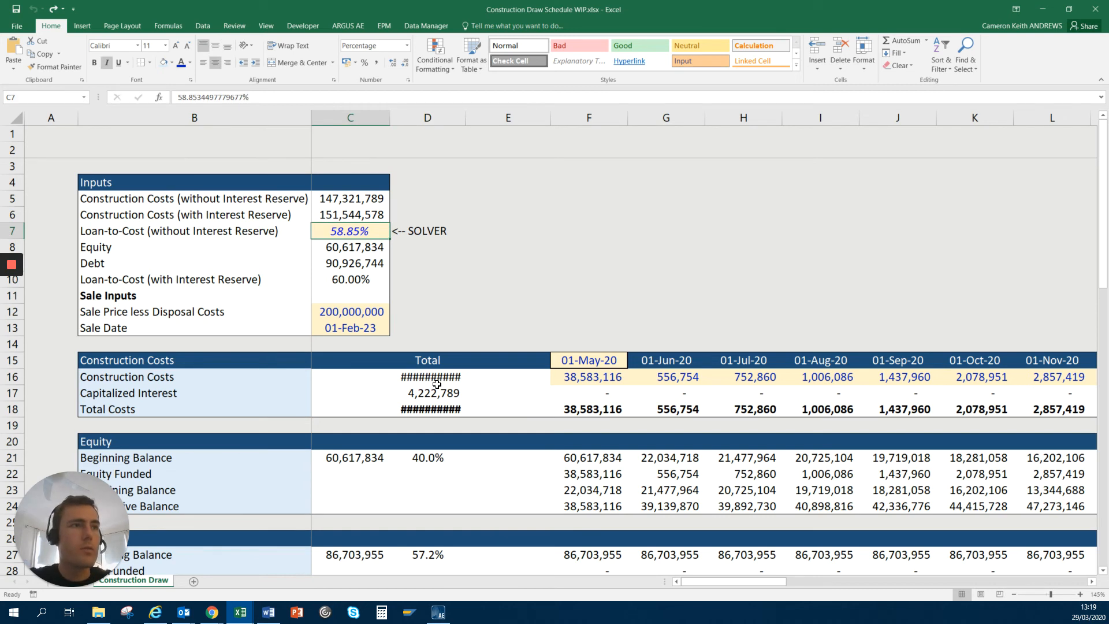
text(60)
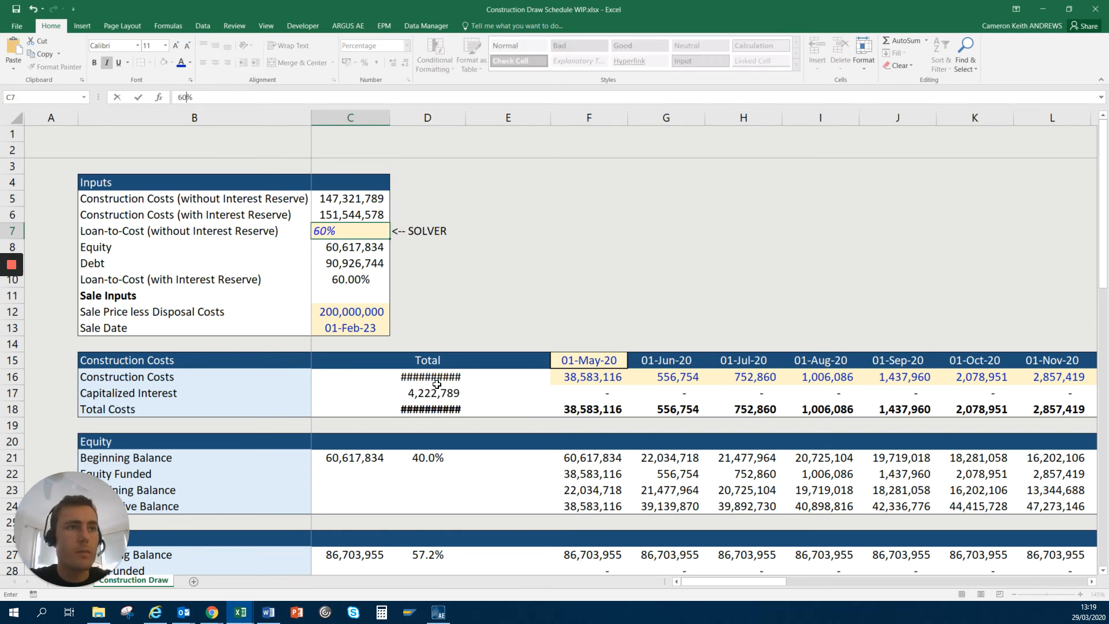
key(Return)
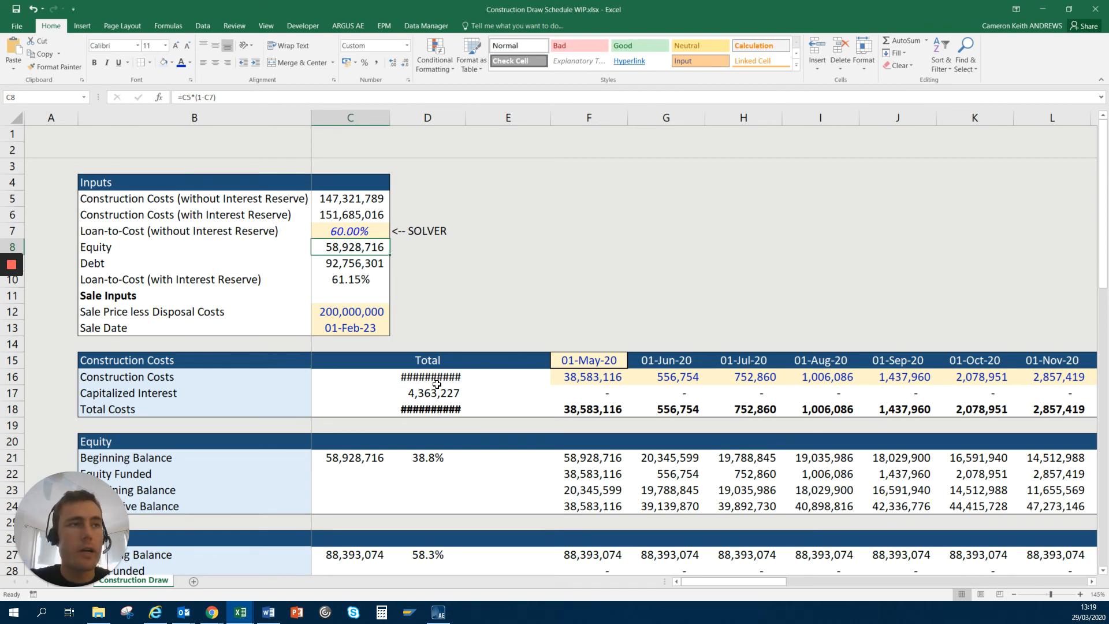
Rerun Solver on C7 with its saved parameters, move the results window clear of the Inputs block and keep the solution.
key(Up)
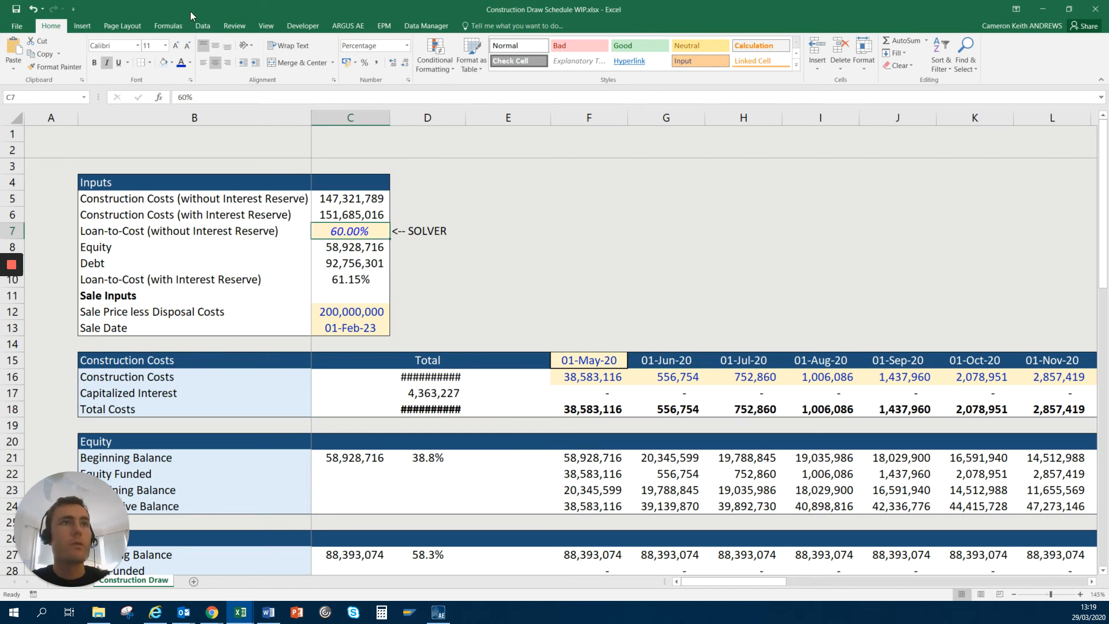
click(202, 26)
click(911, 53)
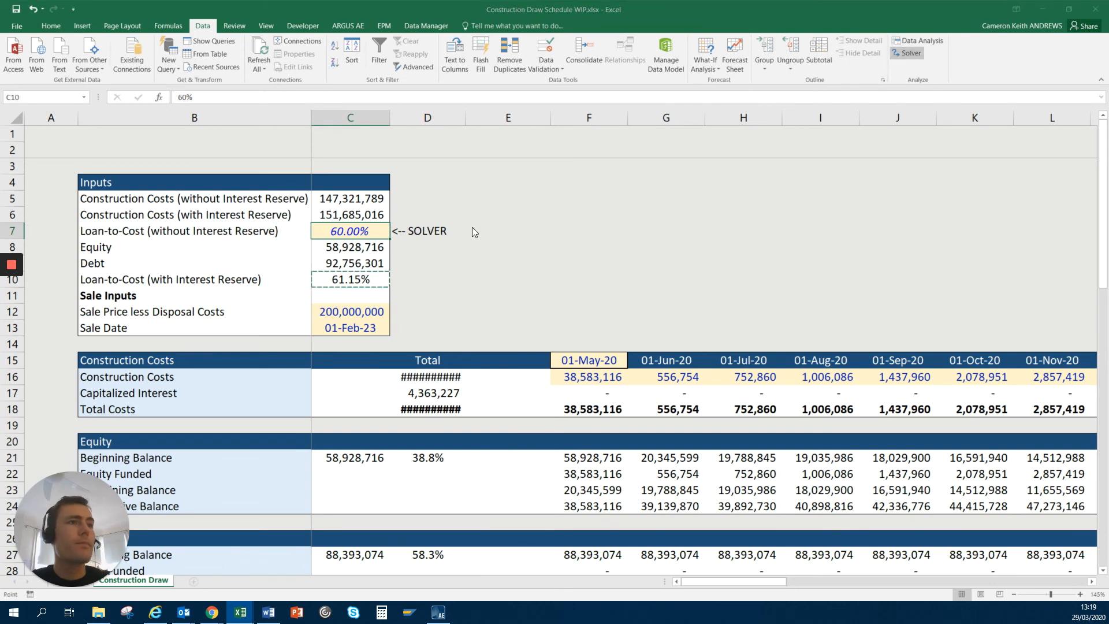
click(646, 446)
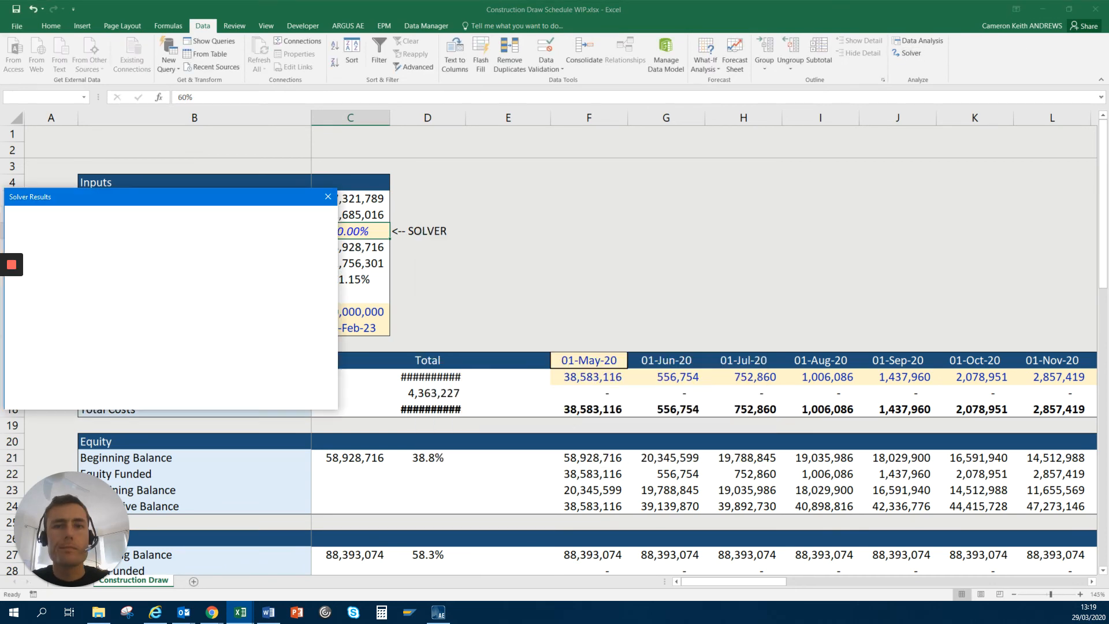
drag(165, 201, 603, 149)
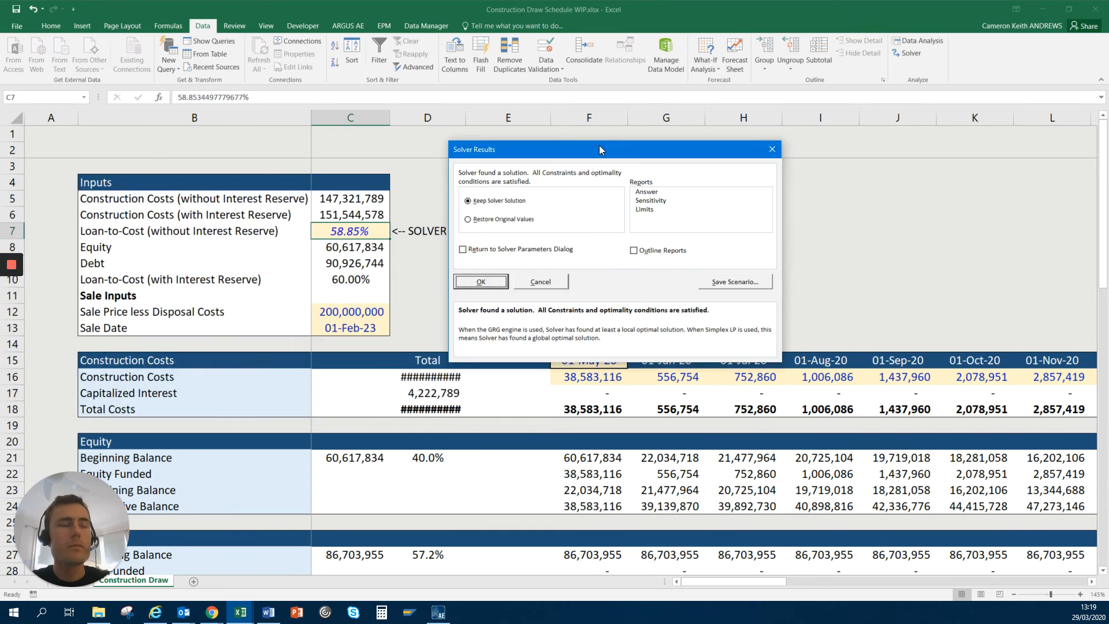
click(479, 283)
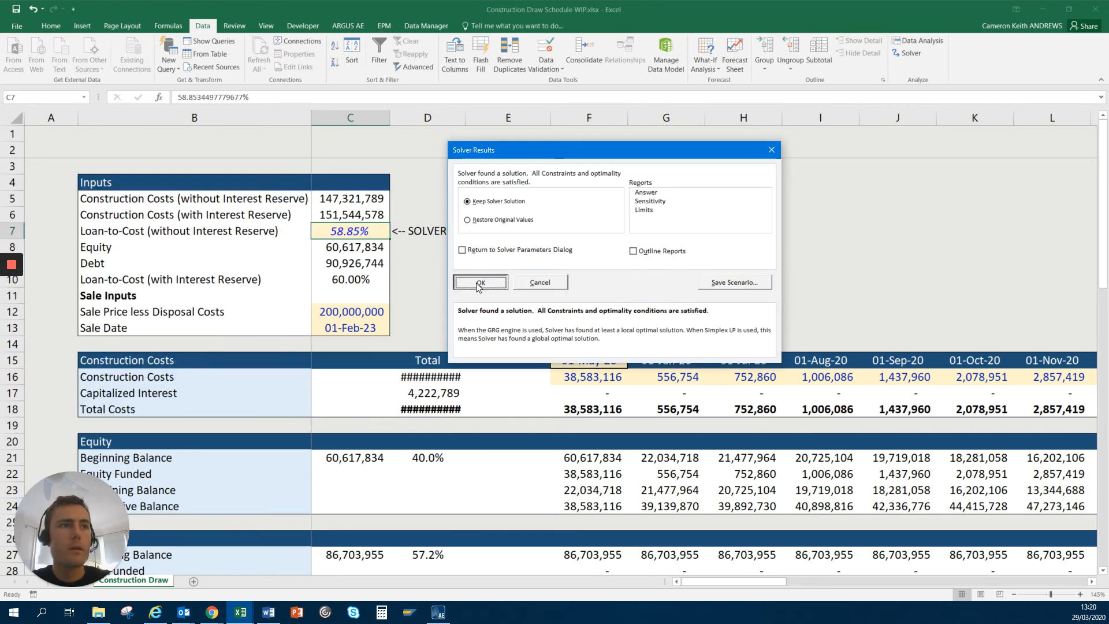
Check the Equity formula in C8 and the Loan-to-Cost (with Interest Reserve) formula in C10.
click(327, 248)
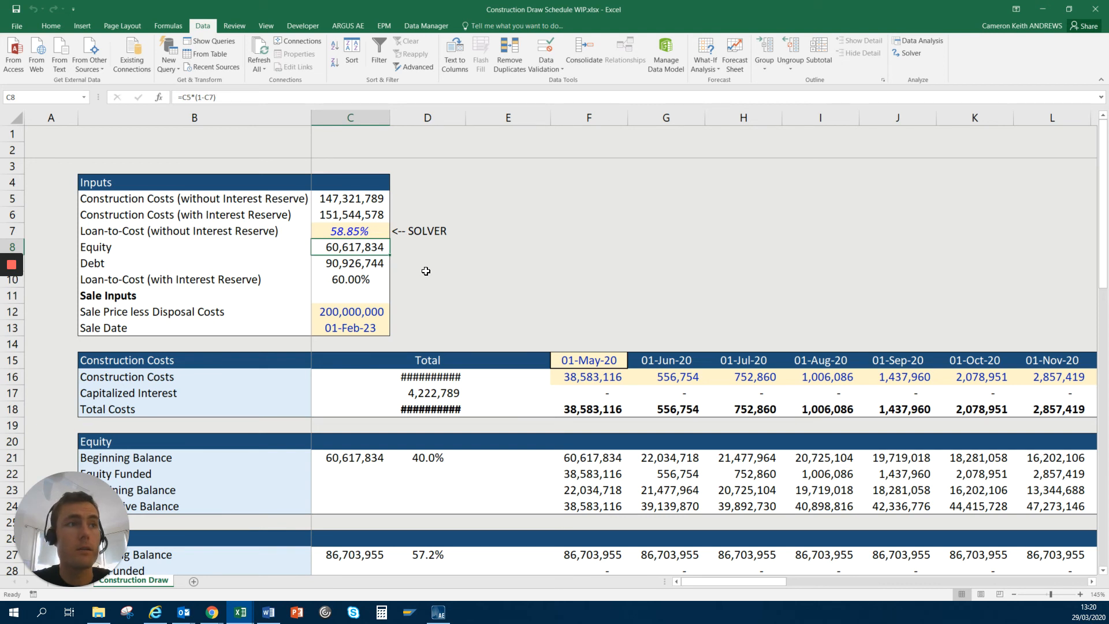
key(Down)
key(Down)
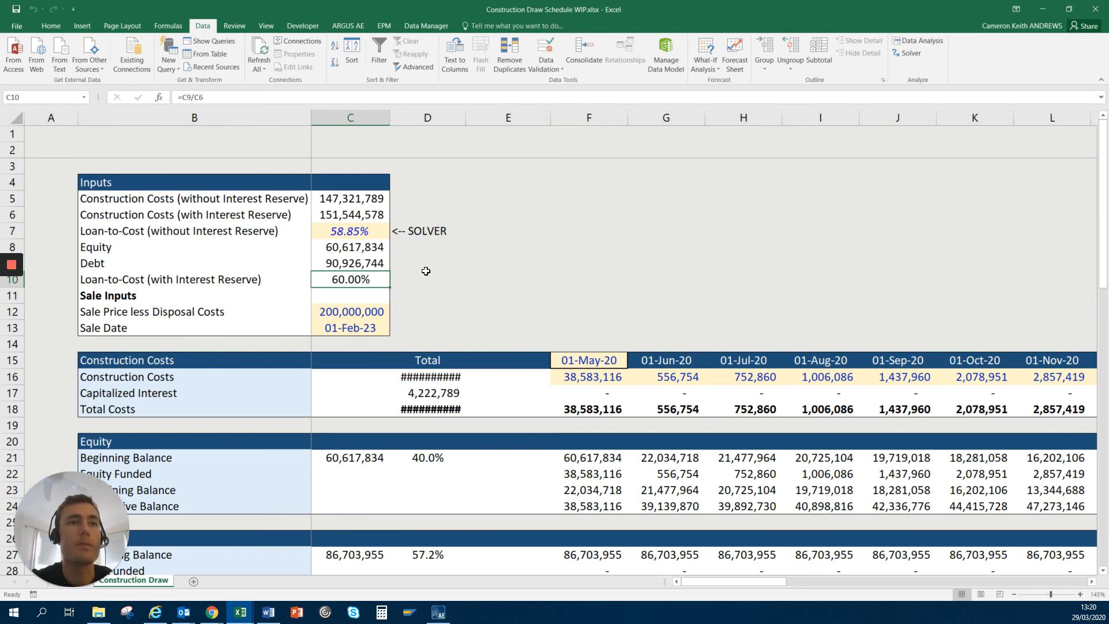
Examine the whole draw schedule from construction costs through the unlevered and levered cash flow returns, ending back at the Inputs block.
click(350, 377)
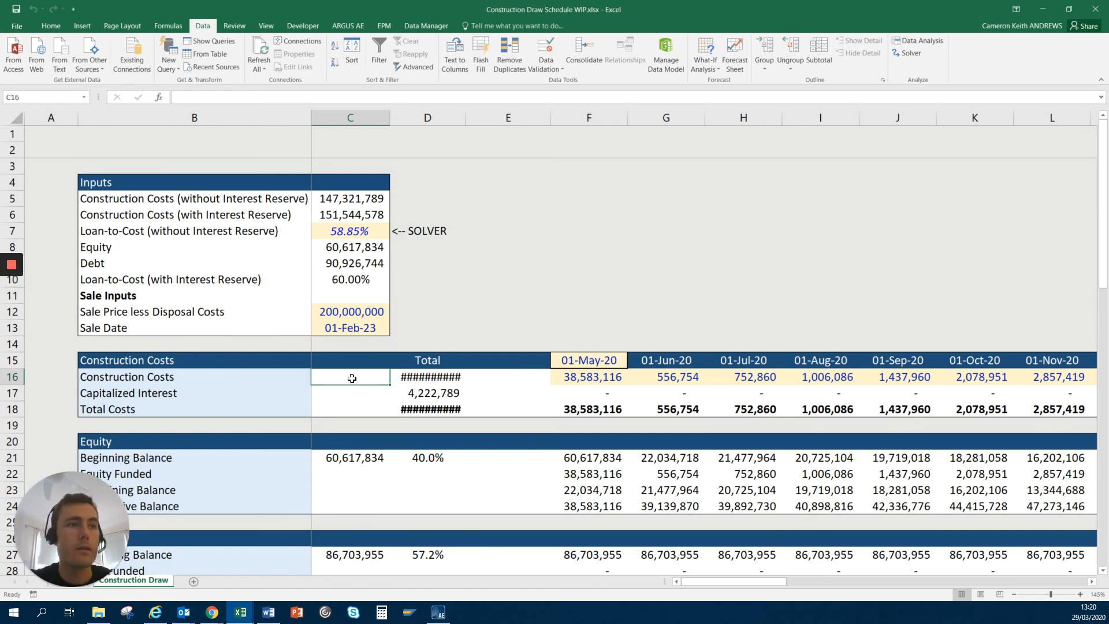
scroll(348, 374, down, 1)
ctrl+scroll(318, 350, down, 2)
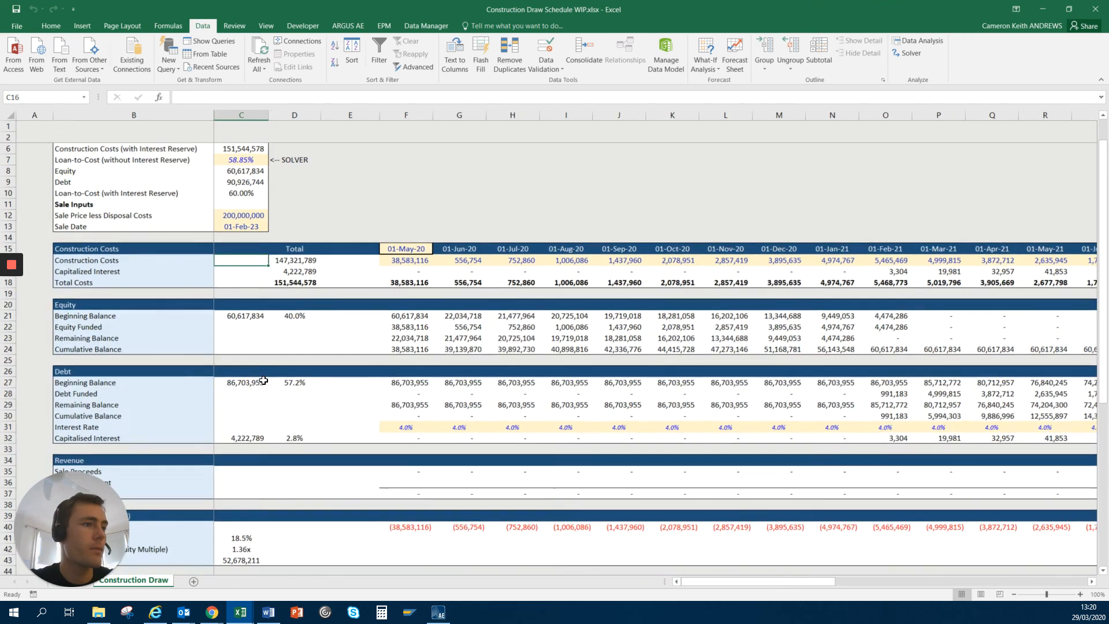
ctrl+scroll(255, 376, down, 1)
scroll(254, 376, down, 7)
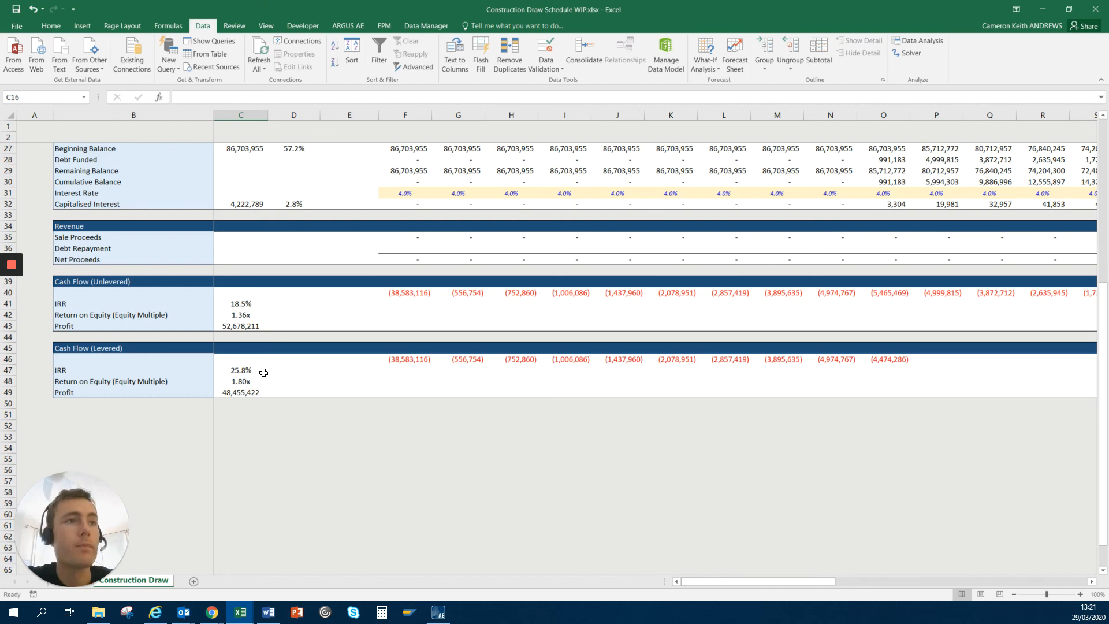
click(231, 248)
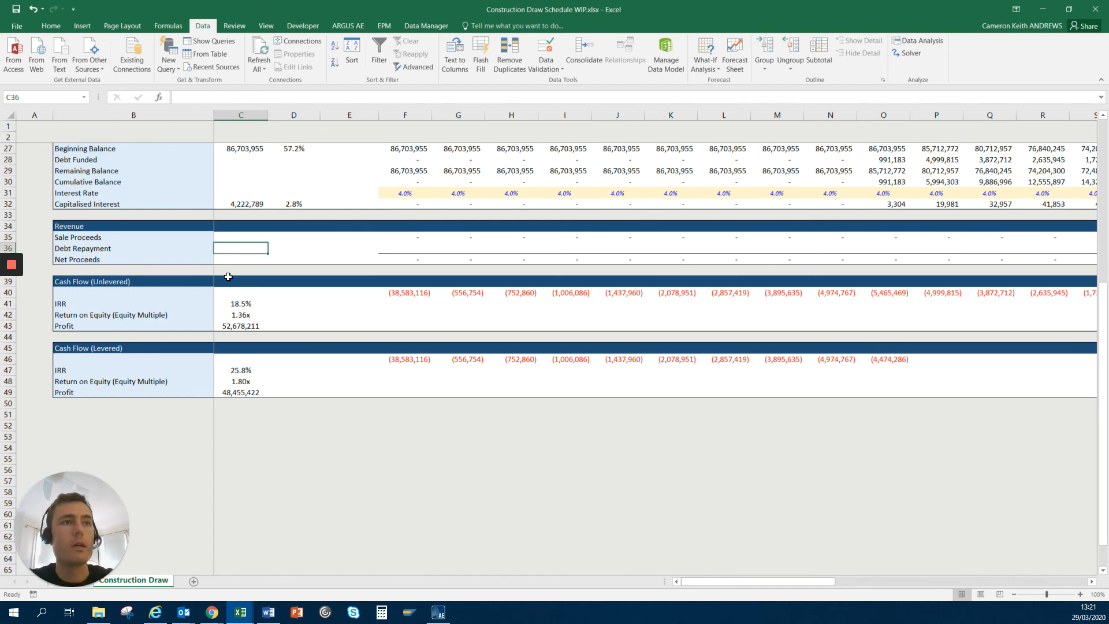
scroll(228, 276, up, 6)
scroll(227, 273, up, 2)
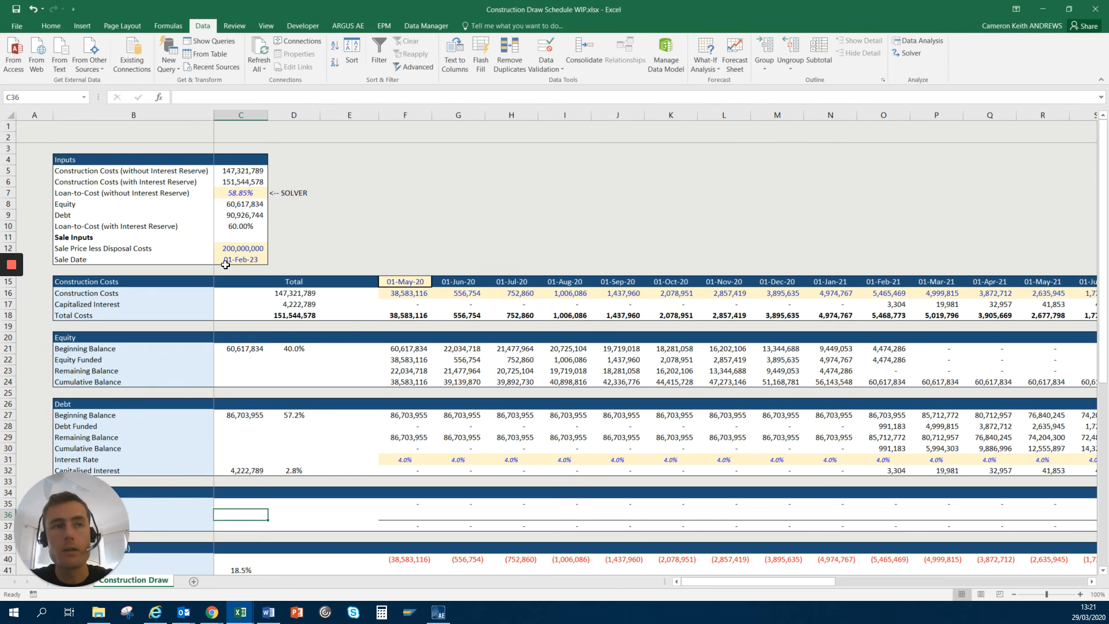
scroll(226, 270, up, 1)
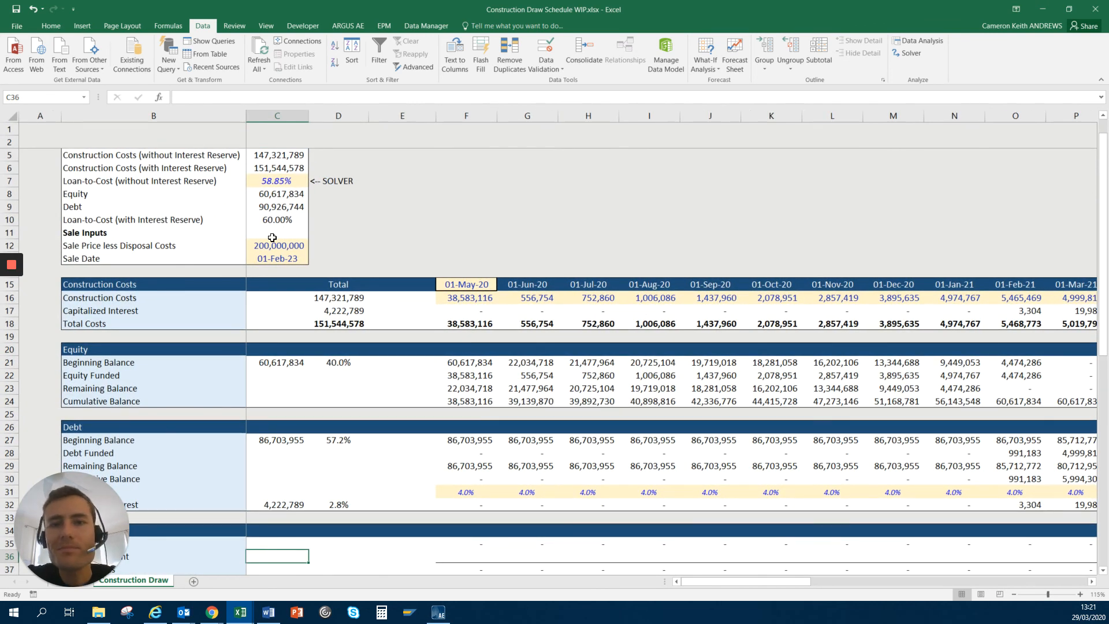